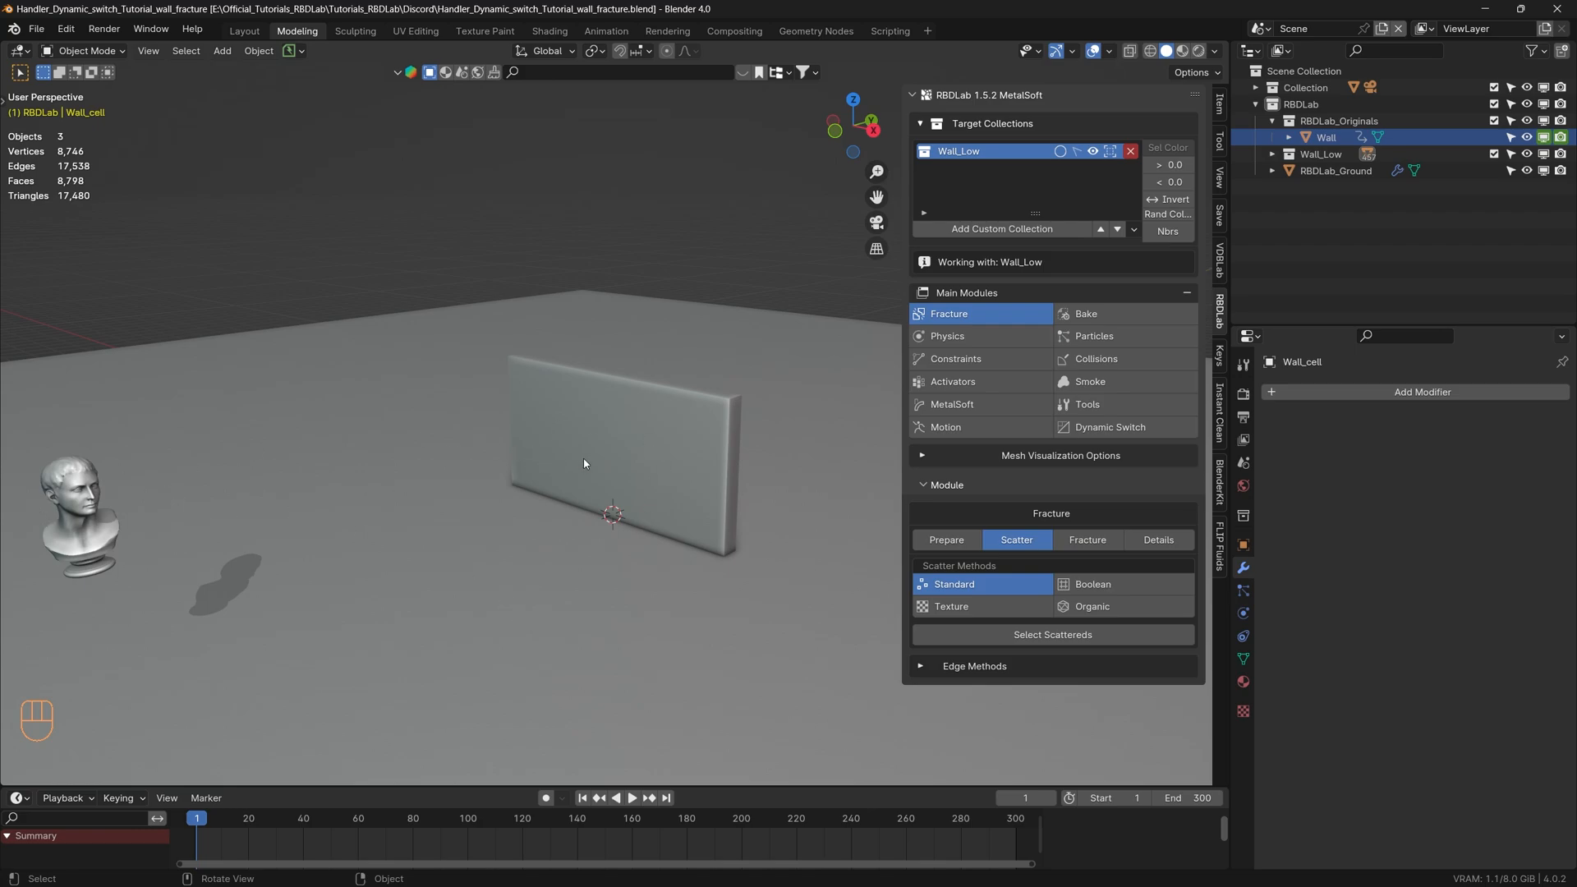
# - Play the wall fracture simulation past the statue's impact and return to the first frame
pyautogui.press('space')
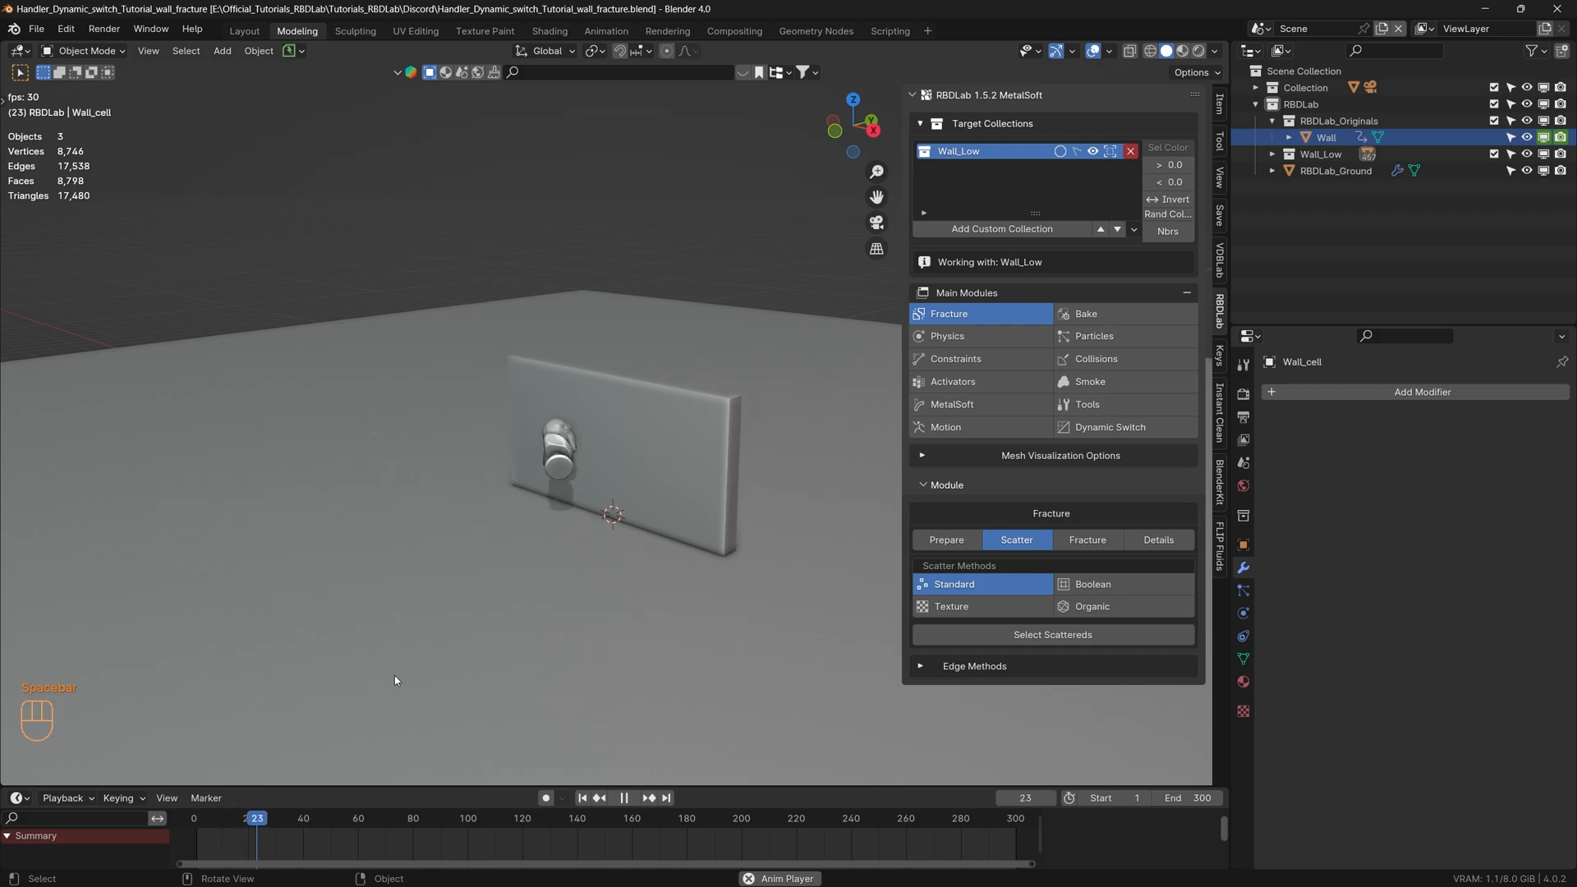
pyautogui.press('space')
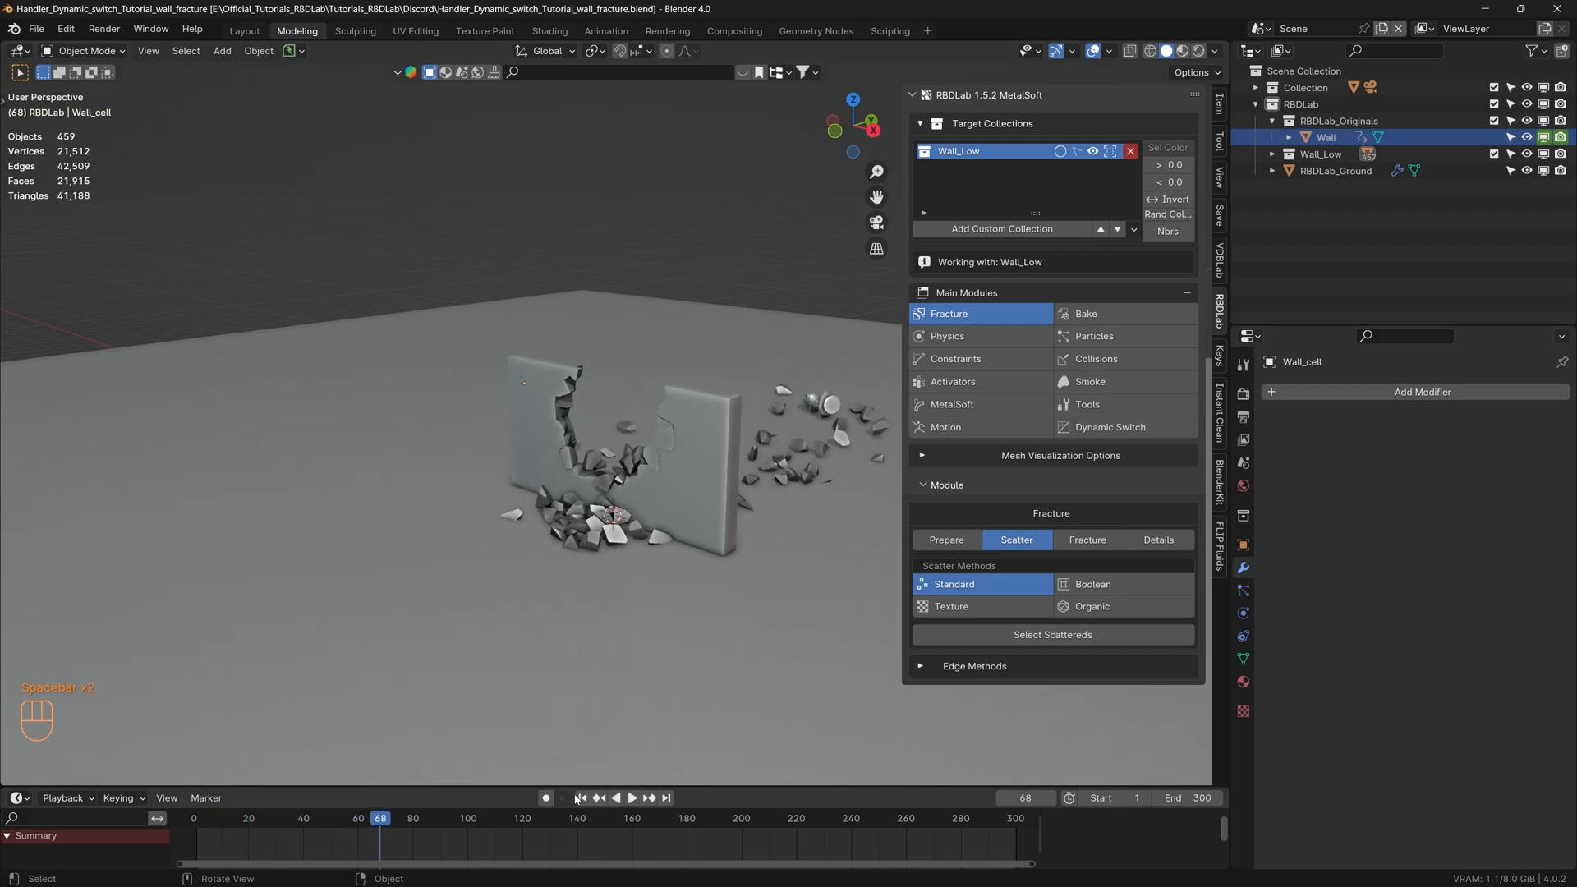
pyautogui.click(582, 798)
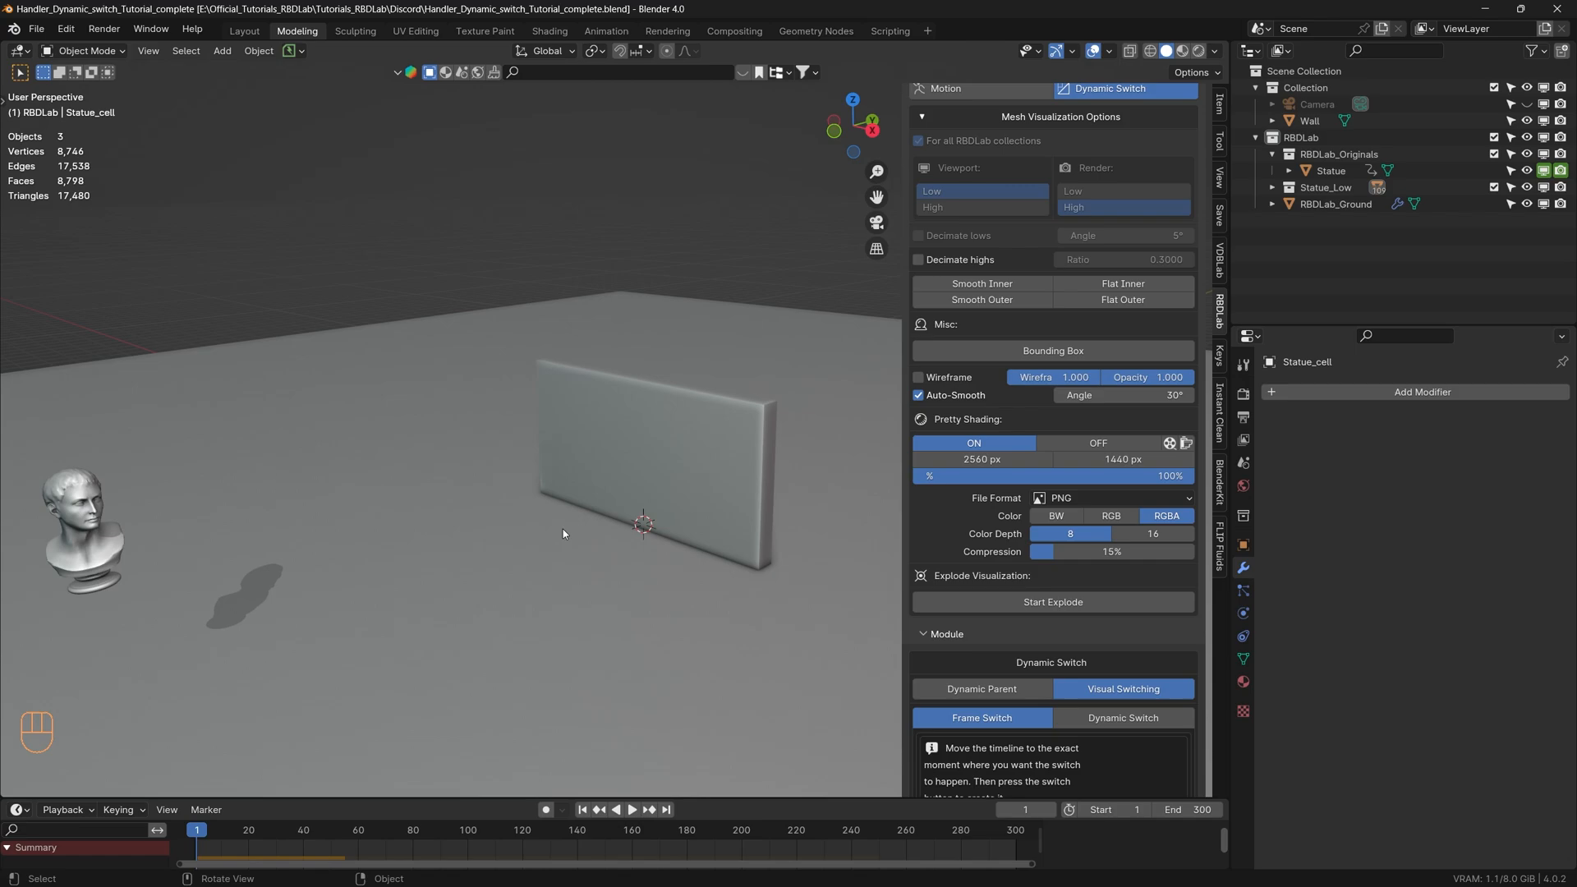
# - Play the shattering statue simulation twice from frame 1 and rewind to the start
pyautogui.press('space')
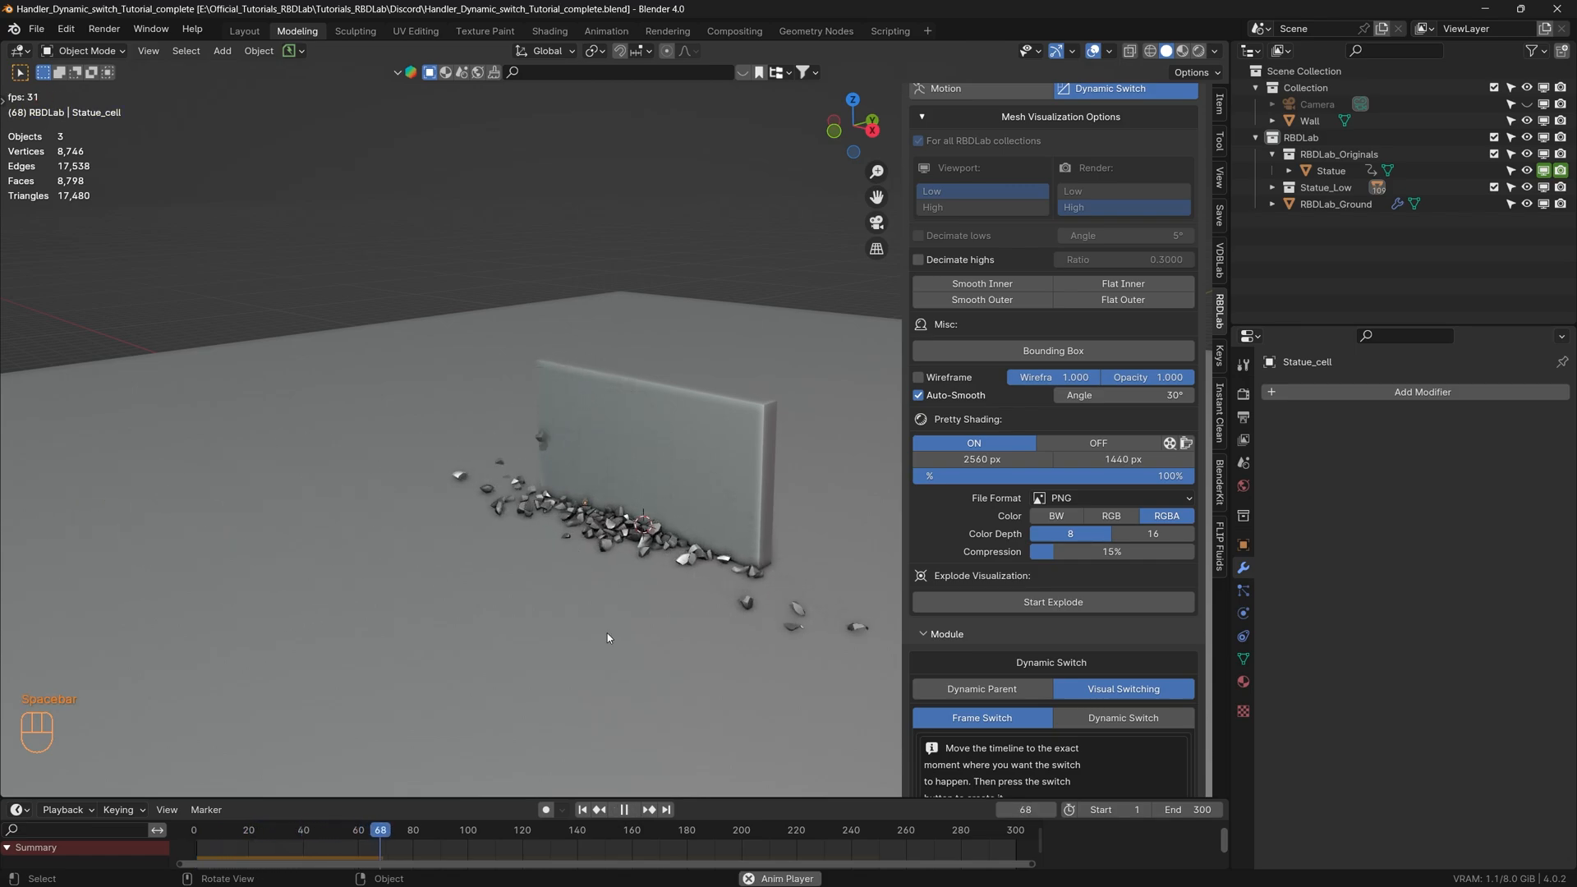
pyautogui.press('space')
pyautogui.click(578, 809)
pyautogui.press('space')
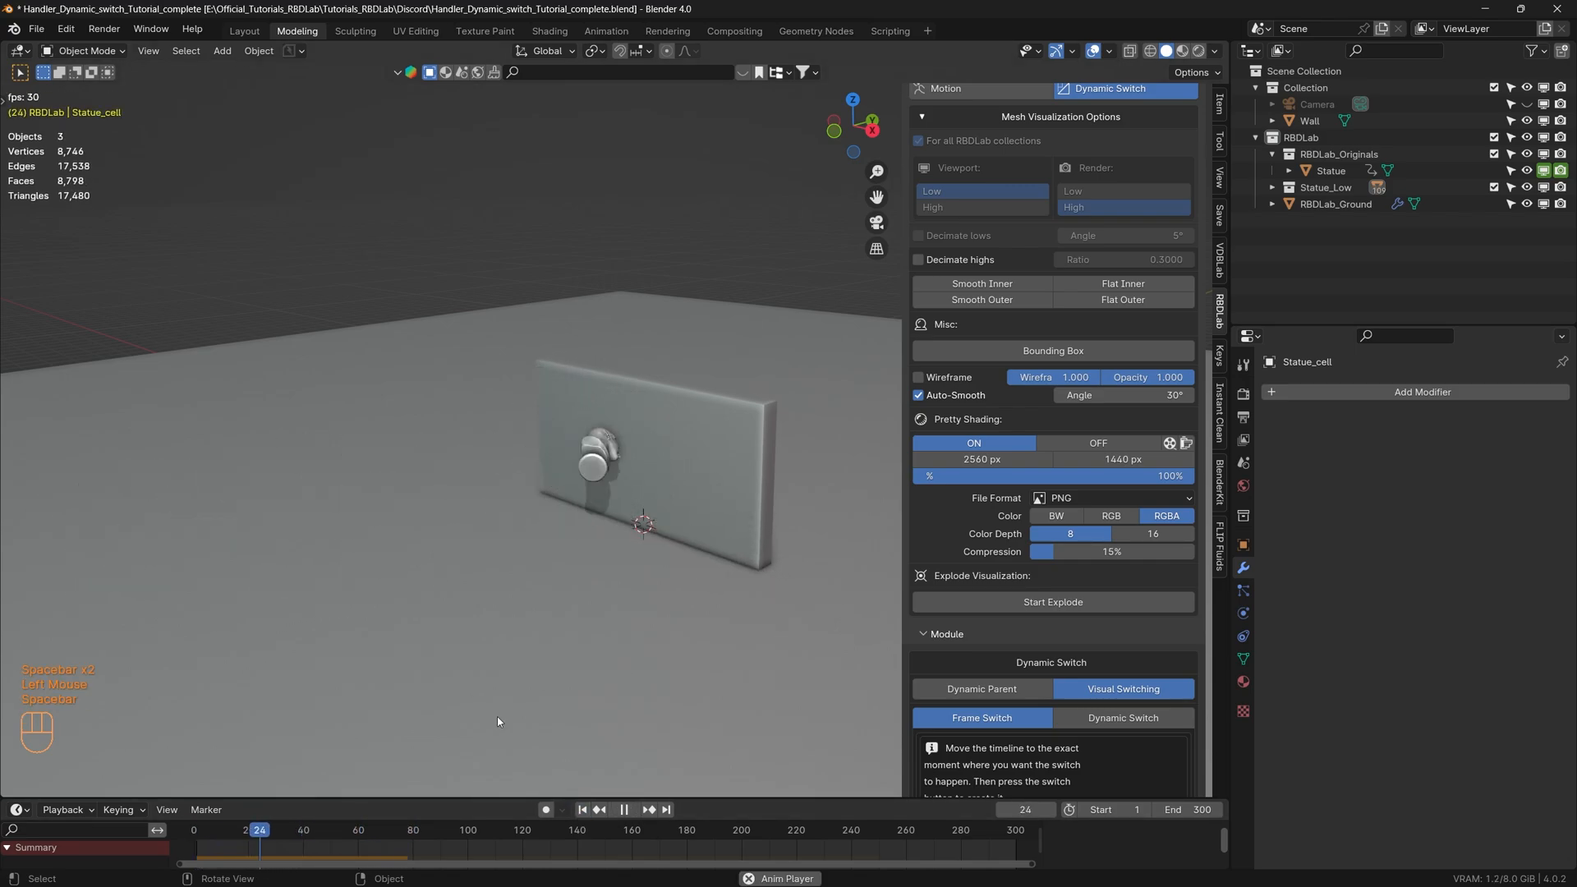
pyautogui.press('space')
pyautogui.click(583, 809)
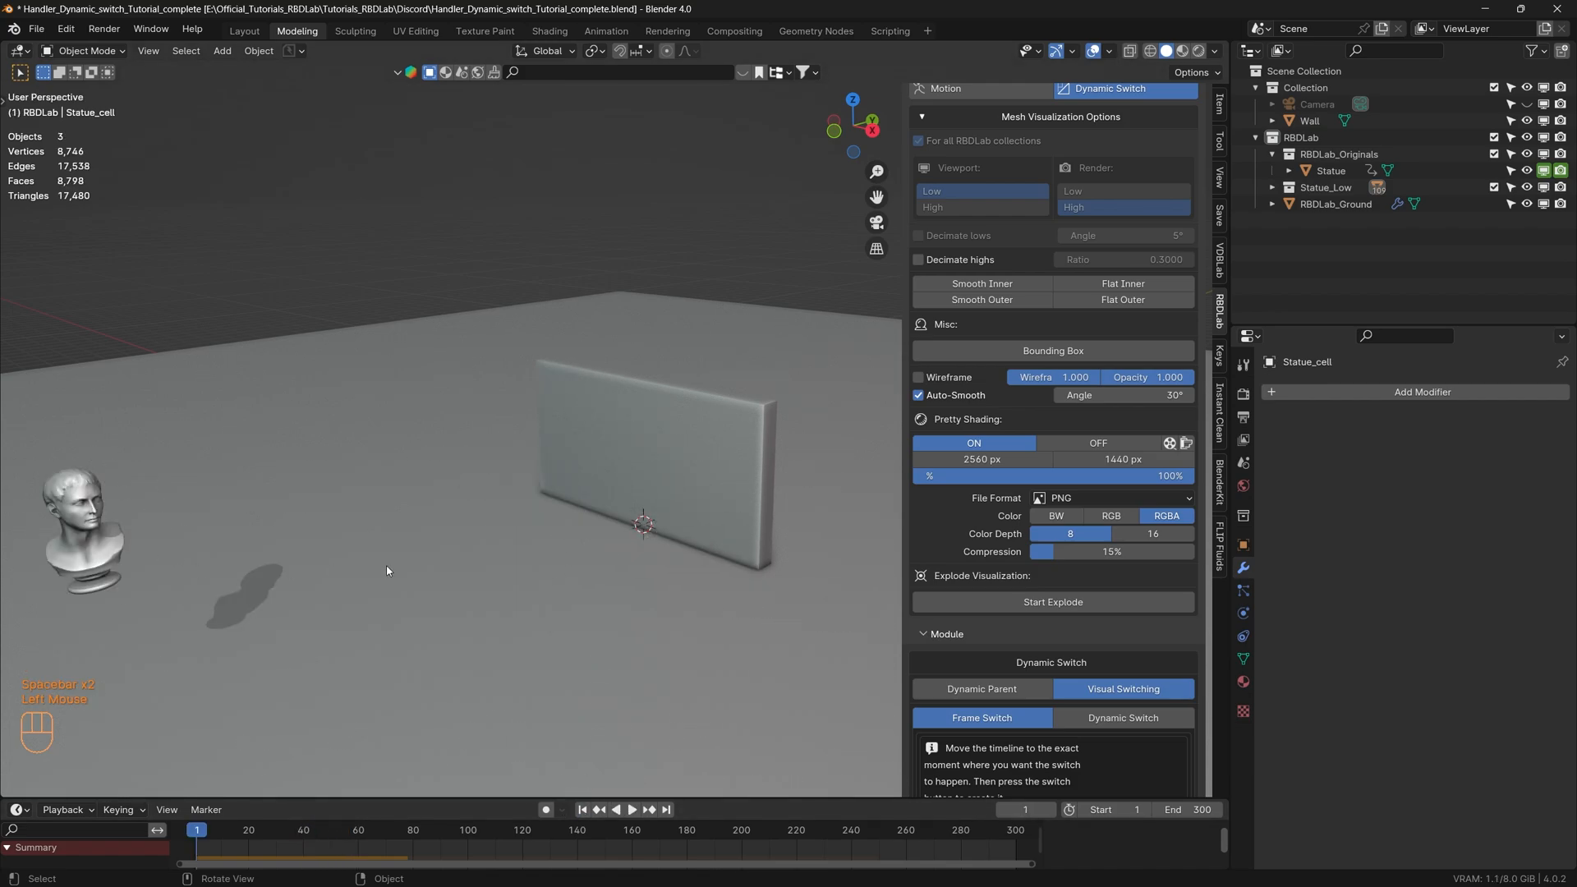
# - Save the scene file and scrub the timeline through the statue's impact with the wall, then return to frame 1
pyautogui.scroll(4, 1018, 462)
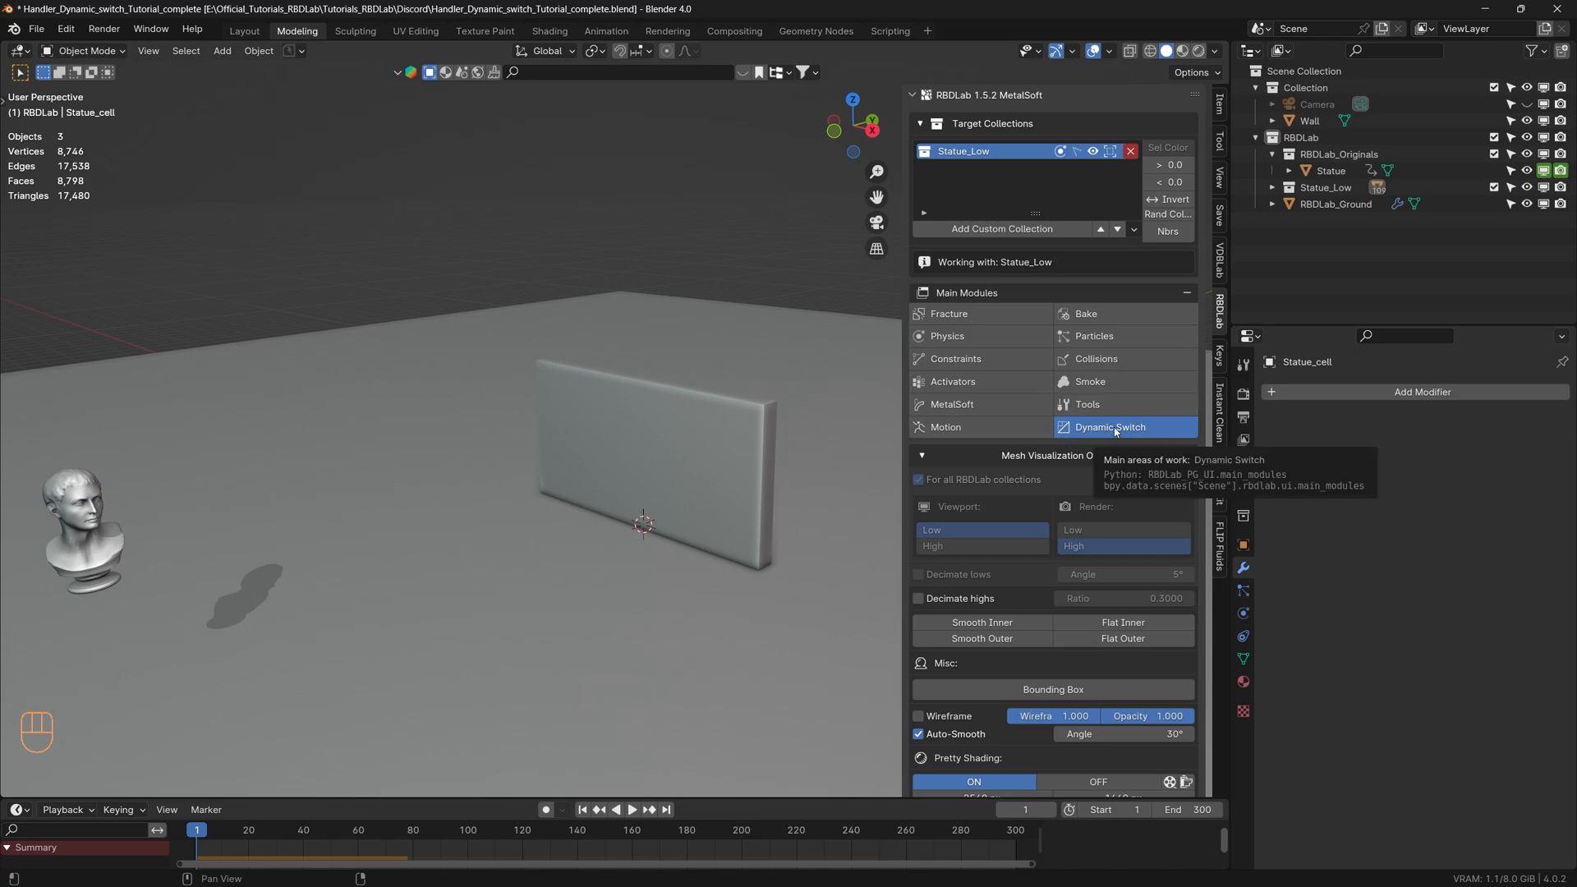
pyautogui.hotkey('ctrl', 's')
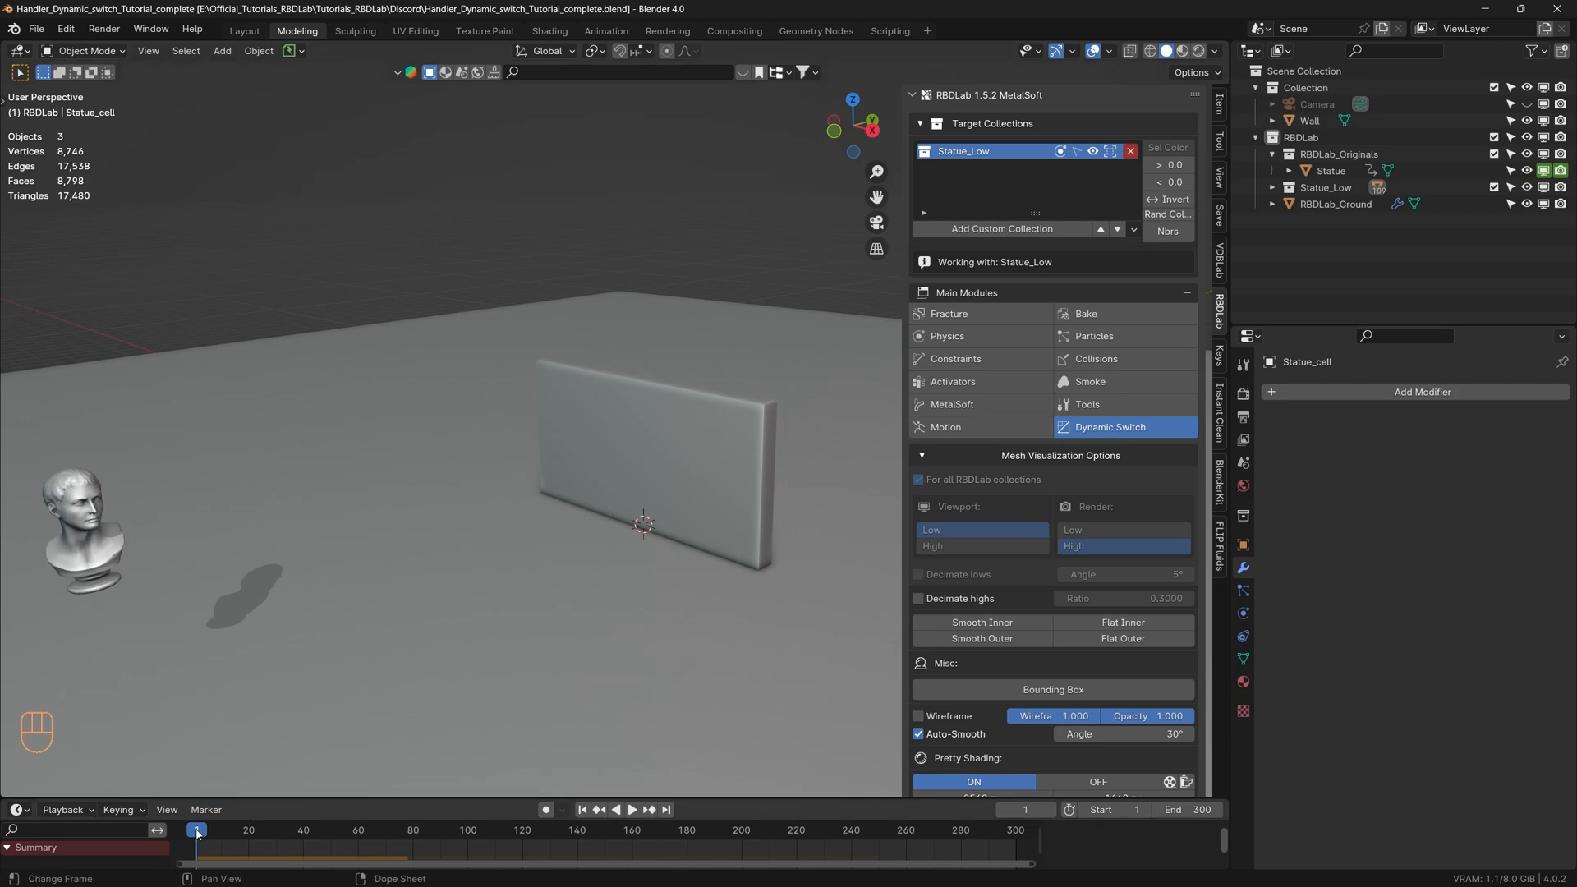
pyautogui.moveTo(197, 833); pyautogui.dragTo(259, 836)
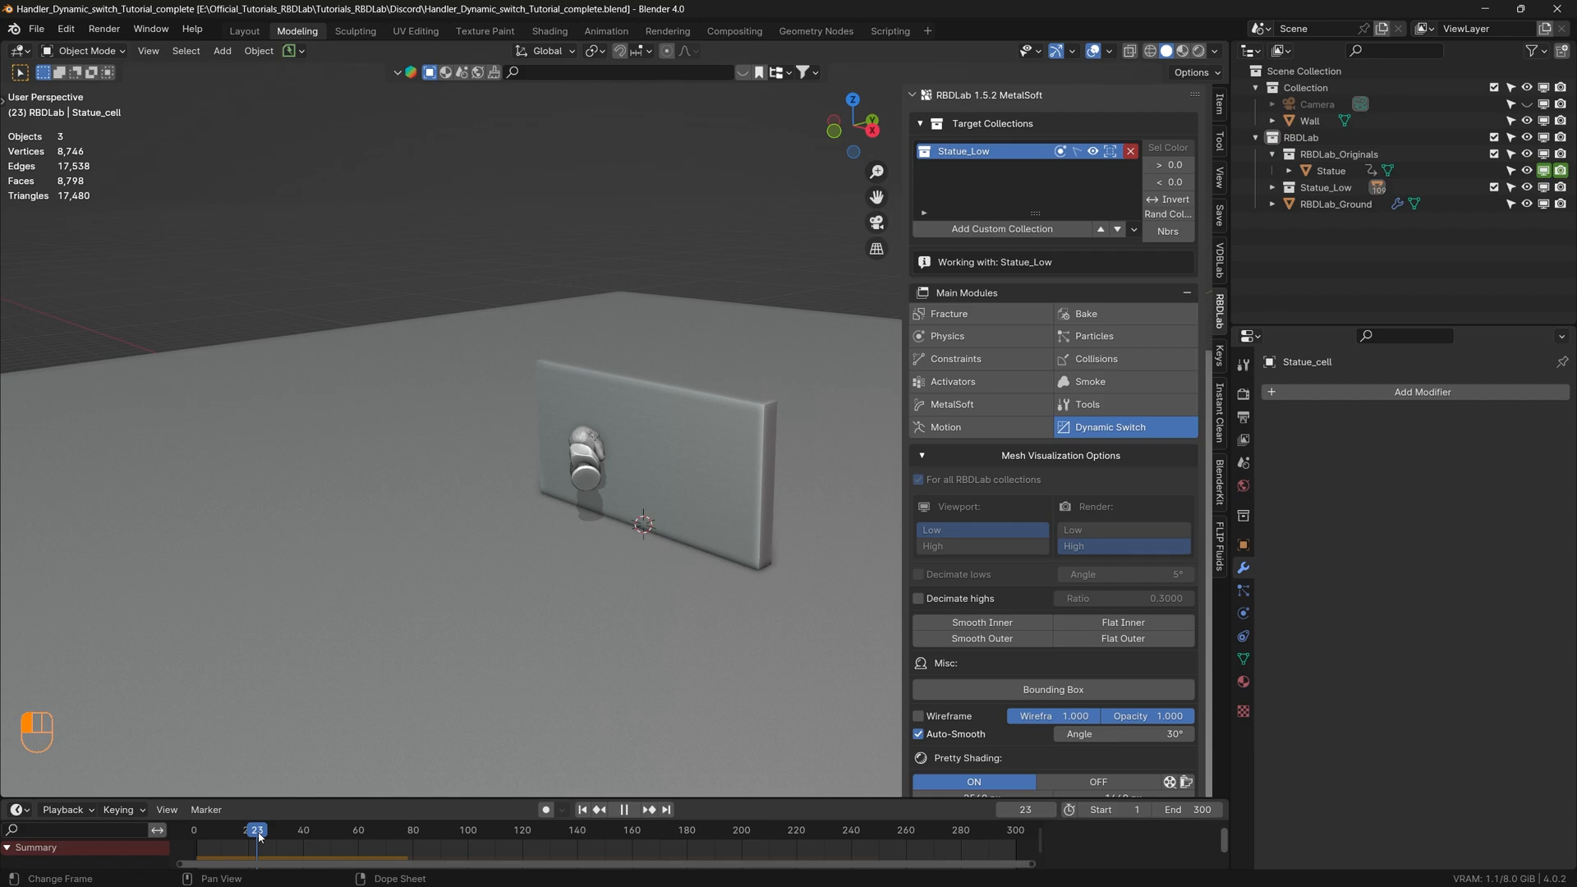
pyautogui.moveTo(260, 836)
pyautogui.mouseDown()
pyautogui.moveTo(288, 836)
pyautogui.moveTo(271, 836)
pyautogui.mouseUp()
pyautogui.click(582, 809)
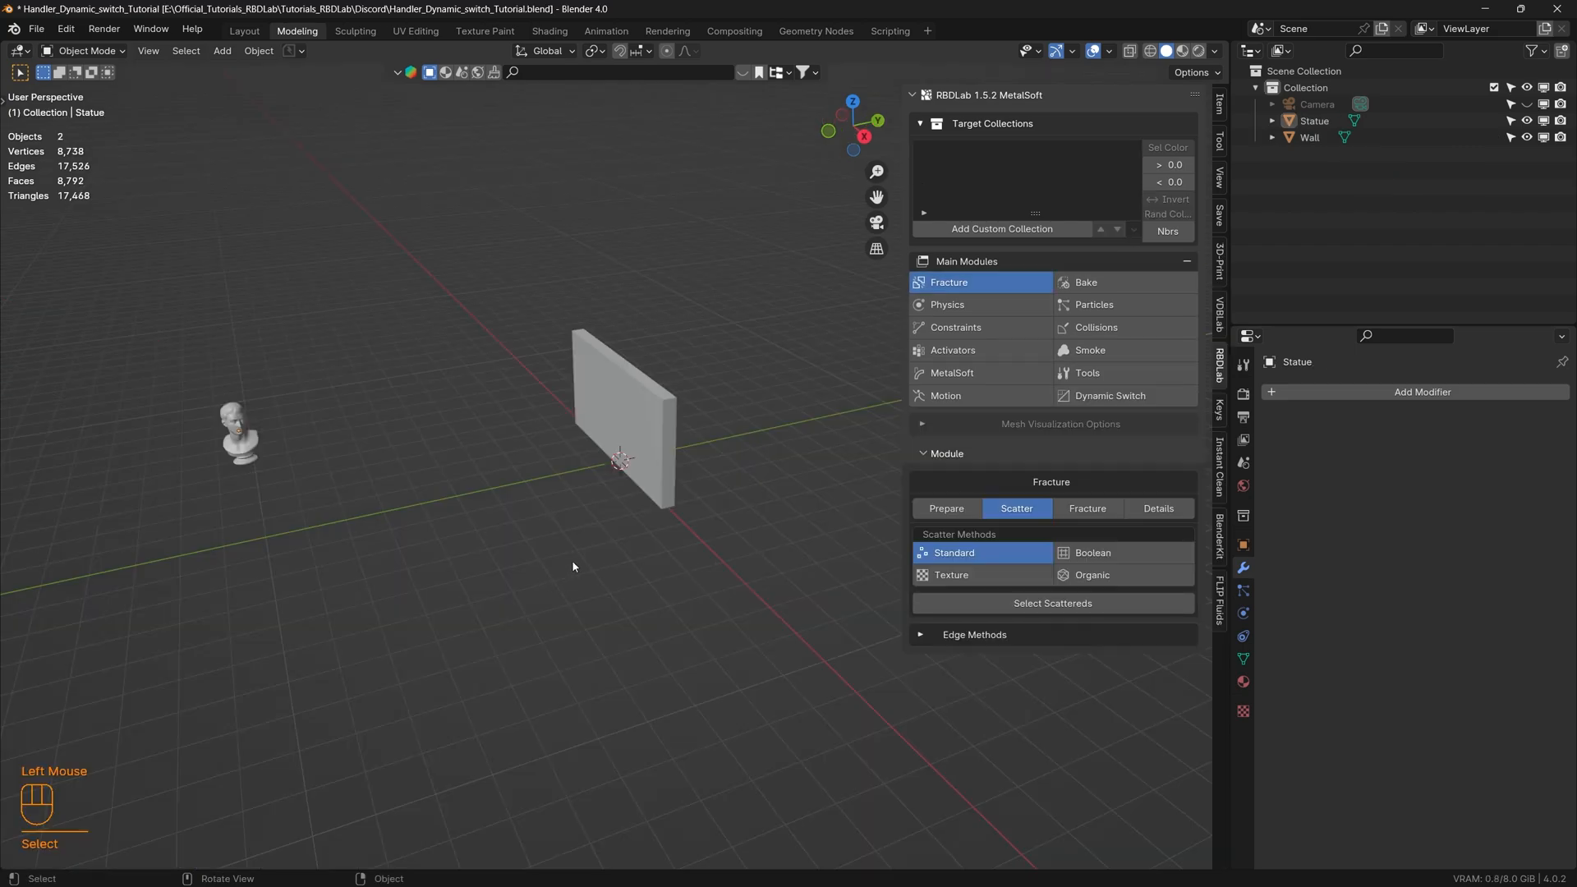
# - Make the wall a passive rigid body using the Quick Rigidbodies option of the RBDLab Motion module
pyautogui.click(623, 419)
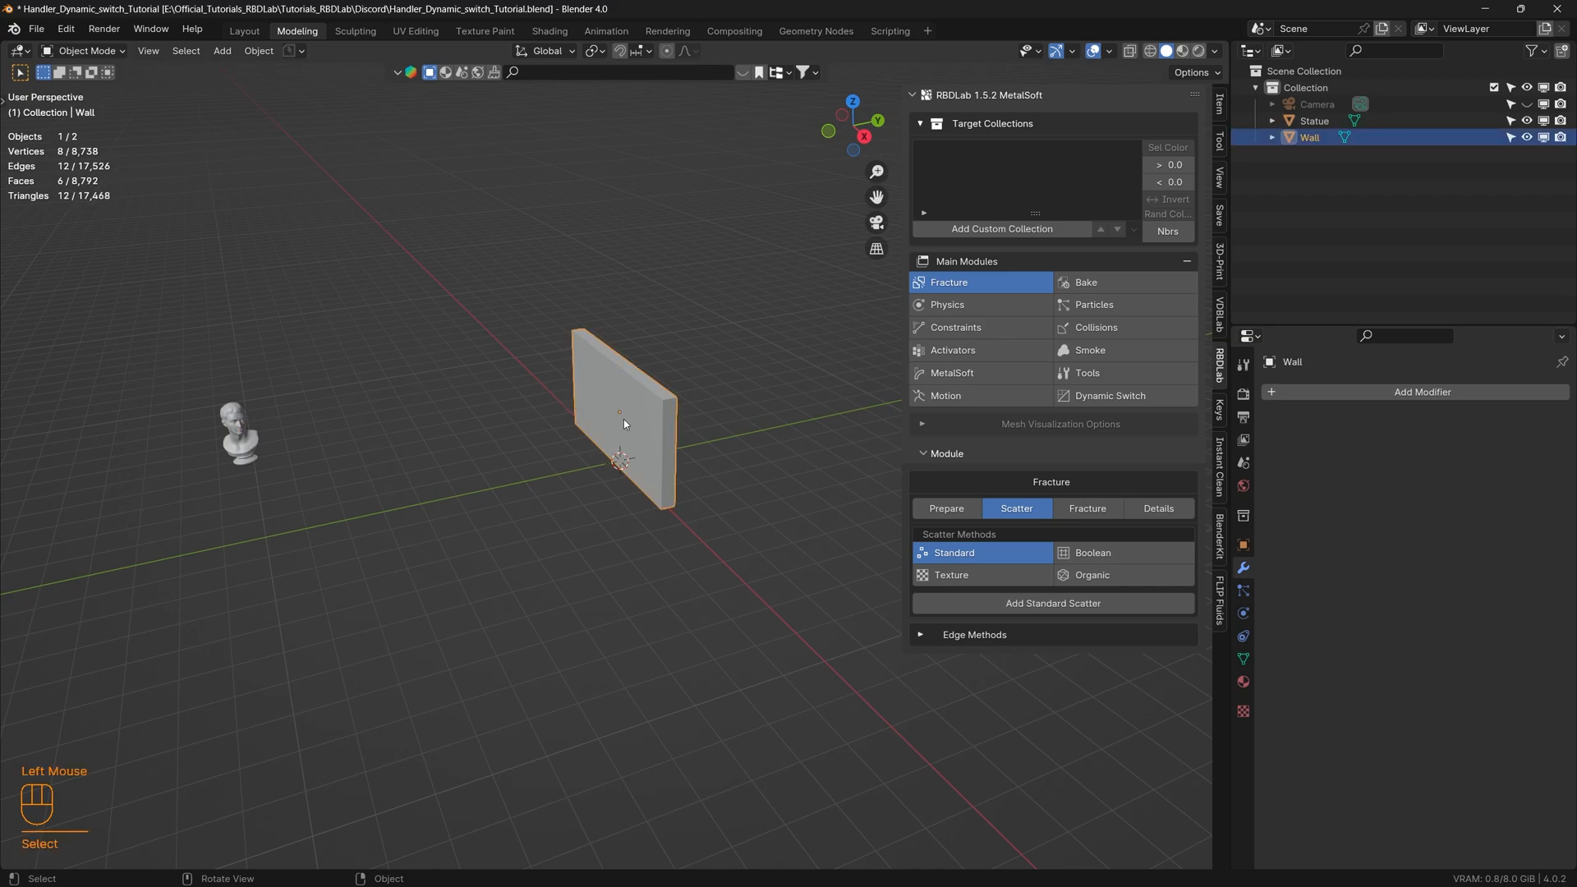
pyautogui.click(975, 394)
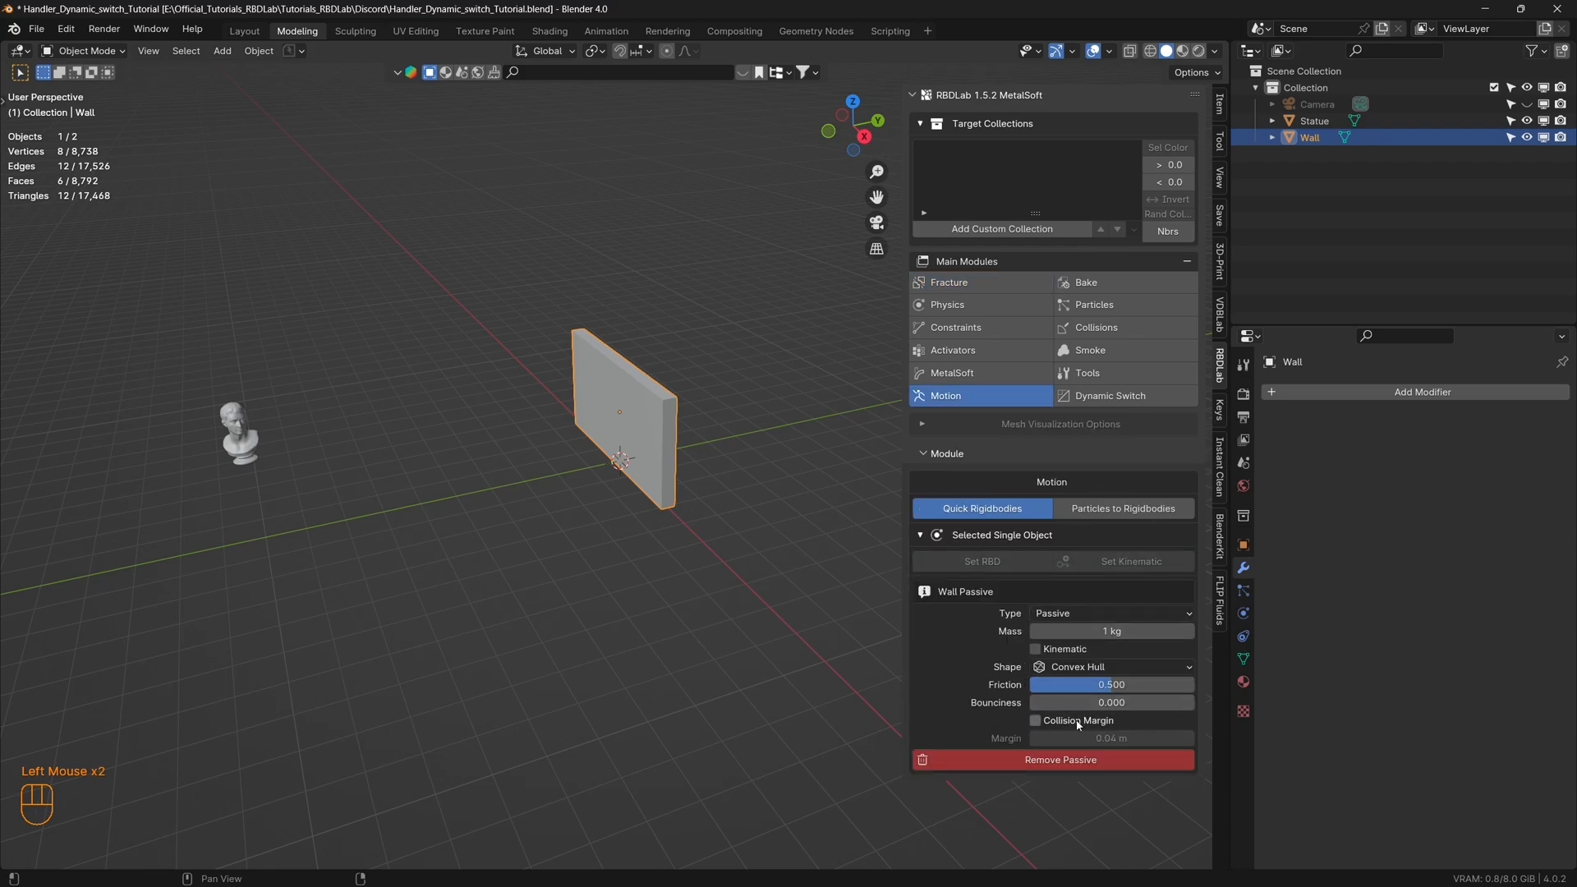
# - Select the statue, show the scene in right orthographic view and add a Timeline editor below the 3D viewport
pyautogui.click(247, 448)
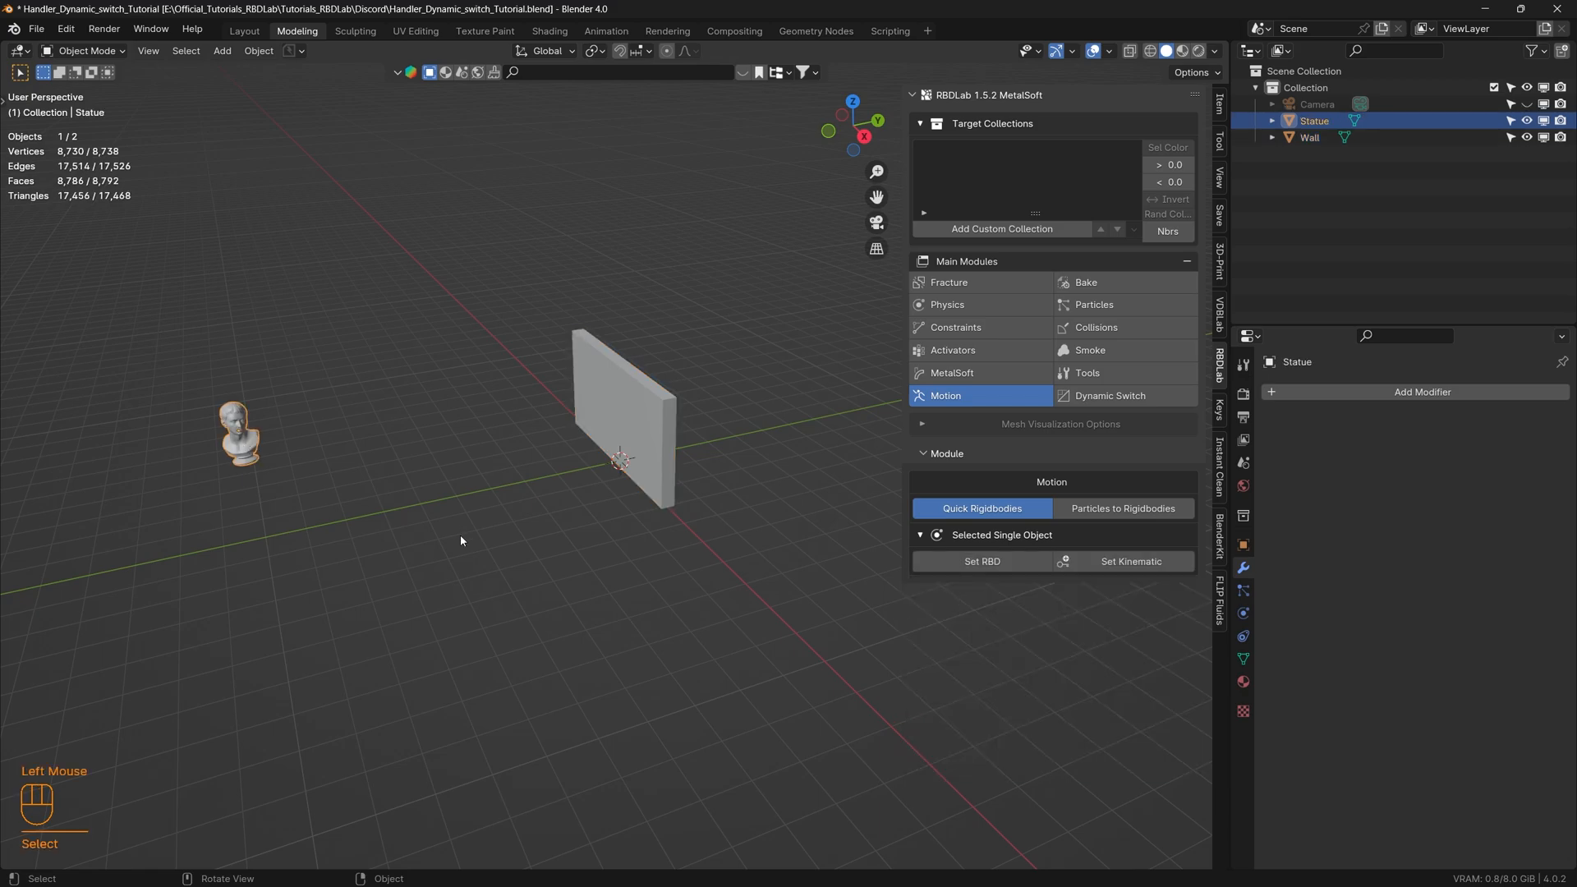
pyautogui.press('KP_3')
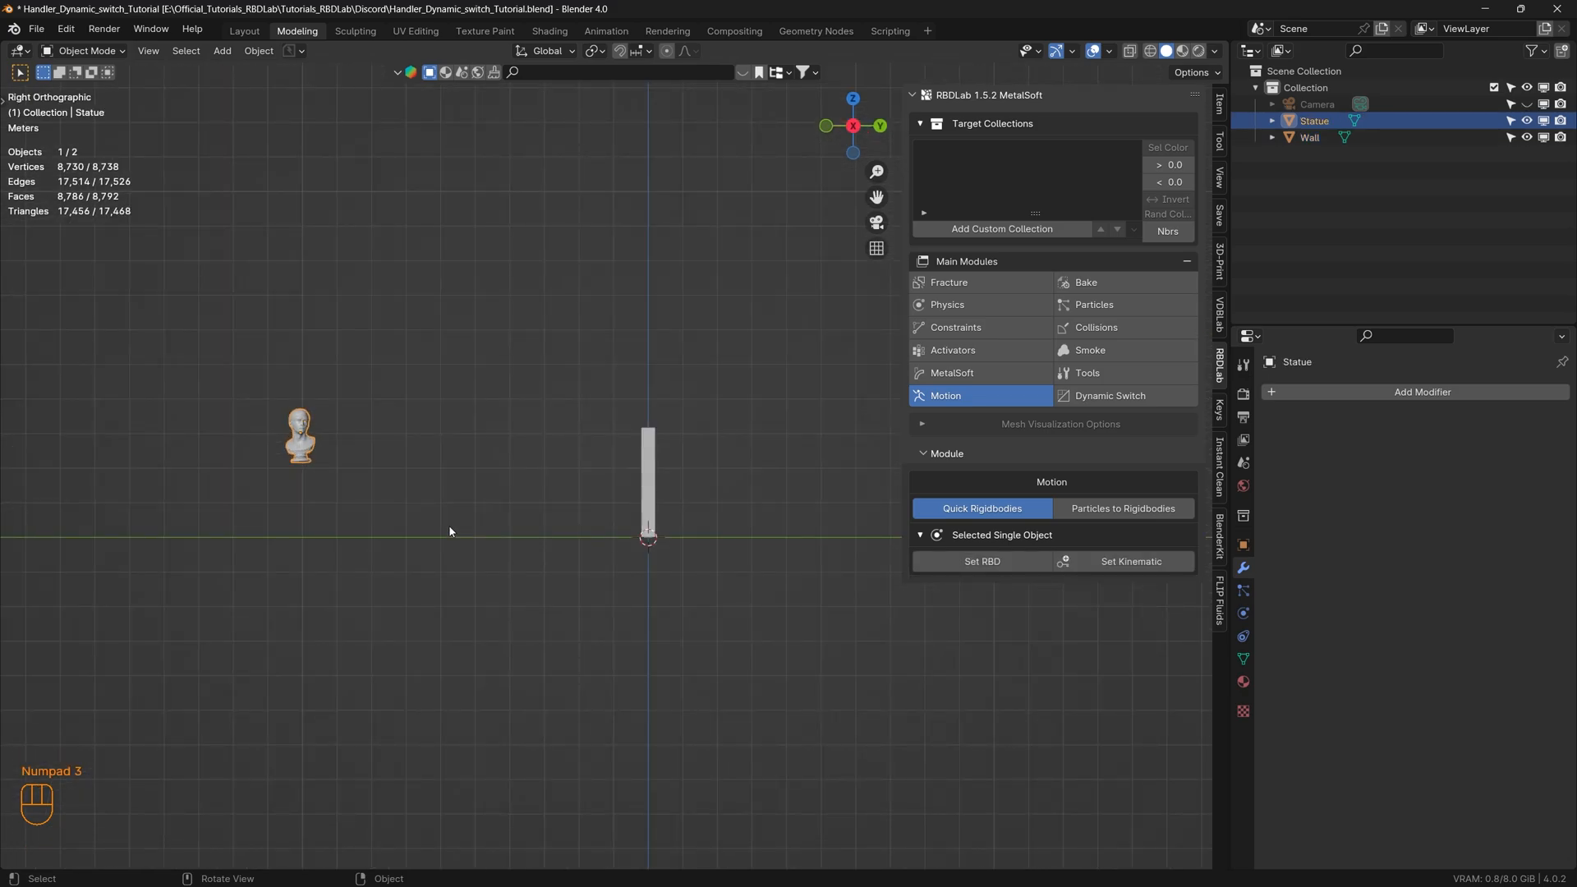
pyautogui.moveTo(7, 867); pyautogui.dragTo(18, 815)
pyautogui.click(19, 813)
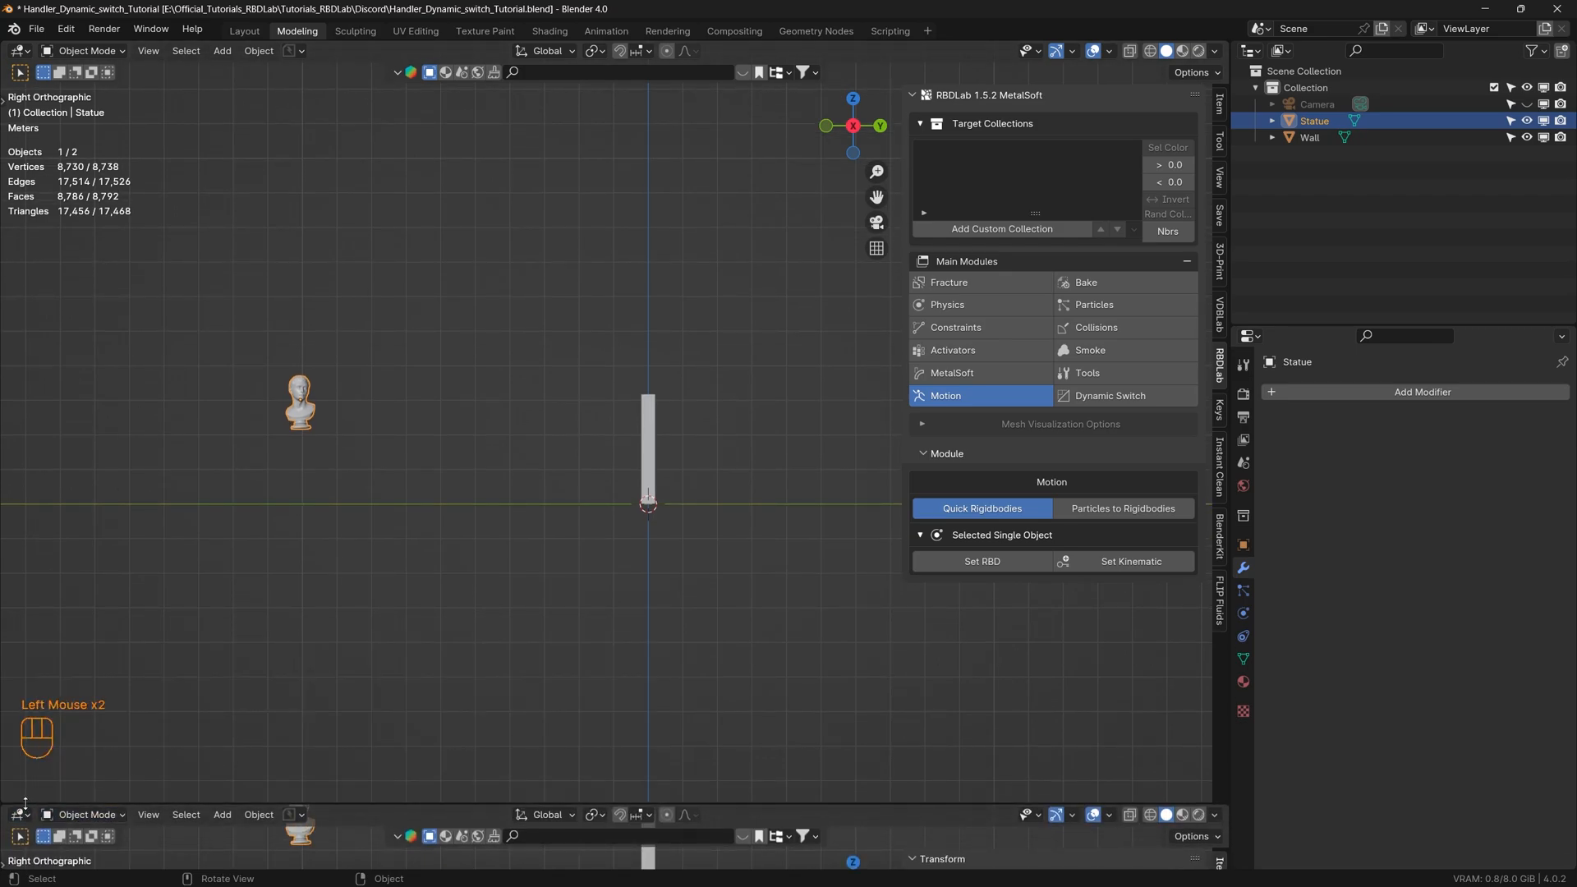
pyautogui.click(18, 814)
pyautogui.click(267, 672)
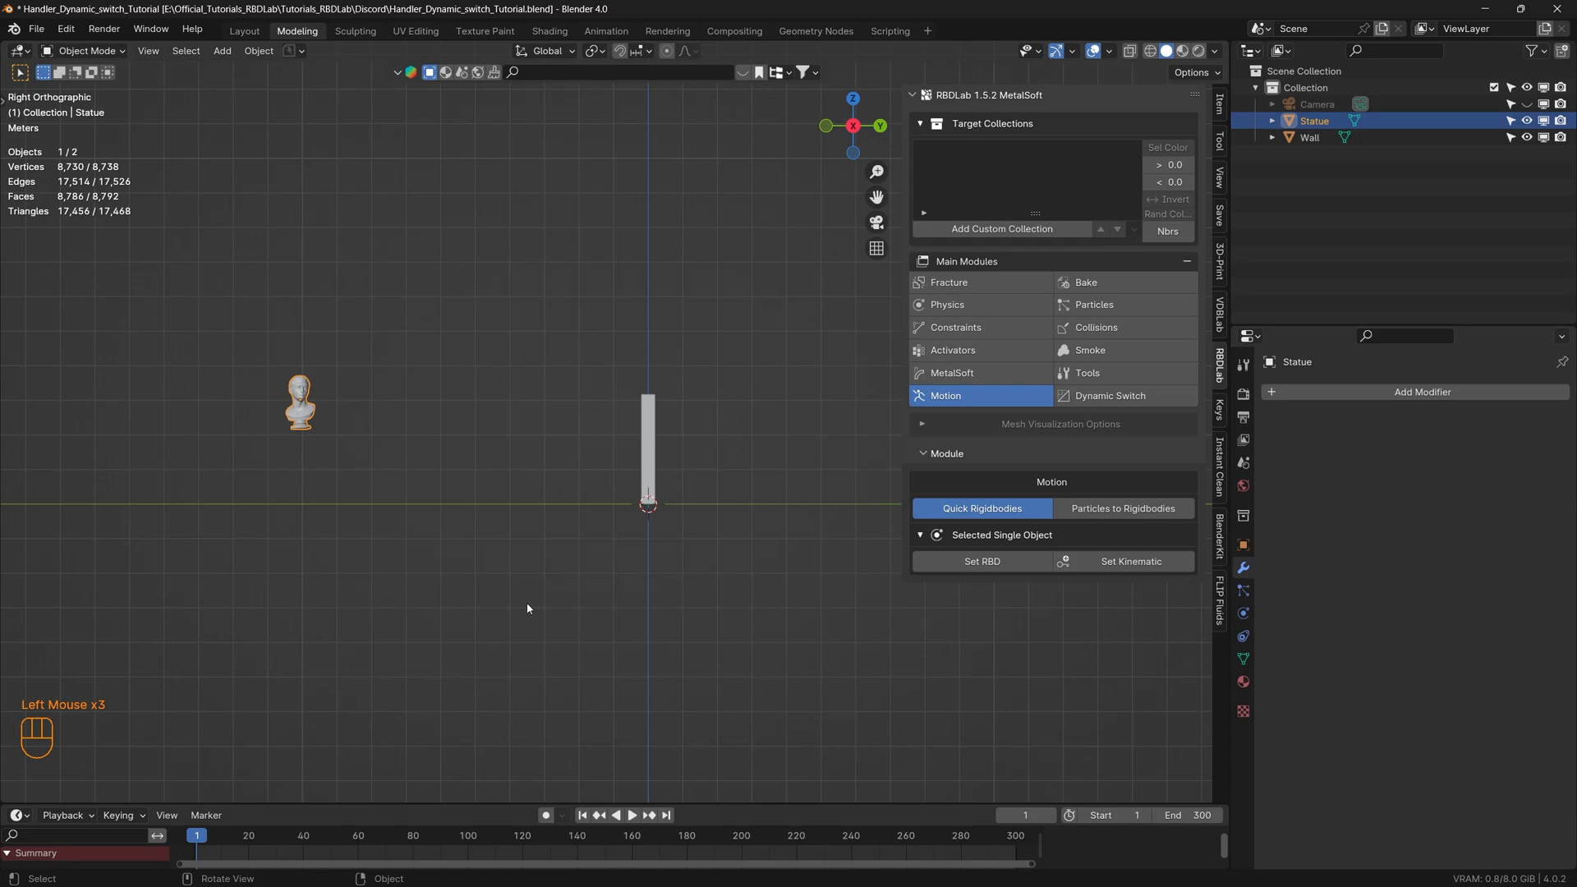
# - Insert a Location & Rotation keyframe for the statue at frame 1
pyautogui.press('i')
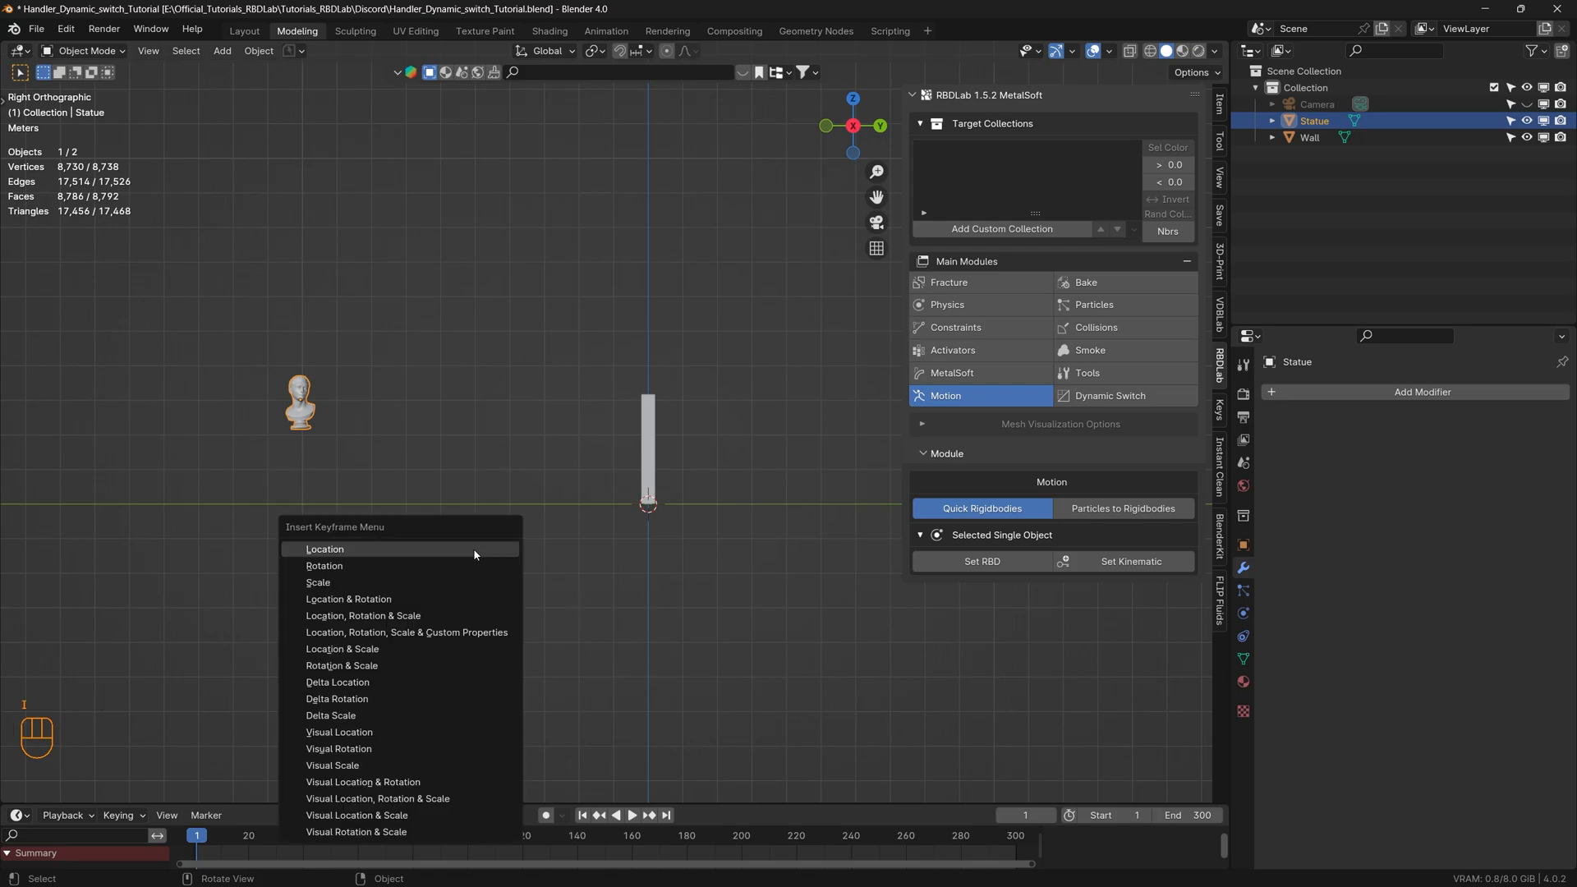
pyautogui.click(462, 597)
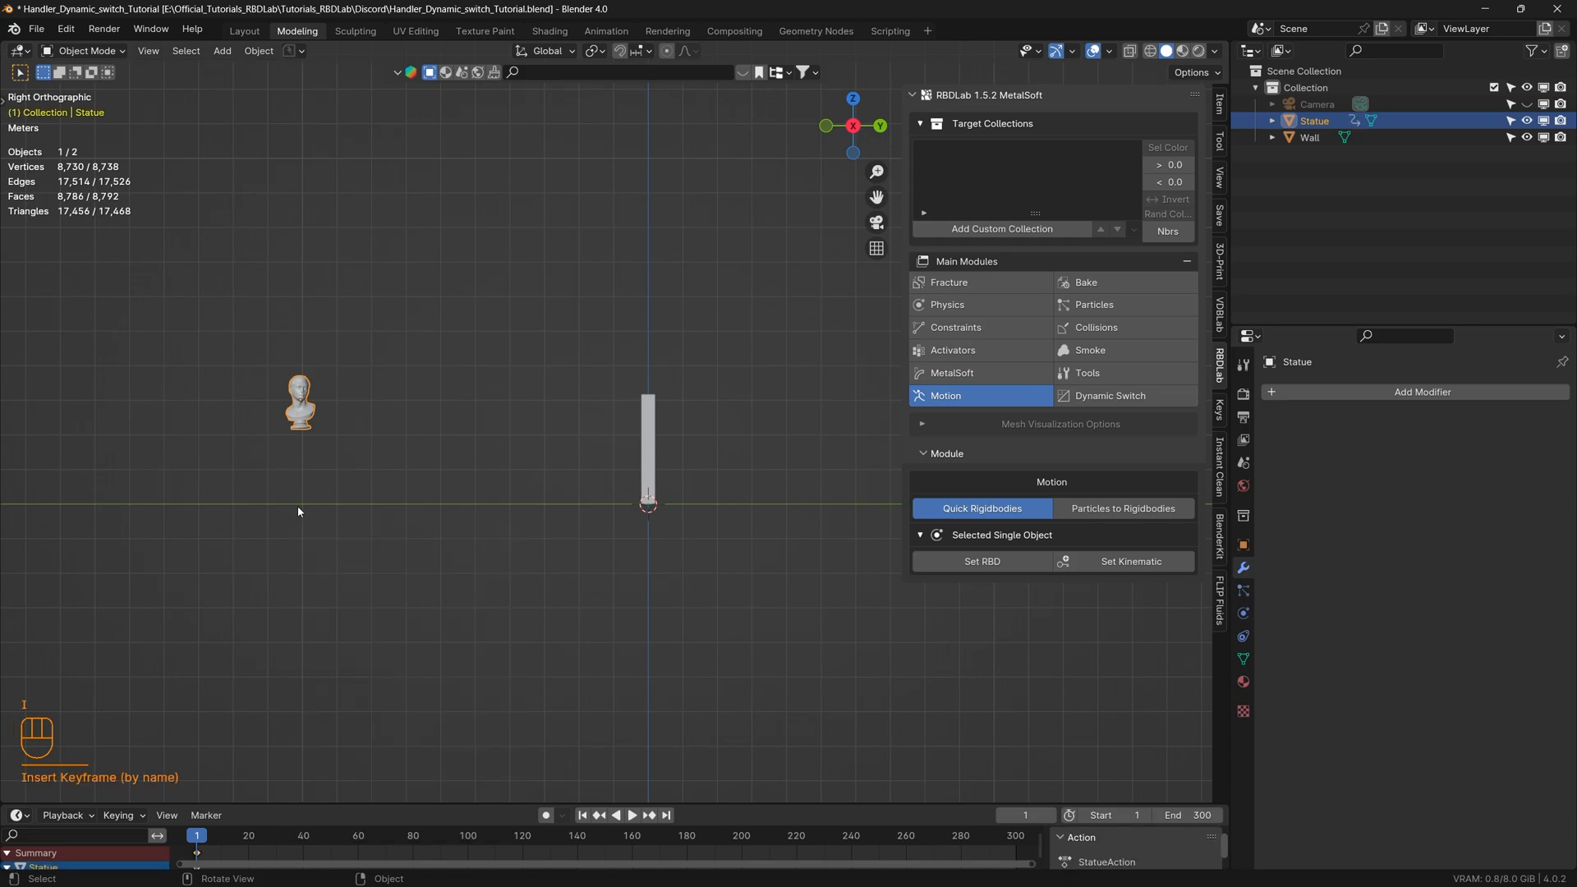
# - At frame 30, move the statue 10 m along Y and lower it about 1.3 m along Z into the wall
pyautogui.moveTo(195, 840); pyautogui.dragTo(278, 840)
pyautogui.press('g')
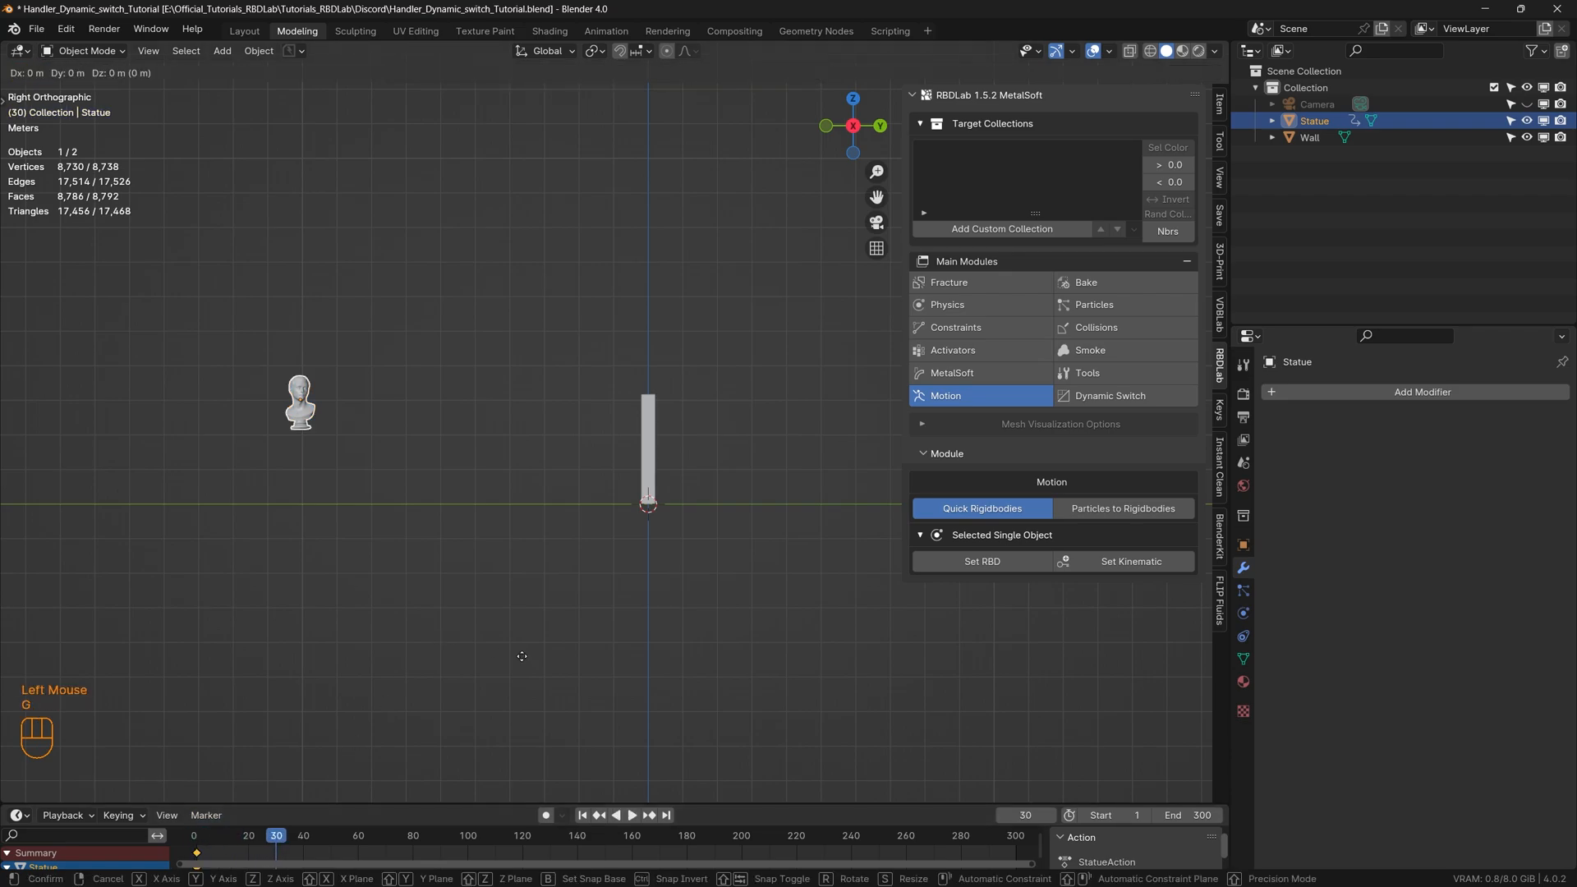
pyautogui.press('y')
pyautogui.press('KP_1')
pyautogui.press('KP_0')
pyautogui.press('KP_Enter')
pyautogui.press('g')
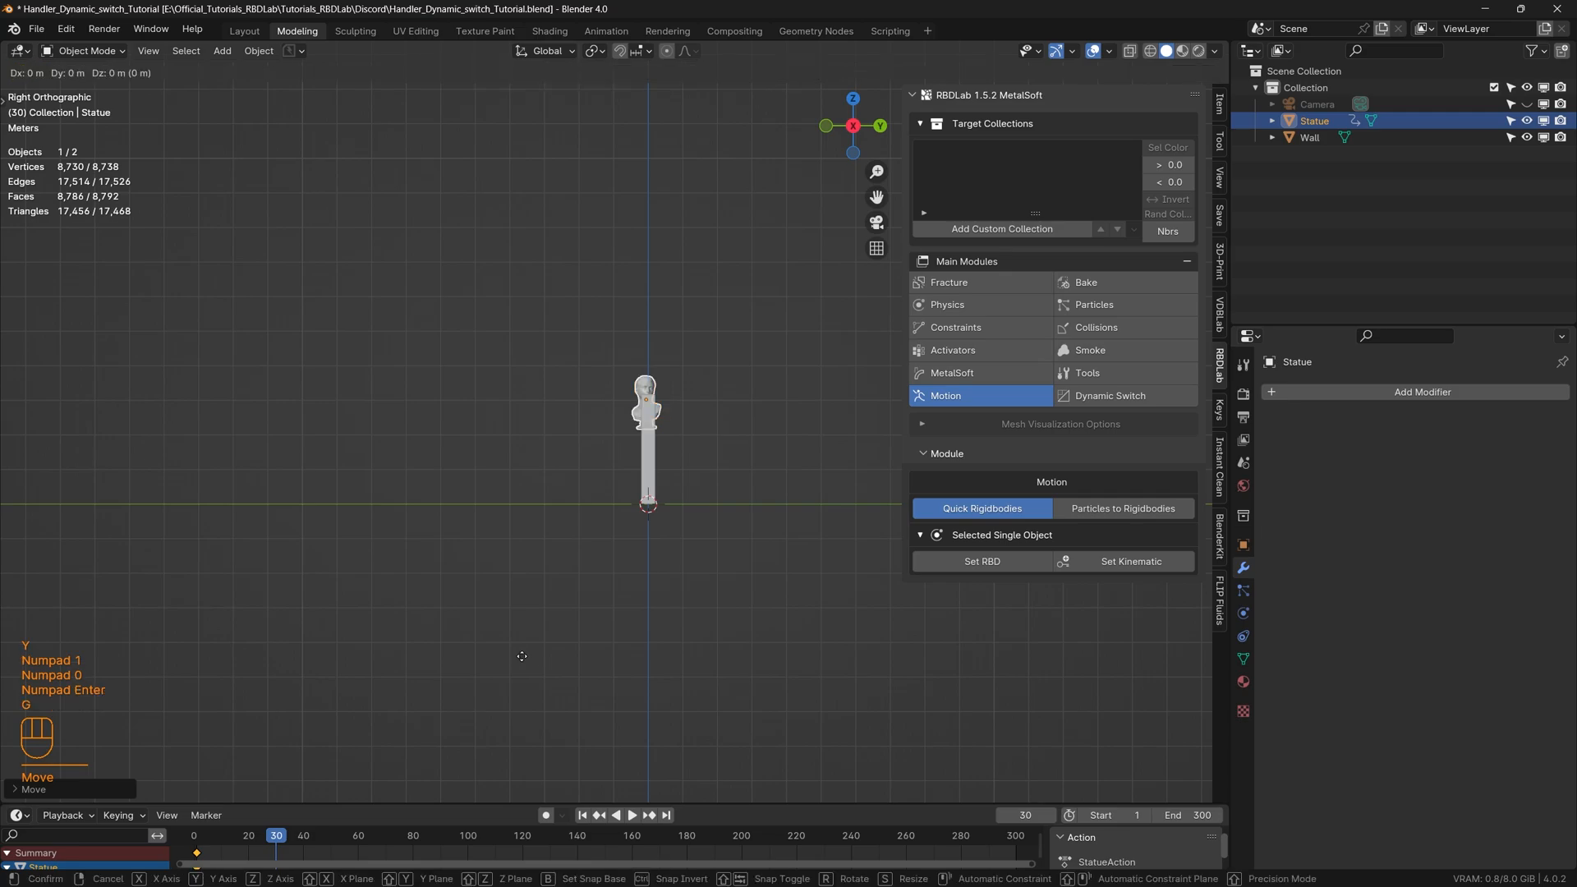
pyautogui.press('z')
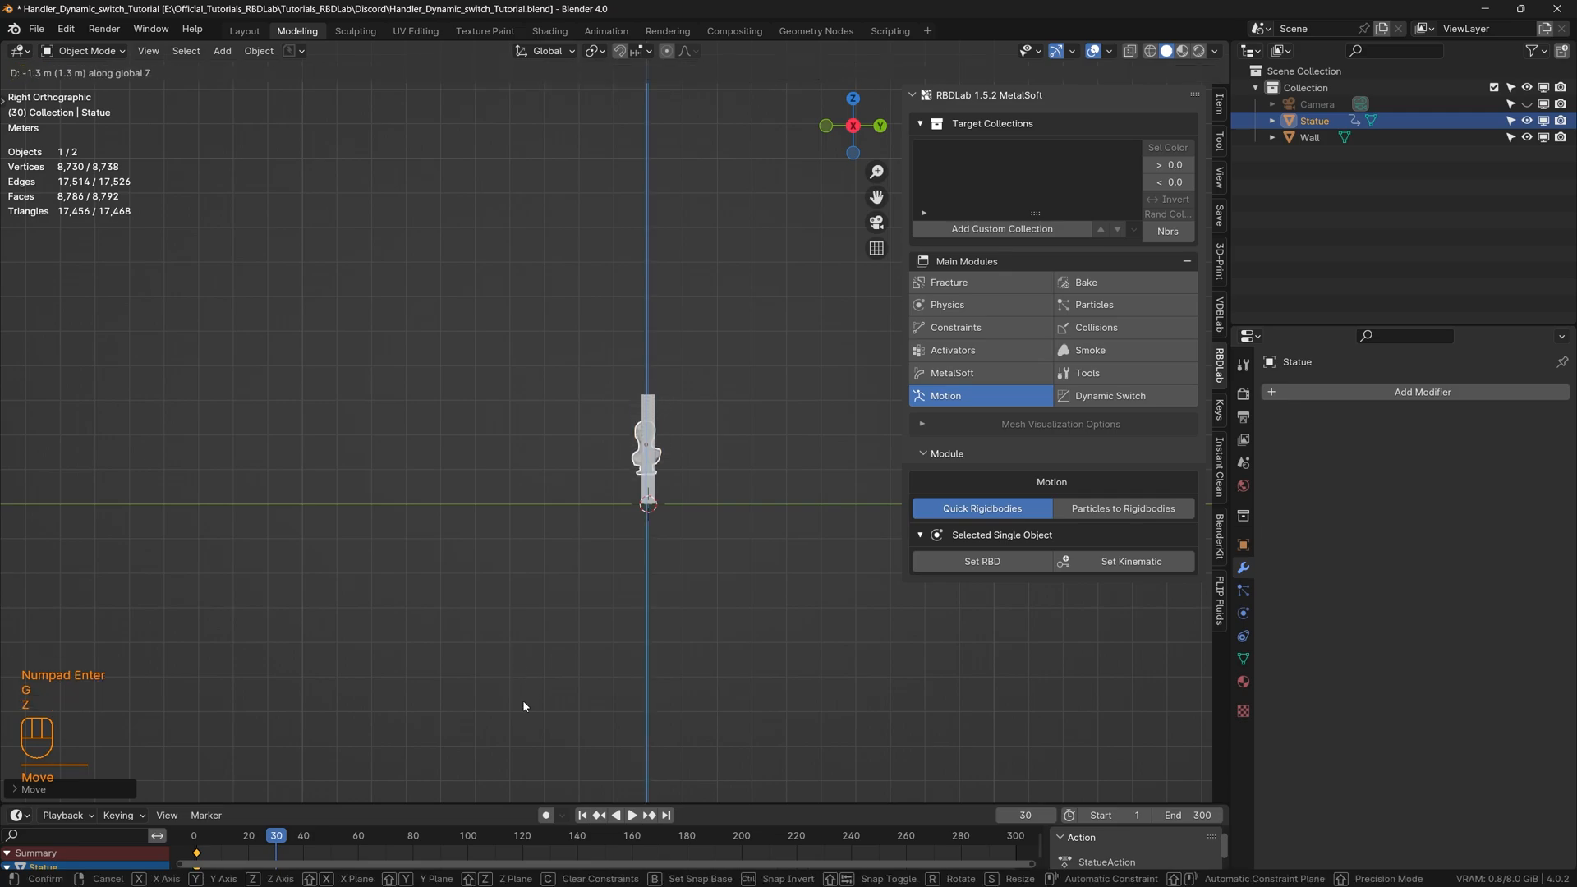
pyautogui.click(526, 700)
# - Rotate the statue freehand in the side view so it tumbles, and insert a Location & Rotation keyframe at frame 30
pyautogui.press('r')
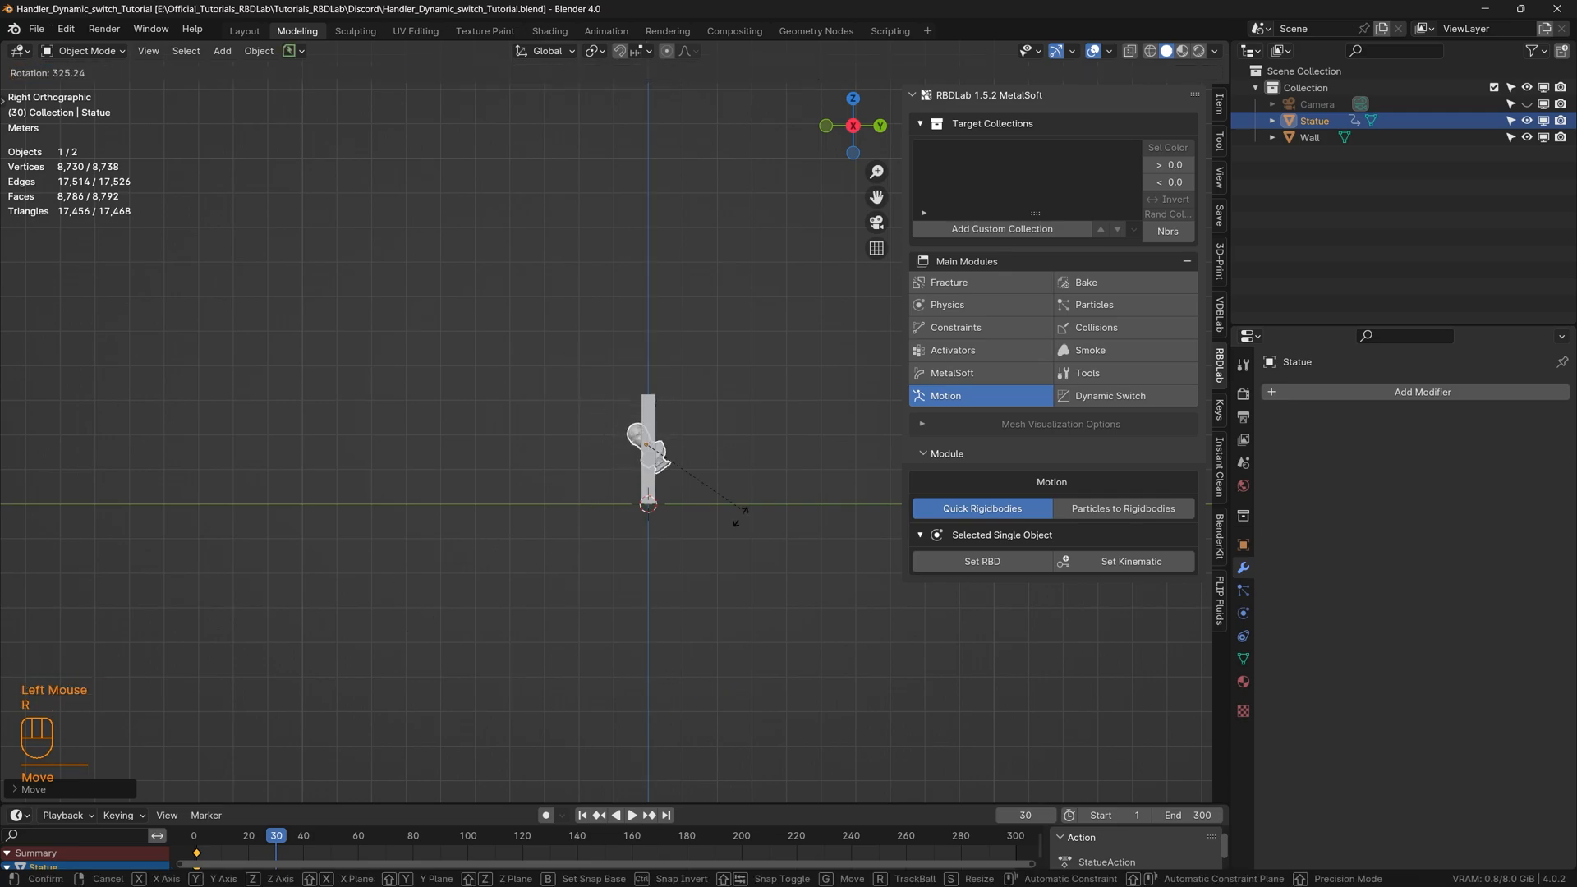
pyautogui.click(535, 433)
pyautogui.press('i')
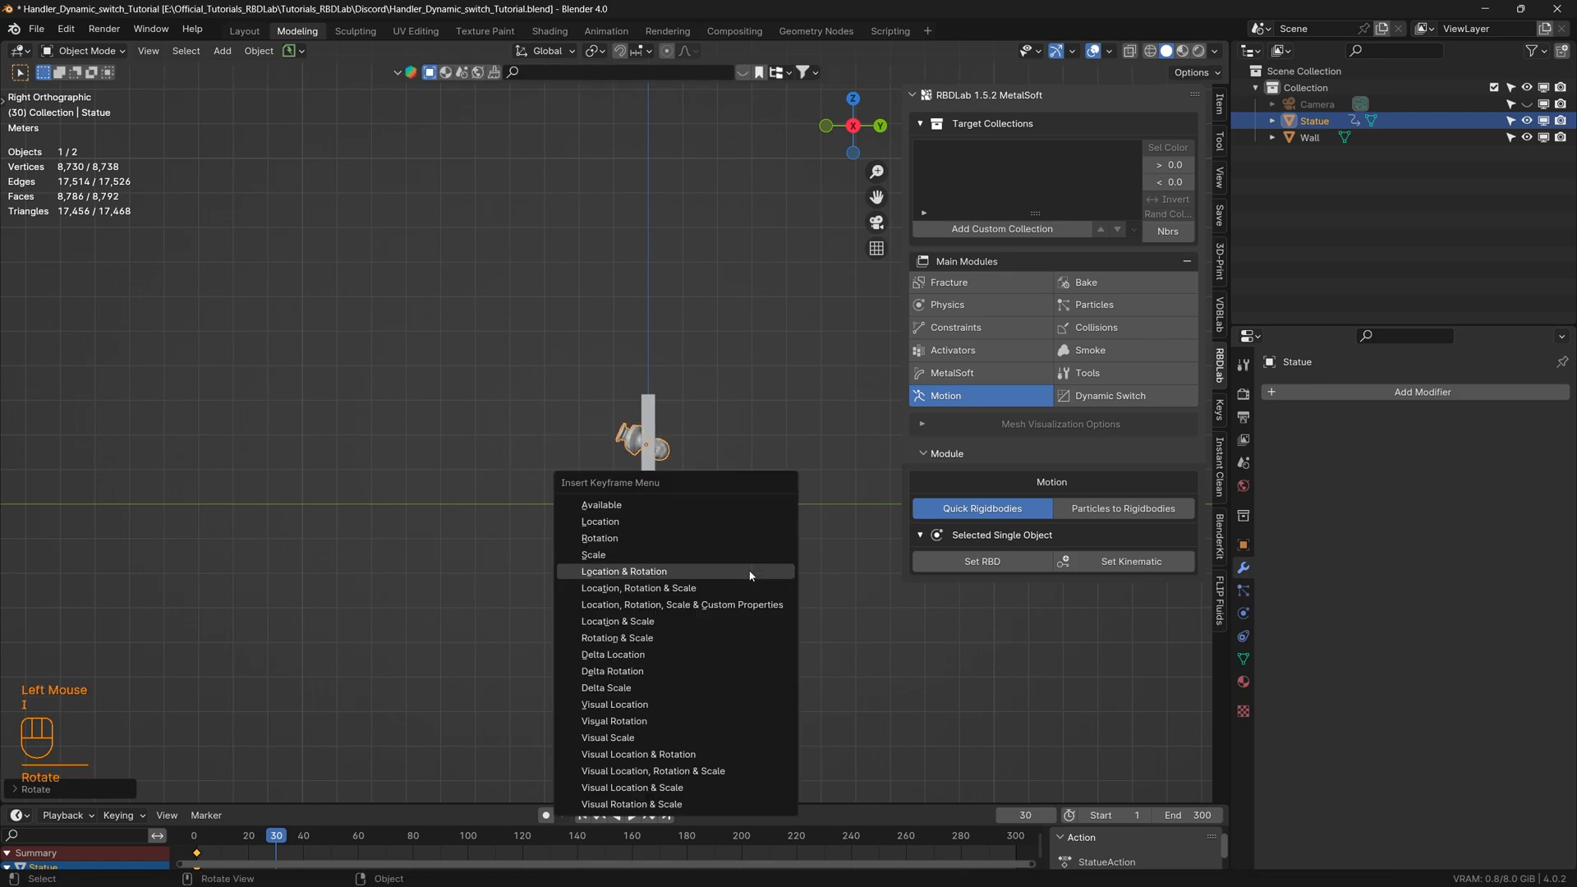
pyautogui.click(750, 575)
# - Play the statue's keyframed flight into the wall from the start and rewind to frame 1
pyautogui.press('space')
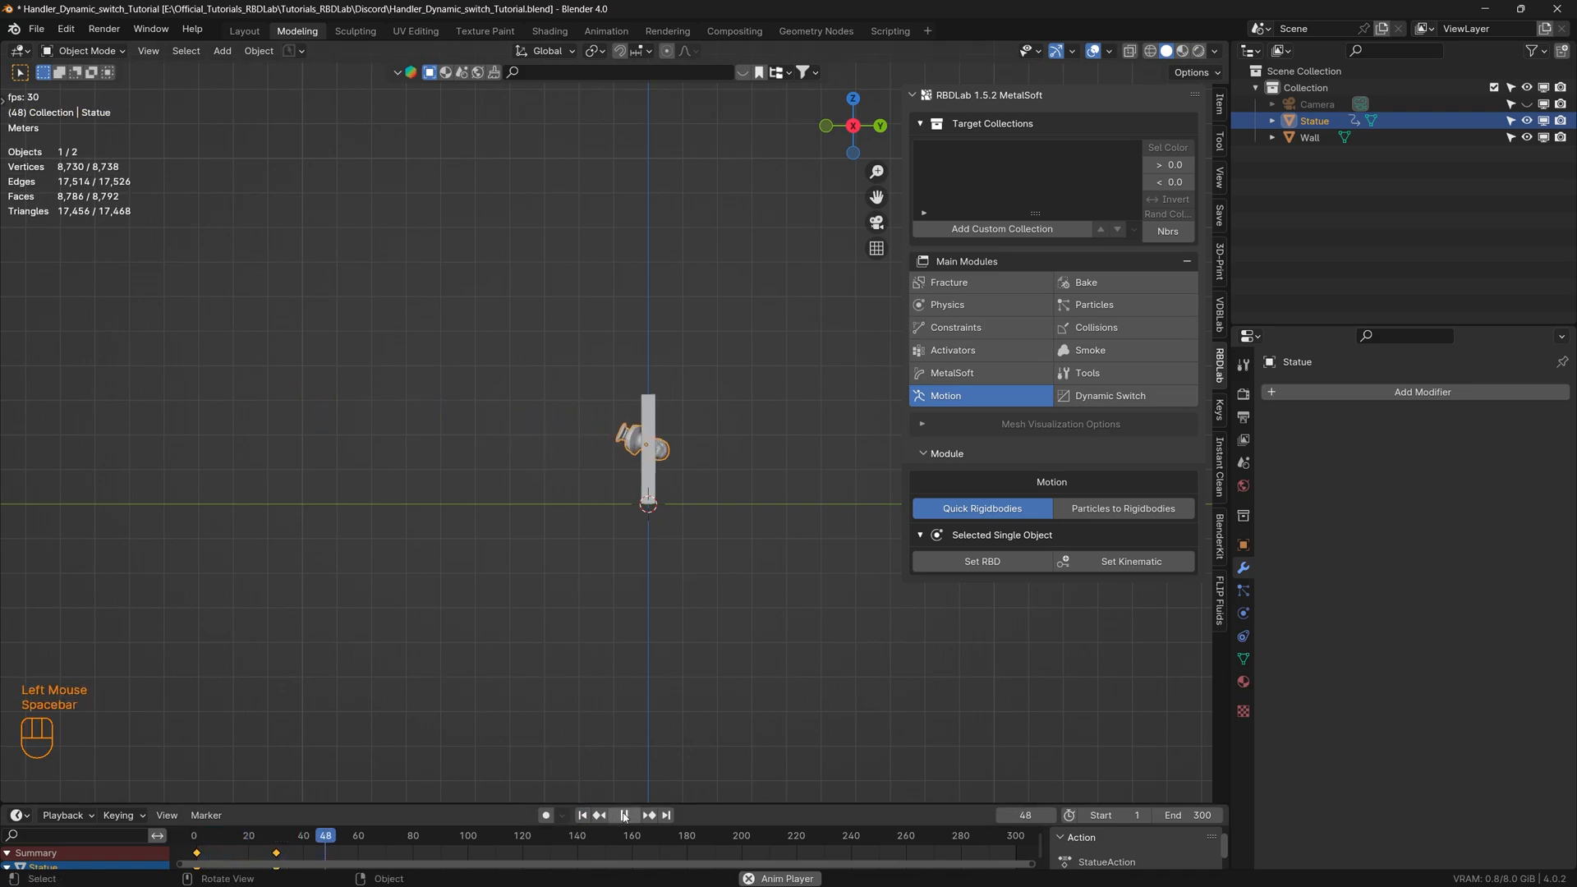
pyautogui.press('space')
pyautogui.click(583, 815)
pyautogui.press('space')
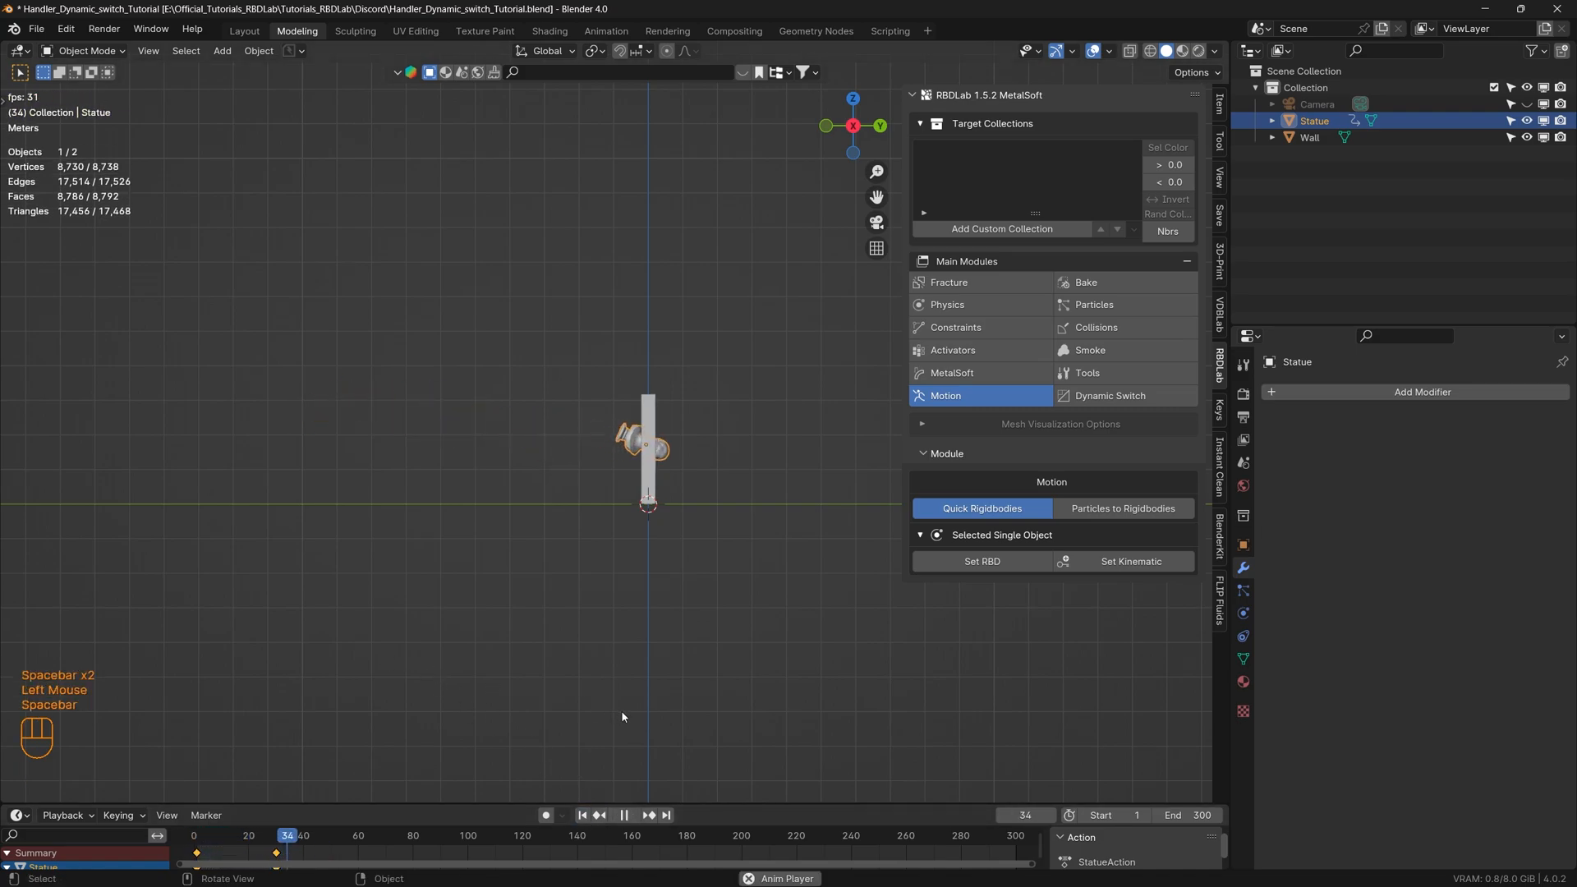
pyautogui.press('space')
pyautogui.click(582, 815)
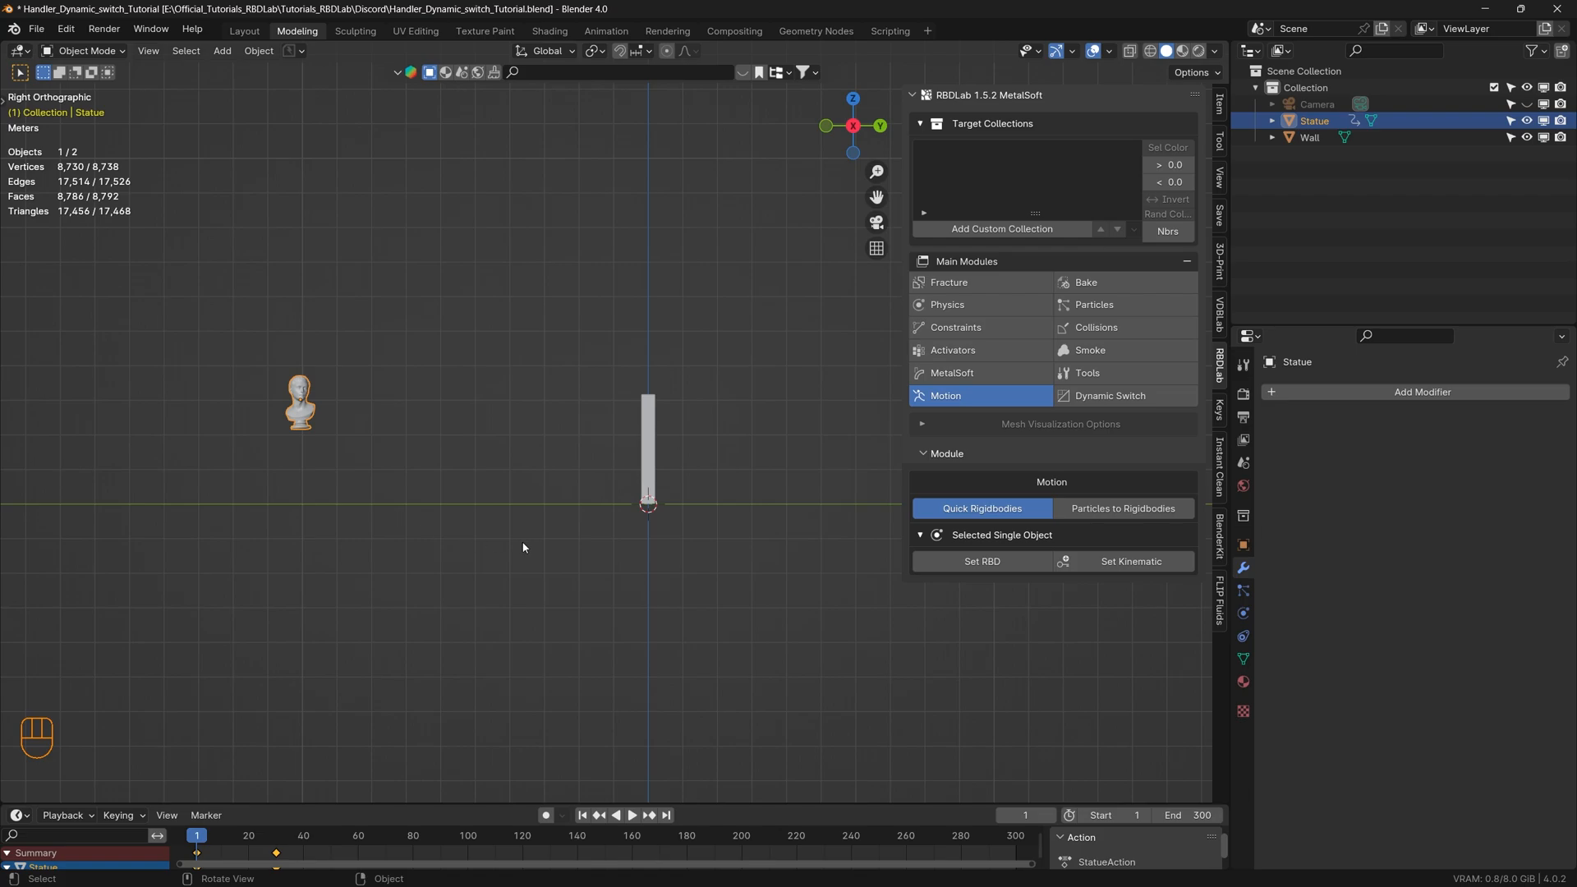
# - Add an RBDLab ground to the scene from the Physics module
pyautogui.click(993, 308)
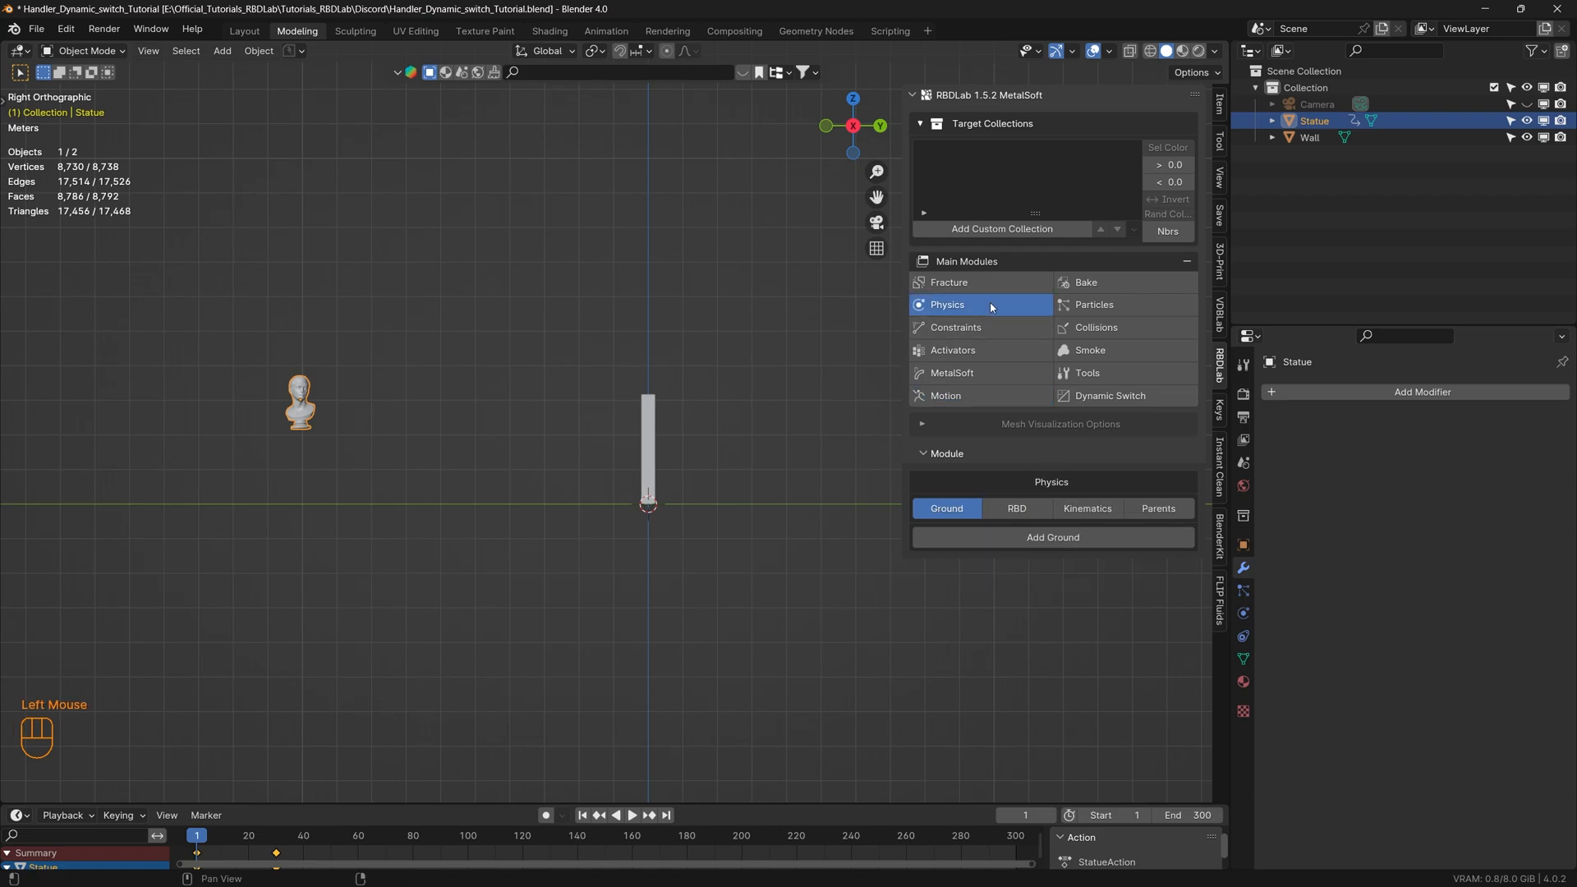
pyautogui.click(1052, 538)
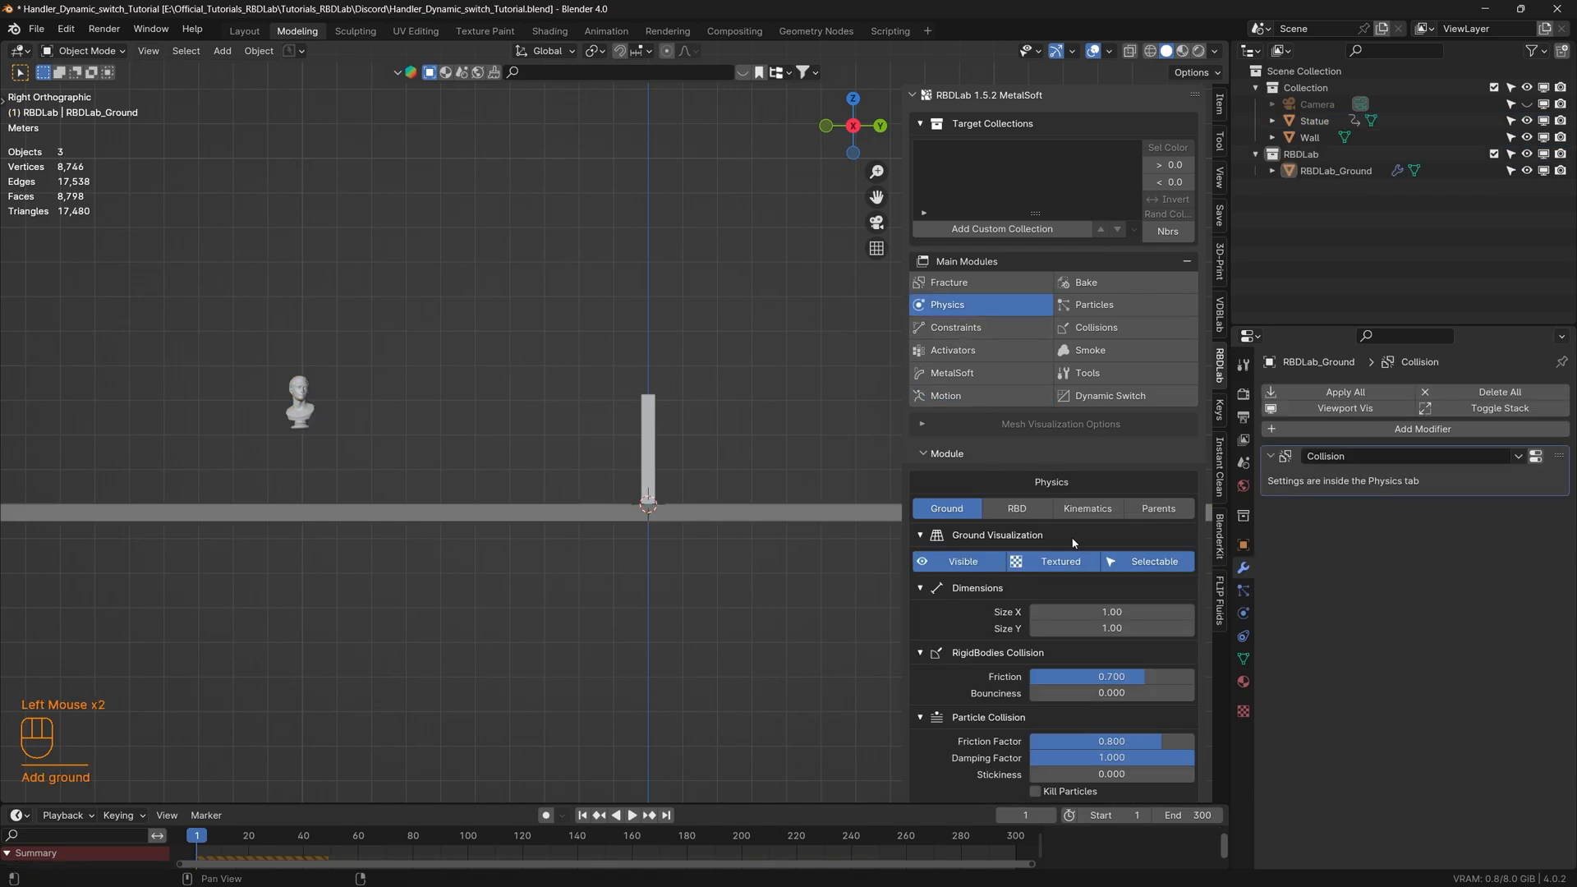
# - Set the statue as a kinematic rigid body in the Motion module at frame 24, just before it hits the wall
pyautogui.click(299, 420)
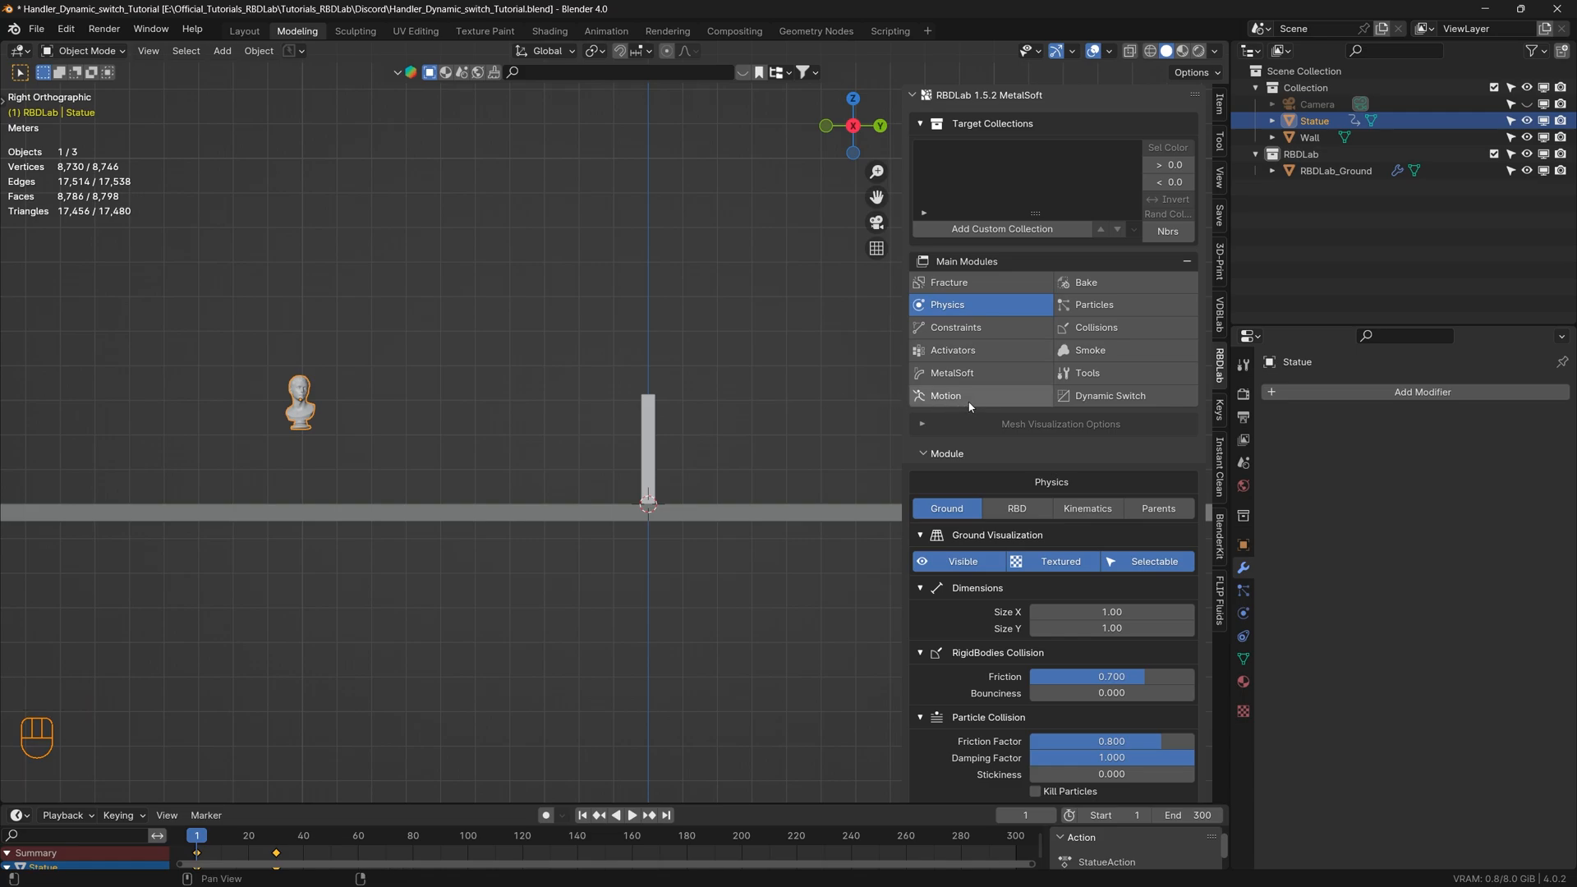
pyautogui.click(999, 398)
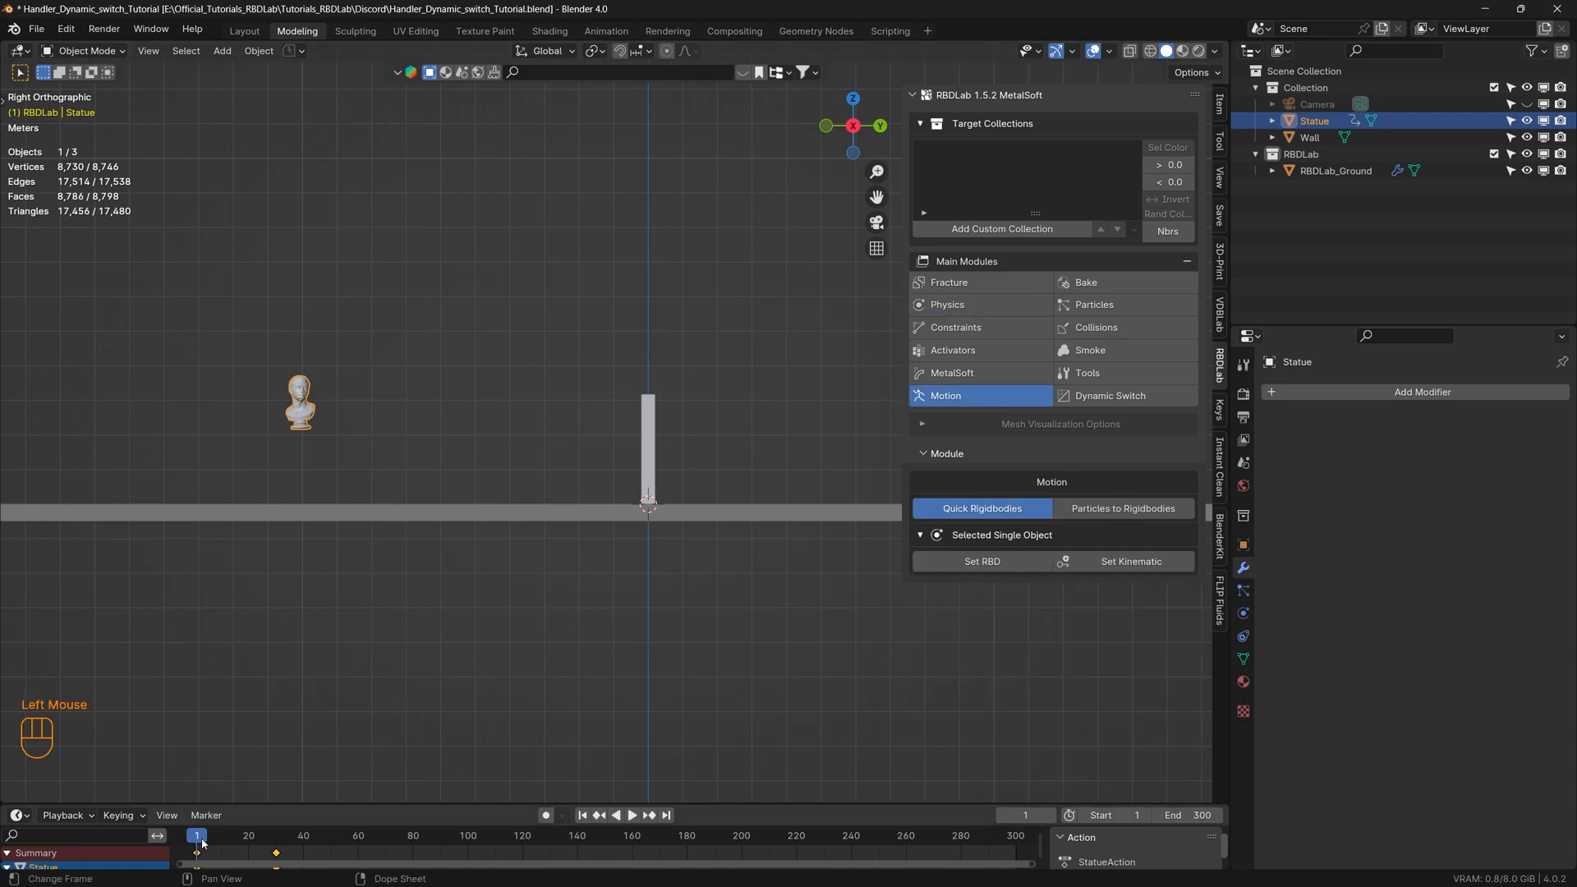
pyautogui.moveTo(206, 840); pyautogui.dragTo(262, 843)
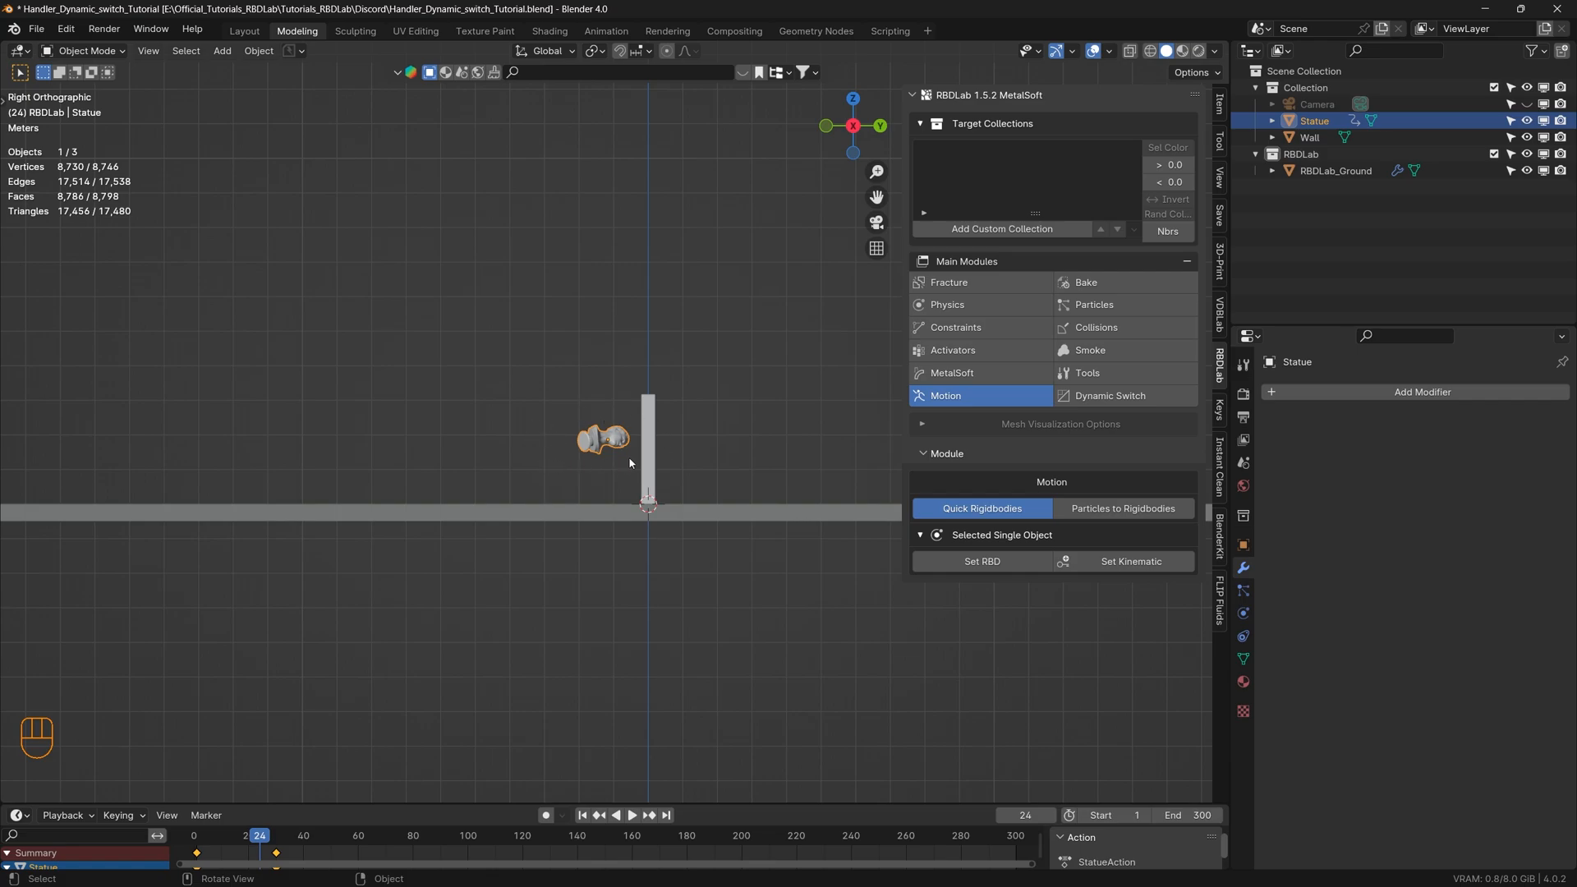
pyautogui.click(1132, 566)
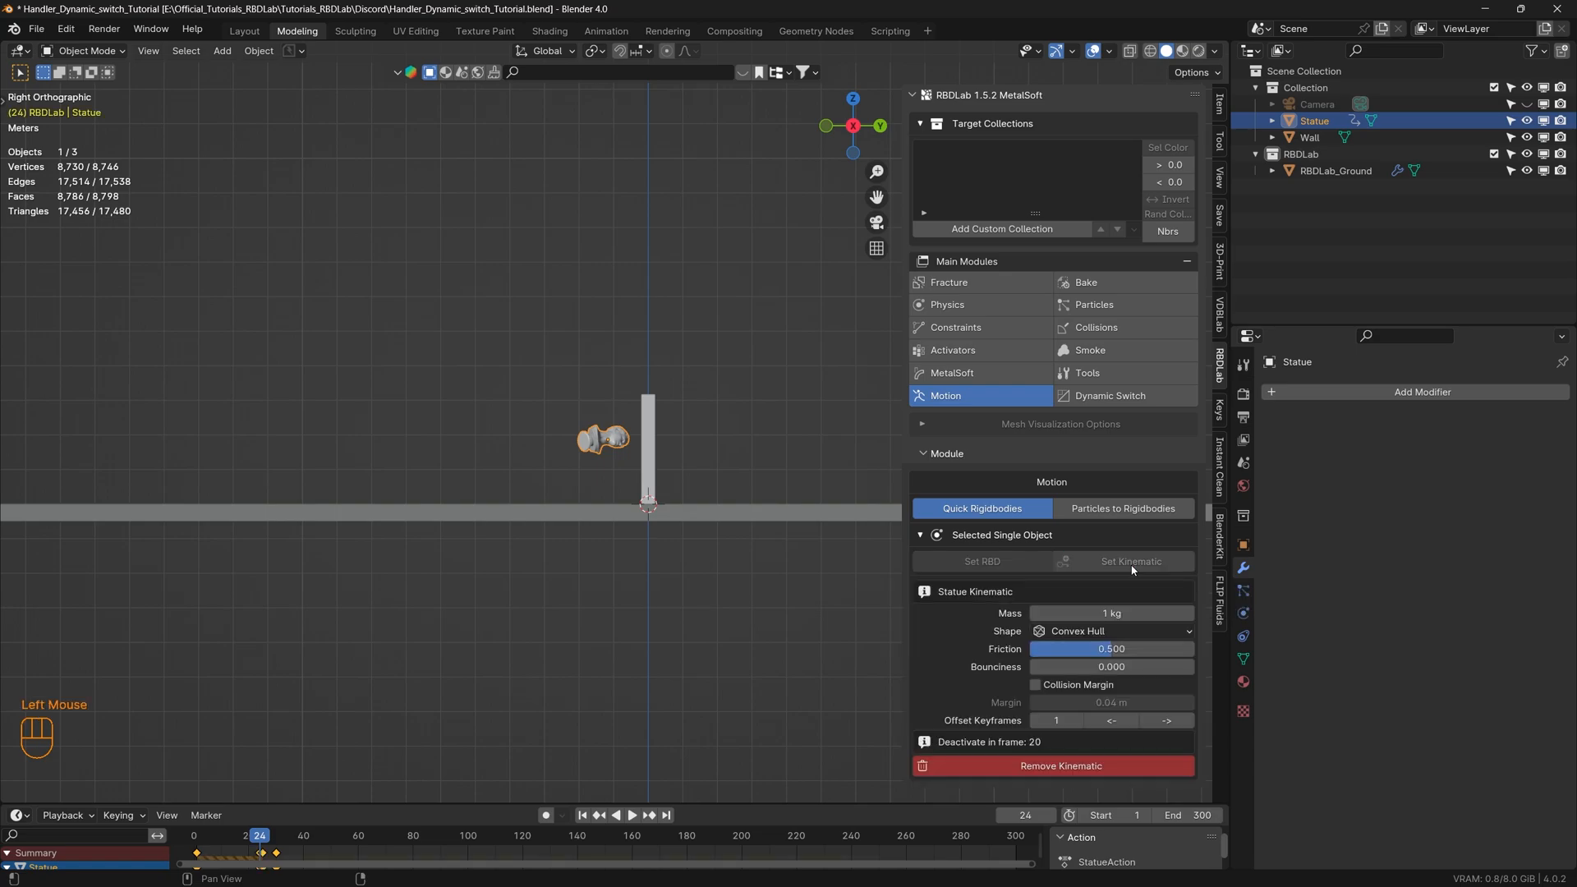
# - Play the statue's kinematic throw against the wall twice from the start and rewind to frame 1
pyautogui.click(582, 815)
pyautogui.press('space')
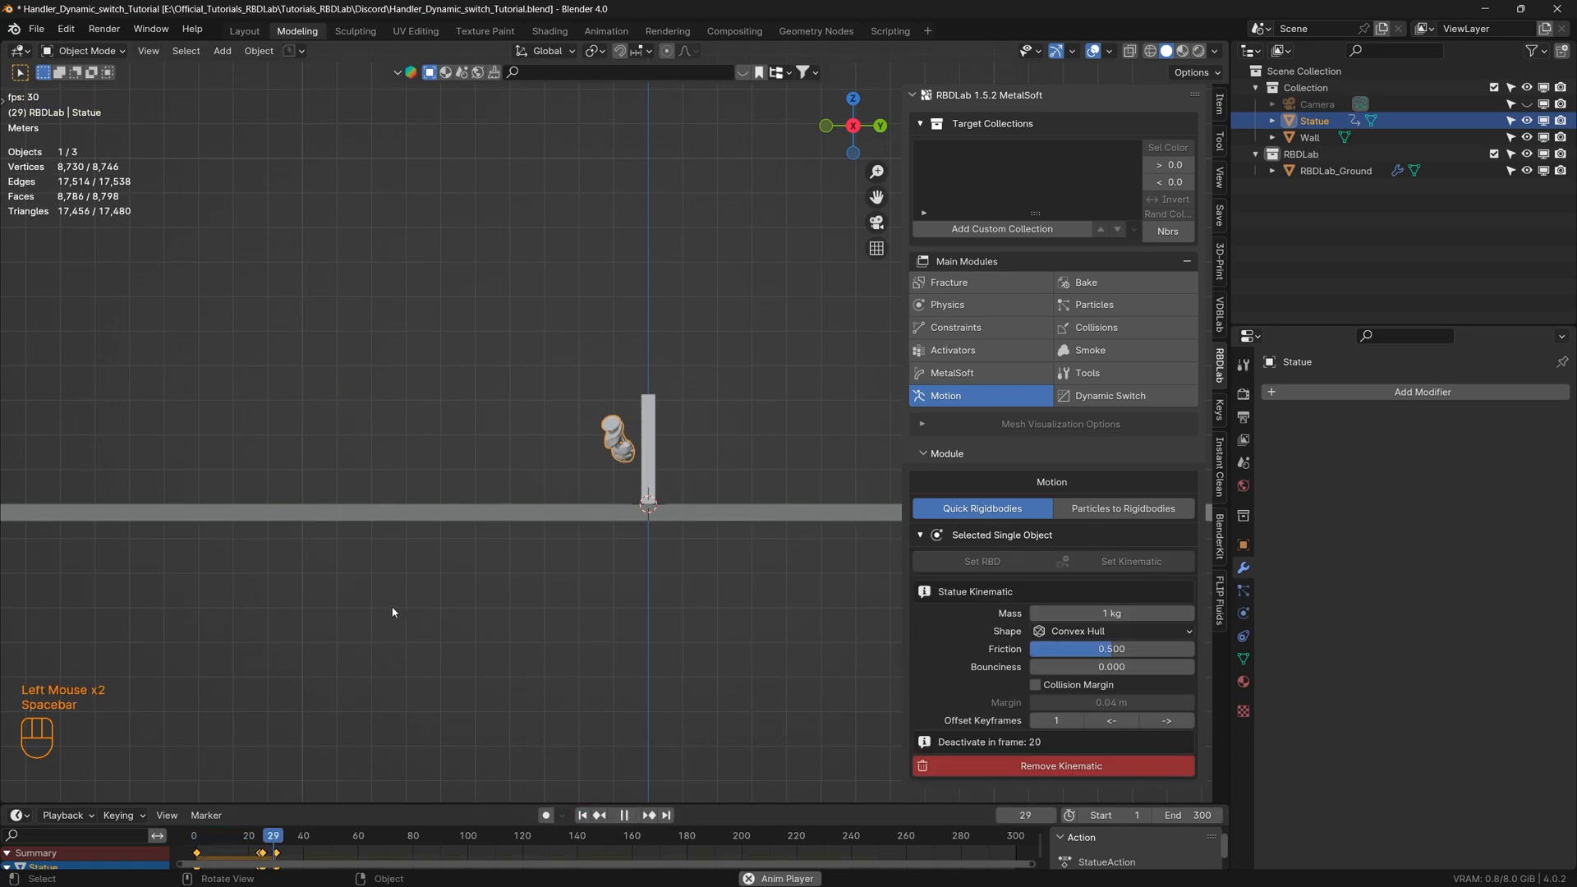
pyautogui.press('space')
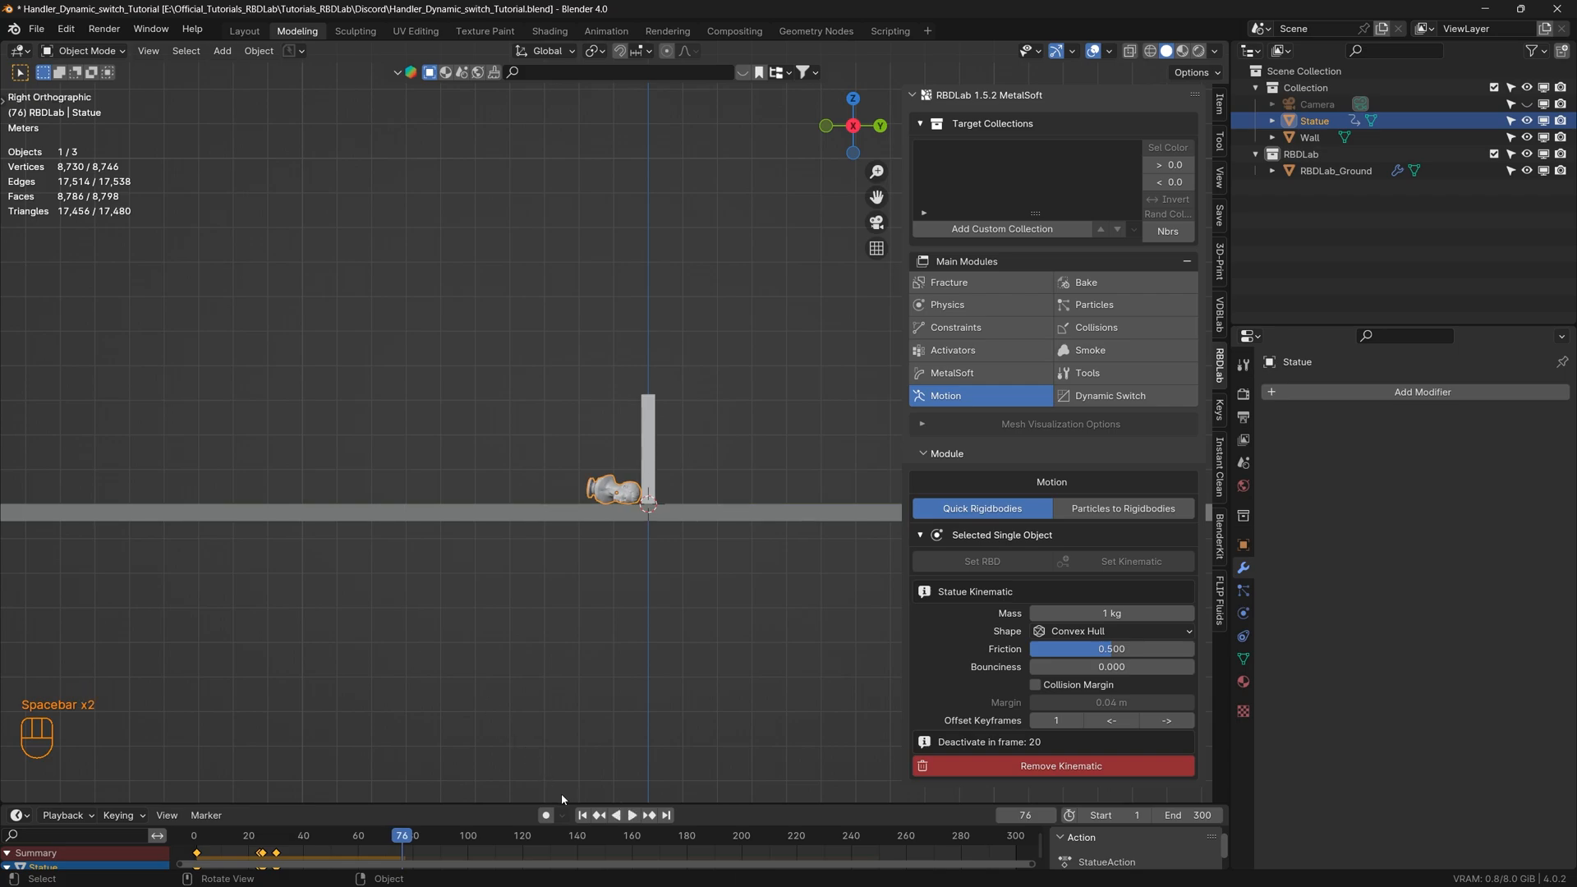
pyautogui.click(582, 815)
pyautogui.press('space')
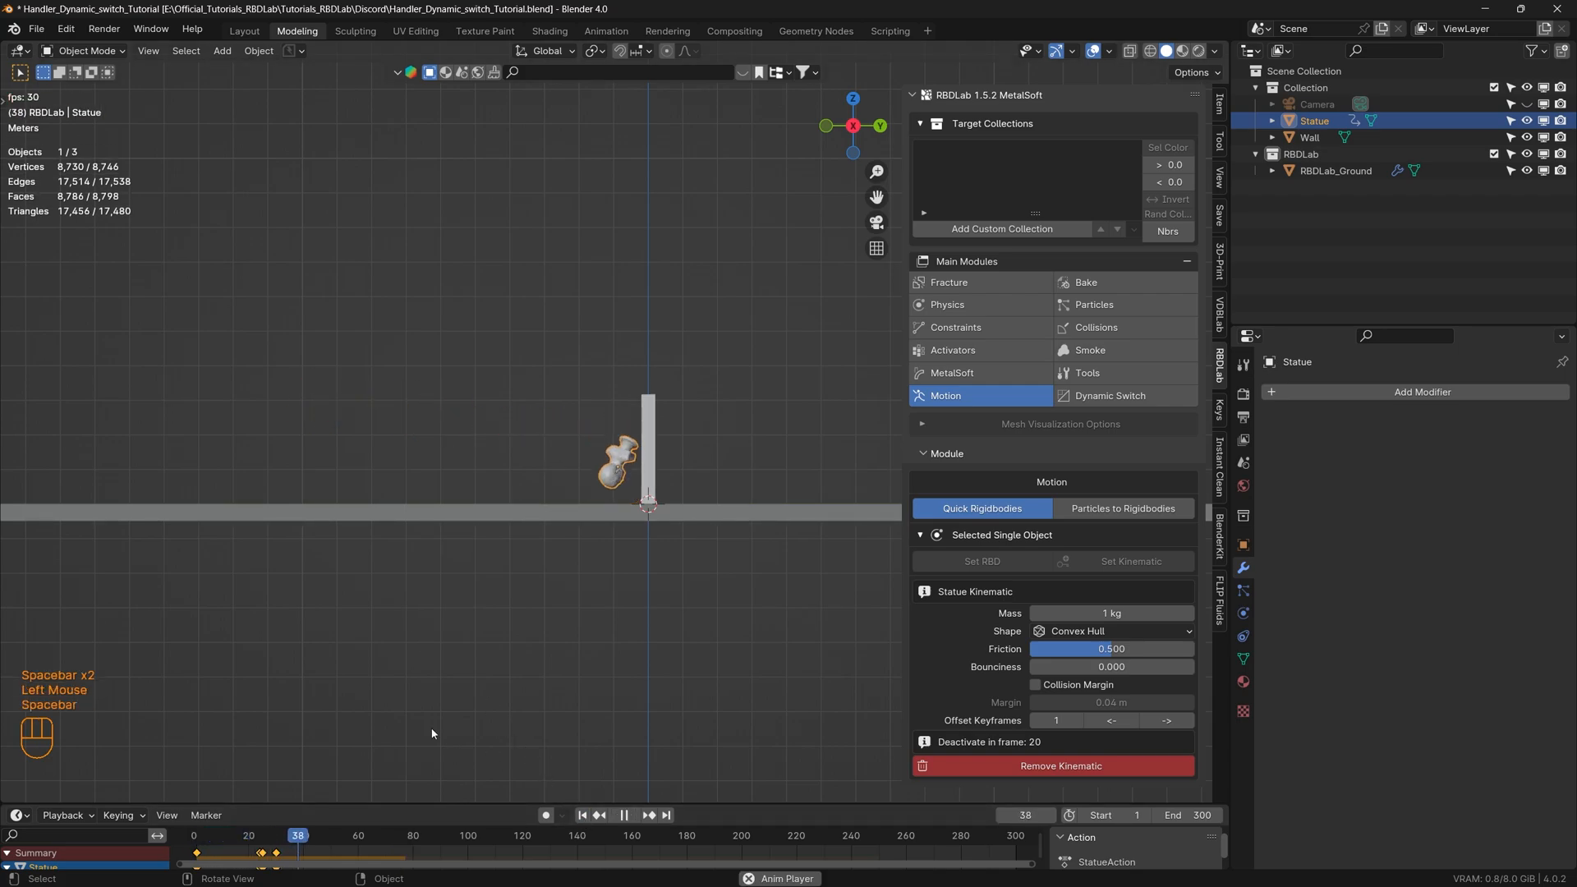
pyautogui.press('space')
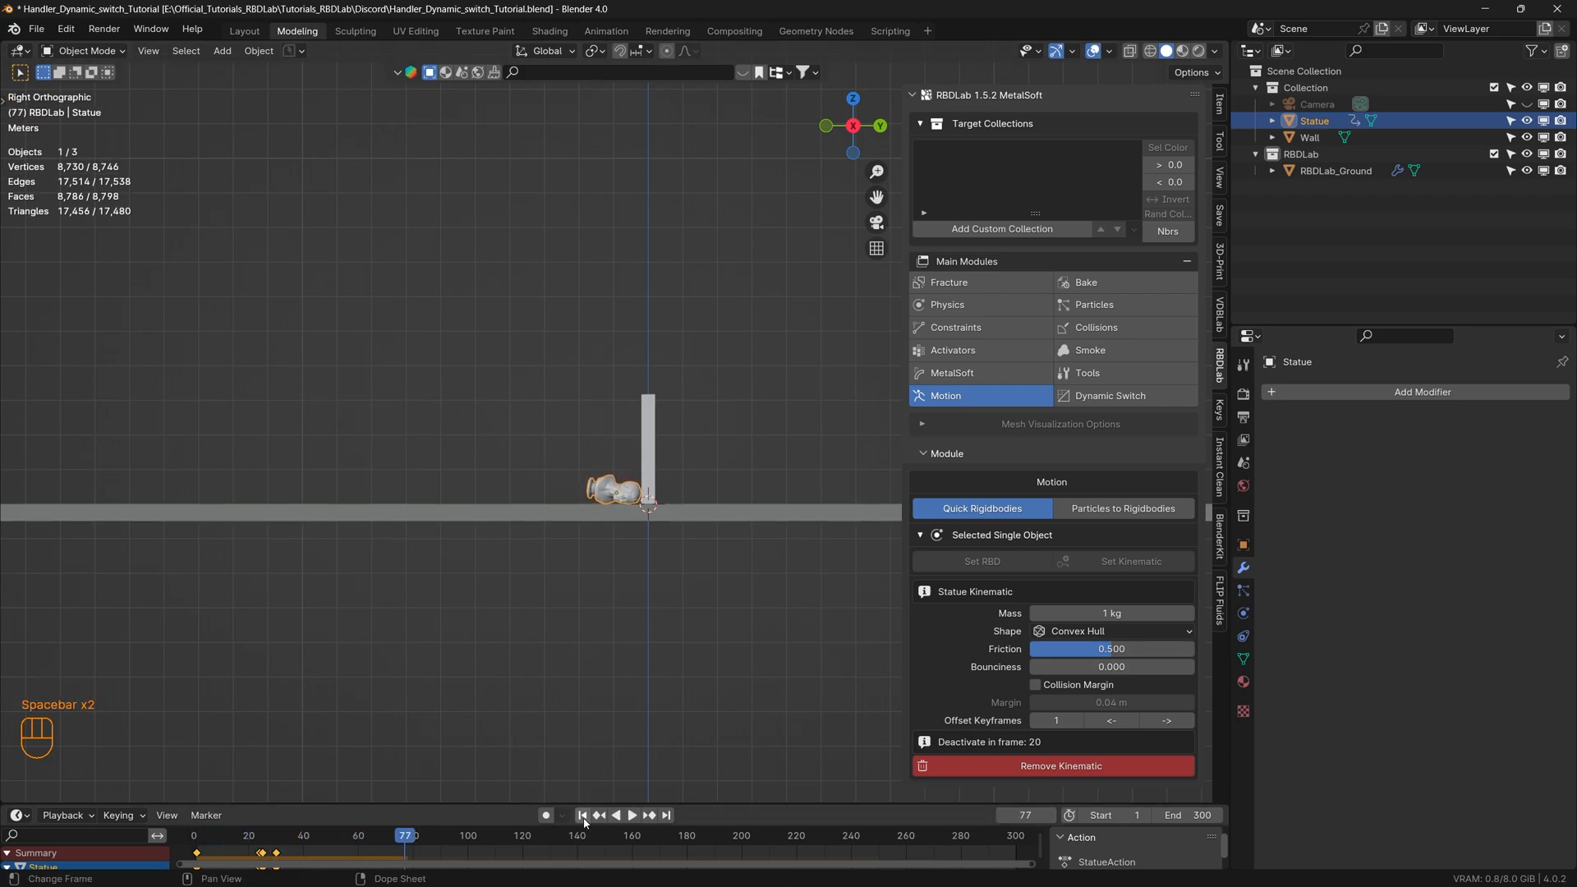
pyautogui.click(582, 814)
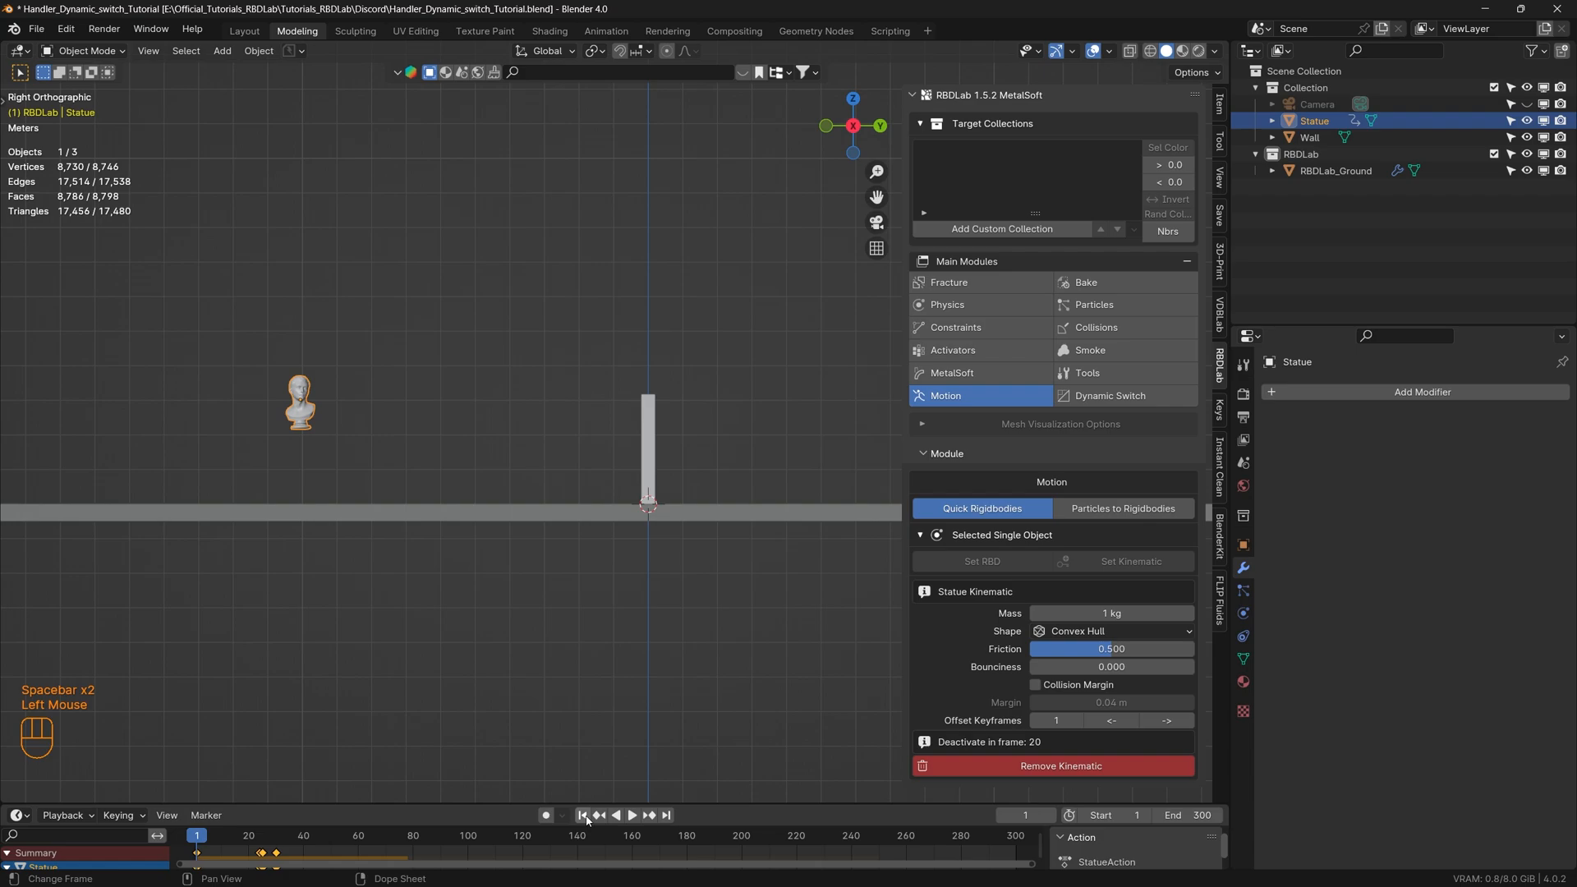
# - Add a Standard Scatter to the statue in the Fracture module with a density of 107, and accept it
pyautogui.click(302, 408)
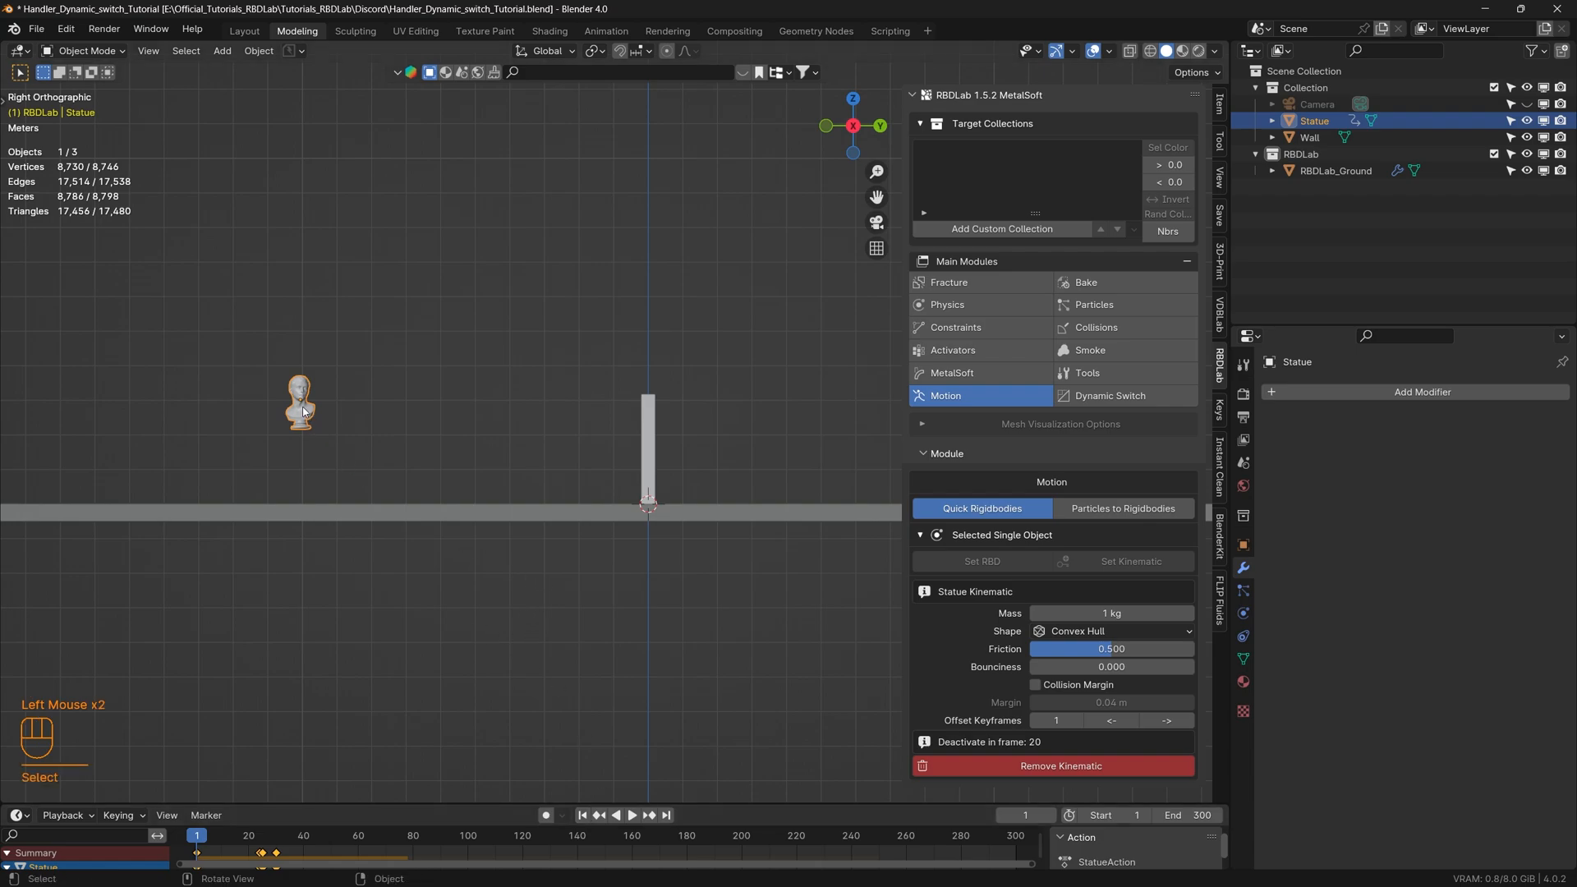
pyautogui.click(982, 283)
pyautogui.click(1057, 603)
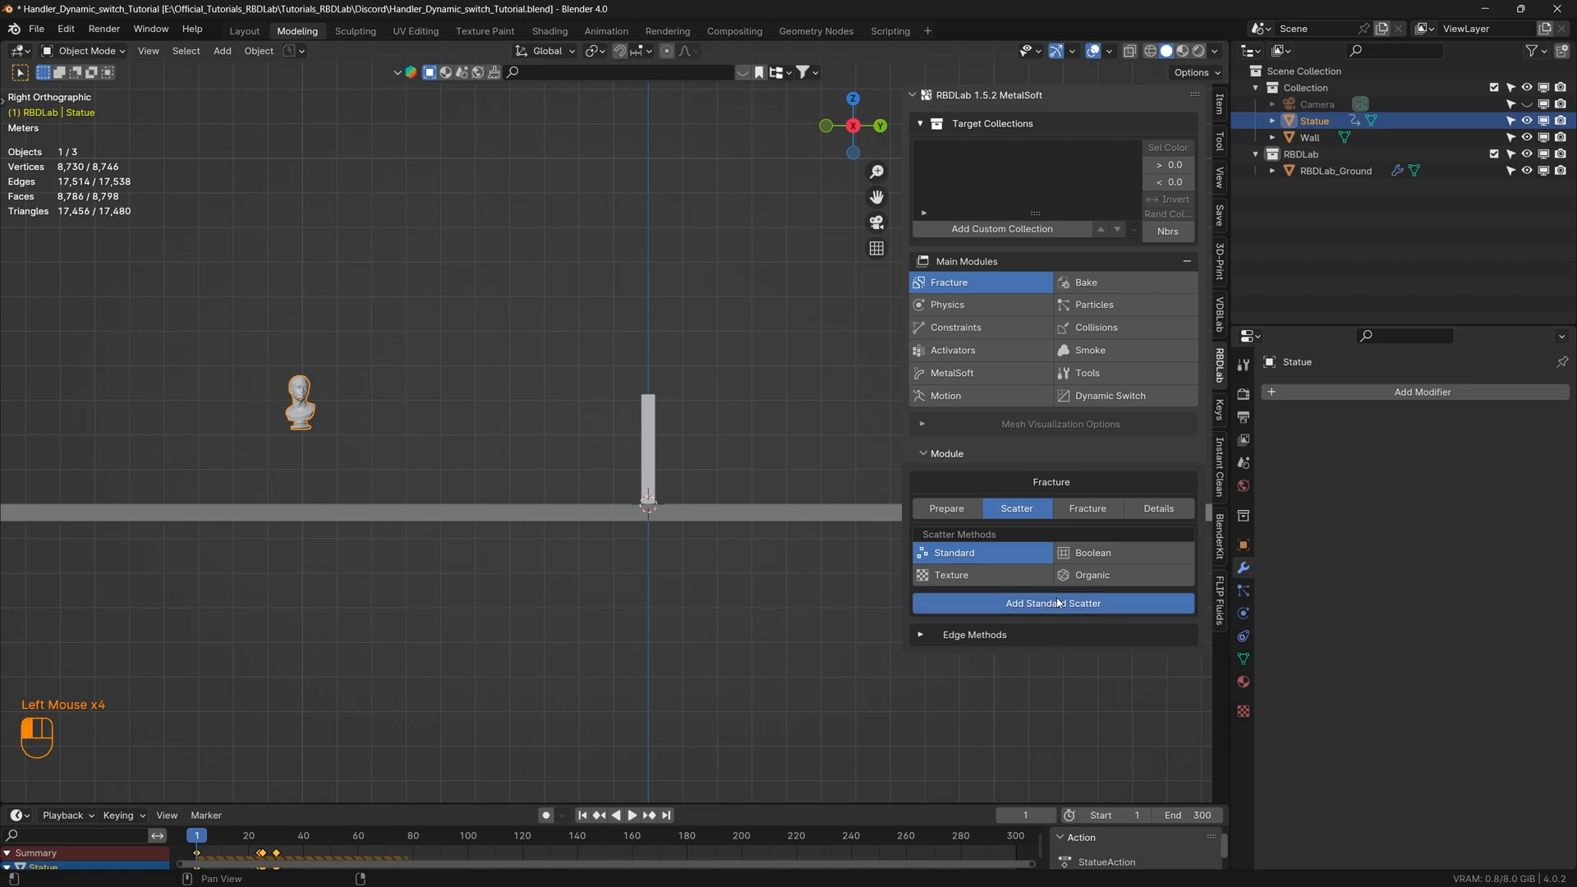
pyautogui.moveTo(1067, 568); pyautogui.dragTo(1137, 568)
pyautogui.click(990, 732)
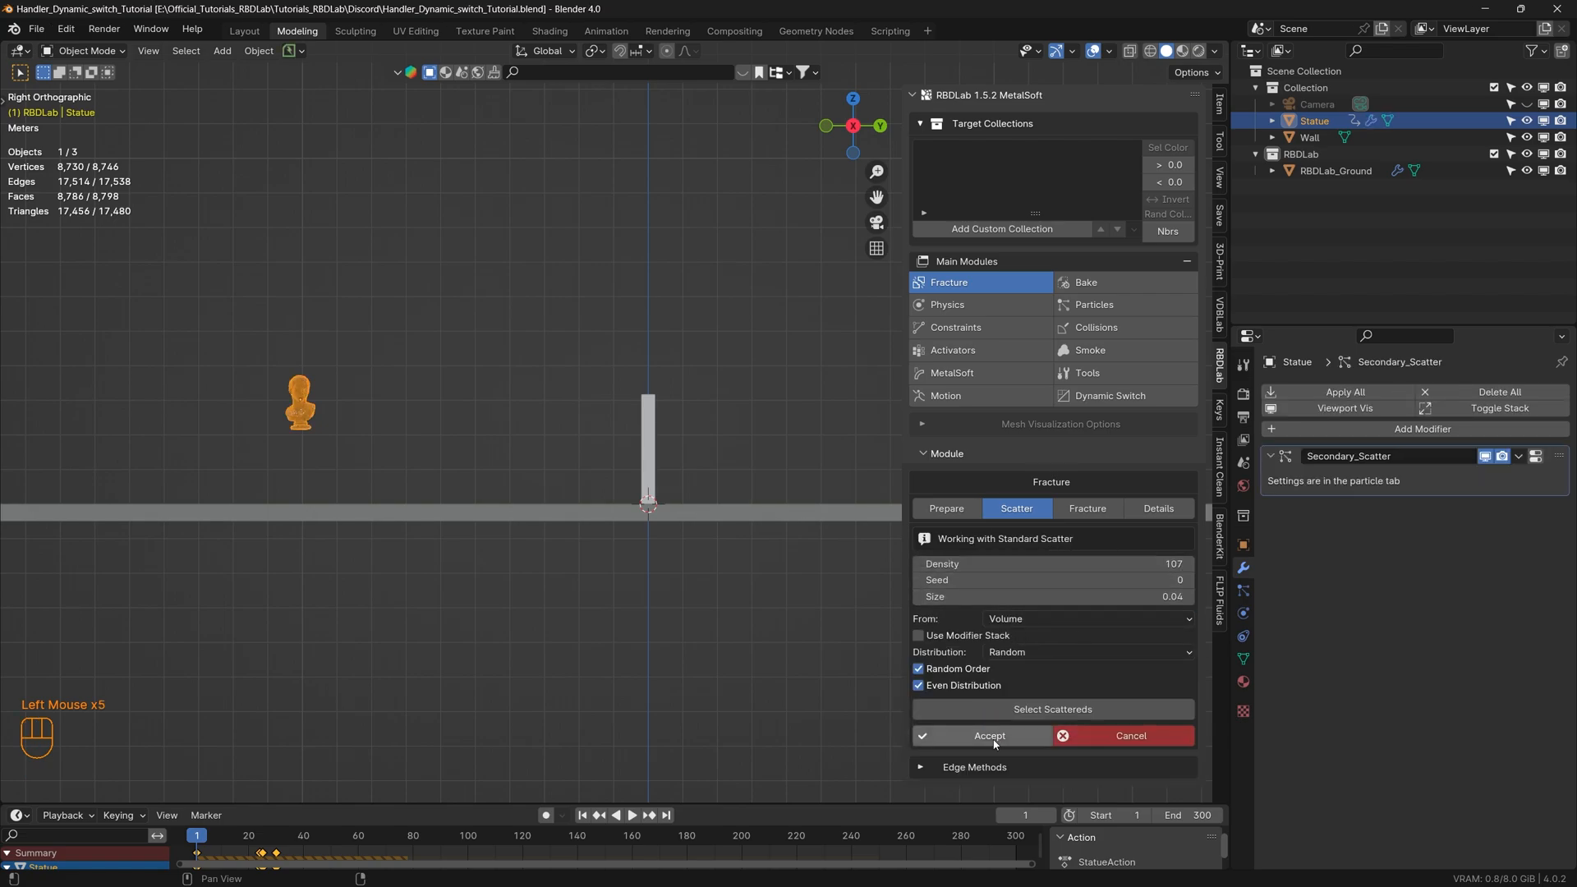
# - Fracture the statue using Own Particles as the source, and apply the fracture with Auto-Smooth enabled
pyautogui.scroll(-3, 992, 755)
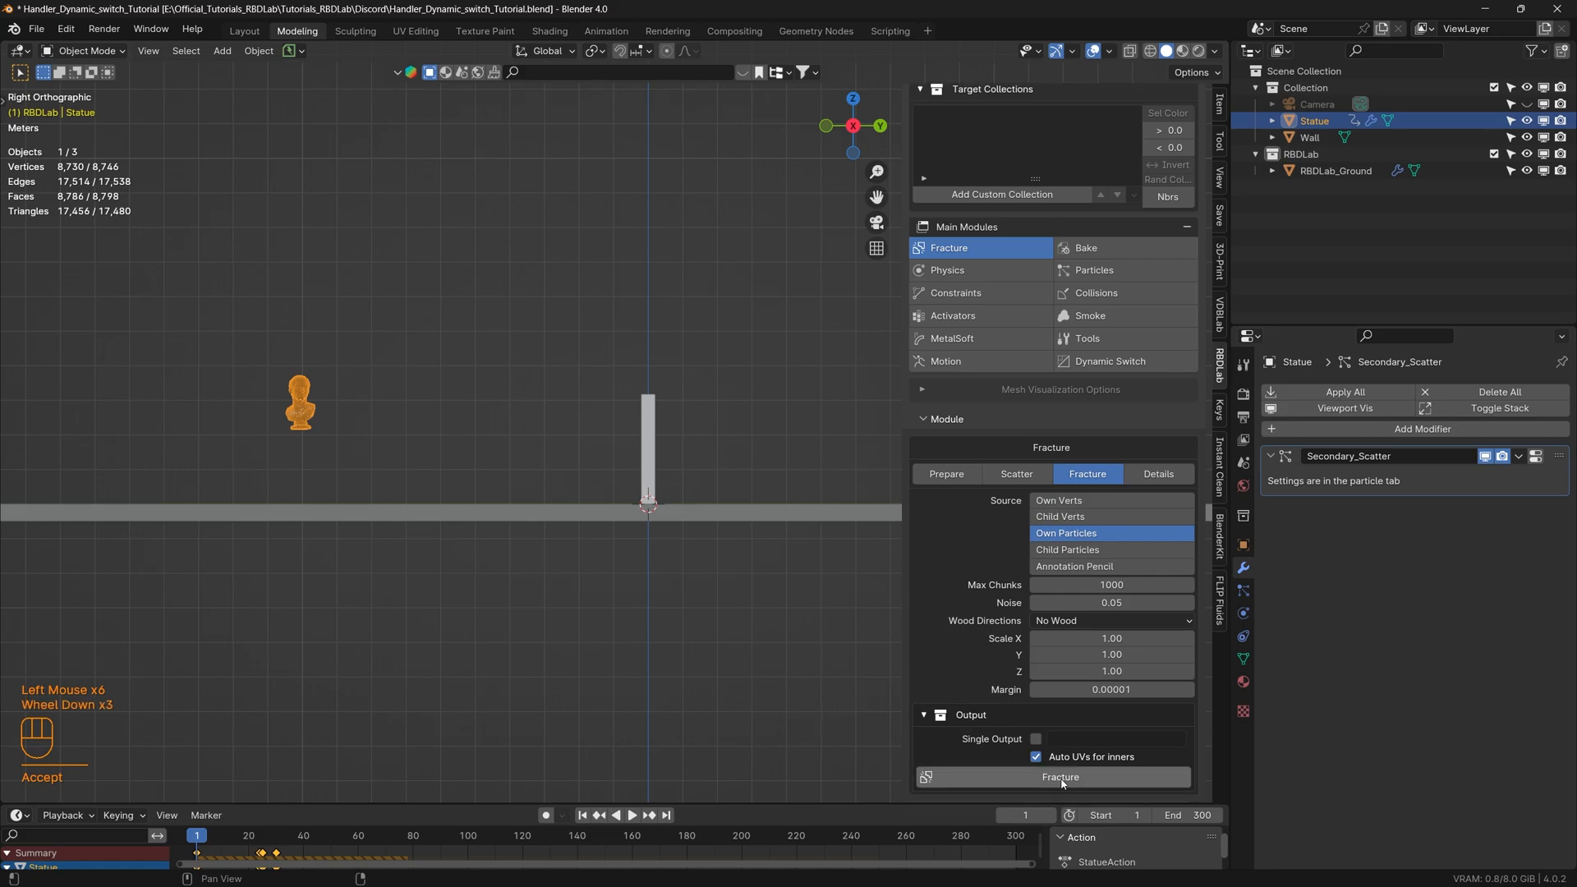
pyautogui.click(1061, 778)
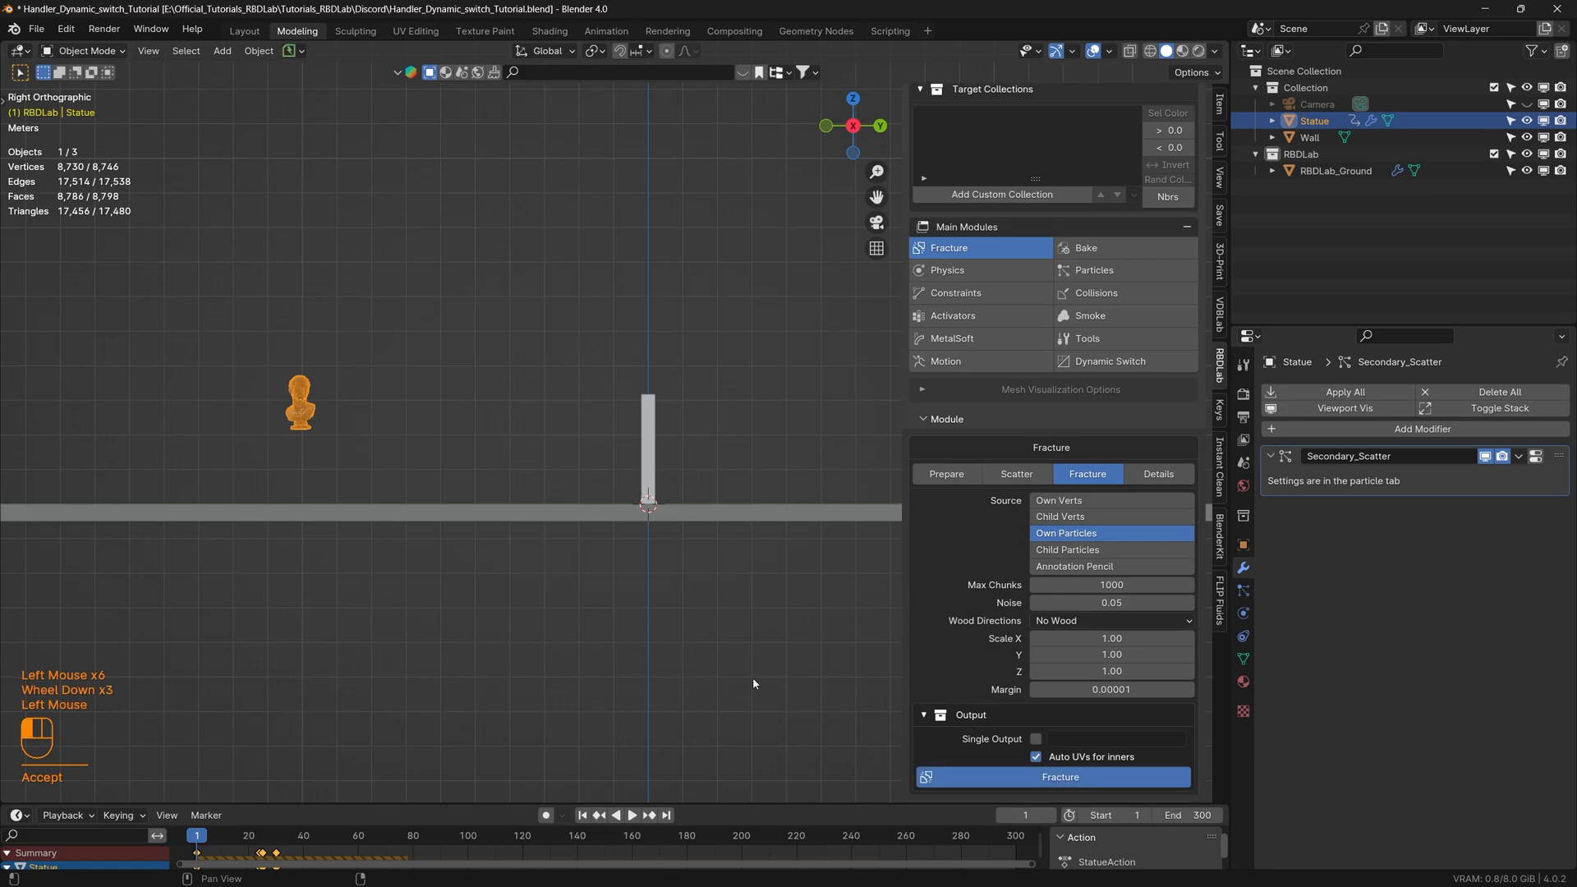
pyautogui.scroll(12, 283, 395)
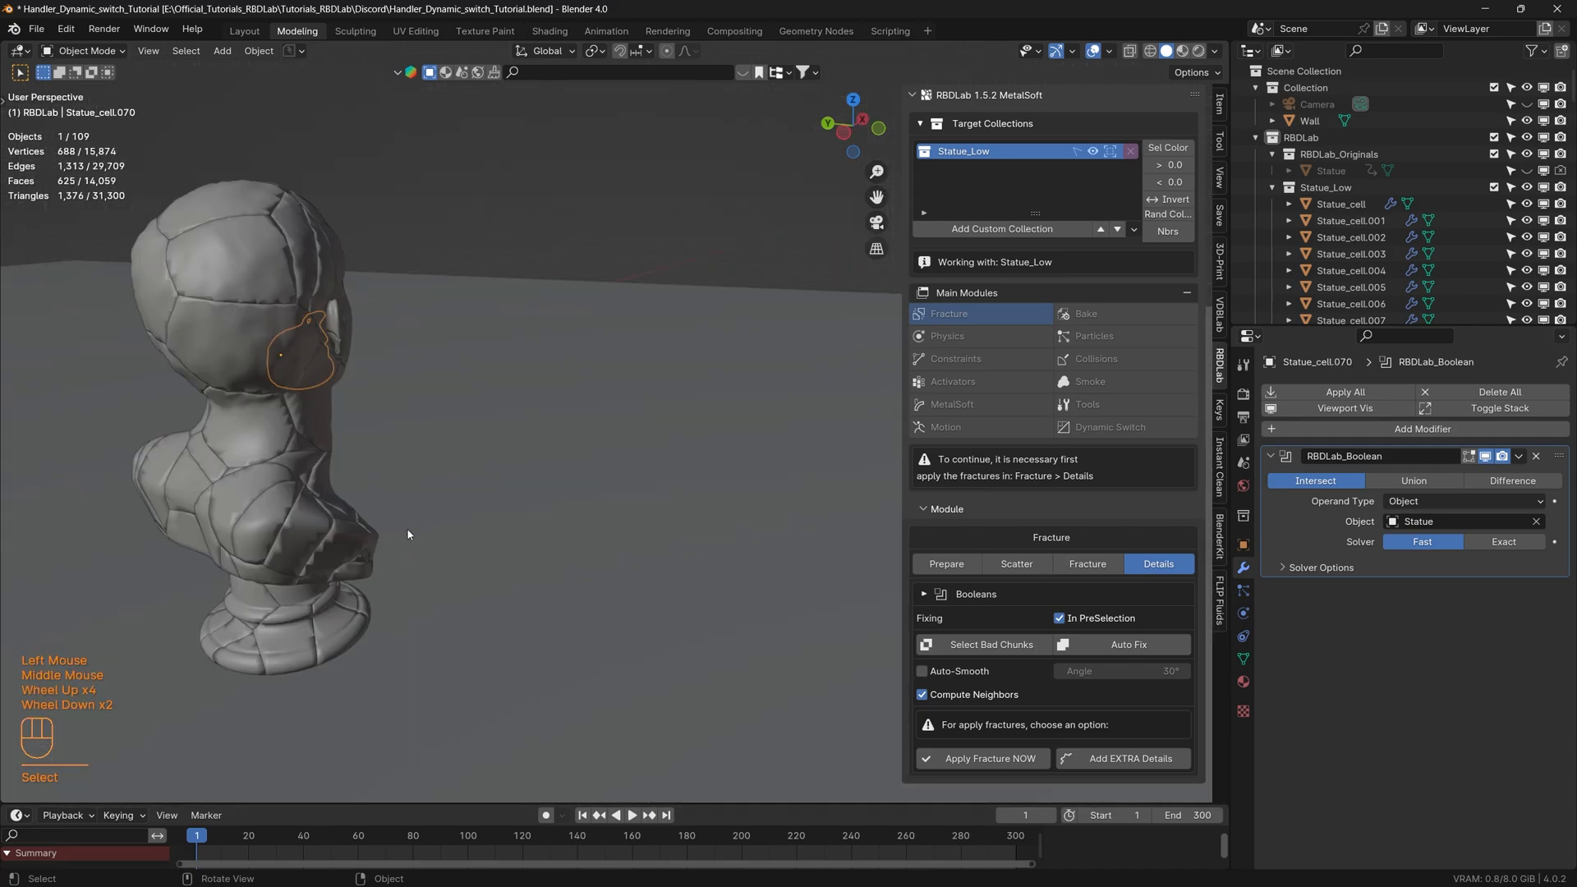
pyautogui.keyDown('shift'); pyautogui.moveTo(408, 535); pyautogui.dragTo(257, 545, button='middle'); pyautogui.keyUp('shift')
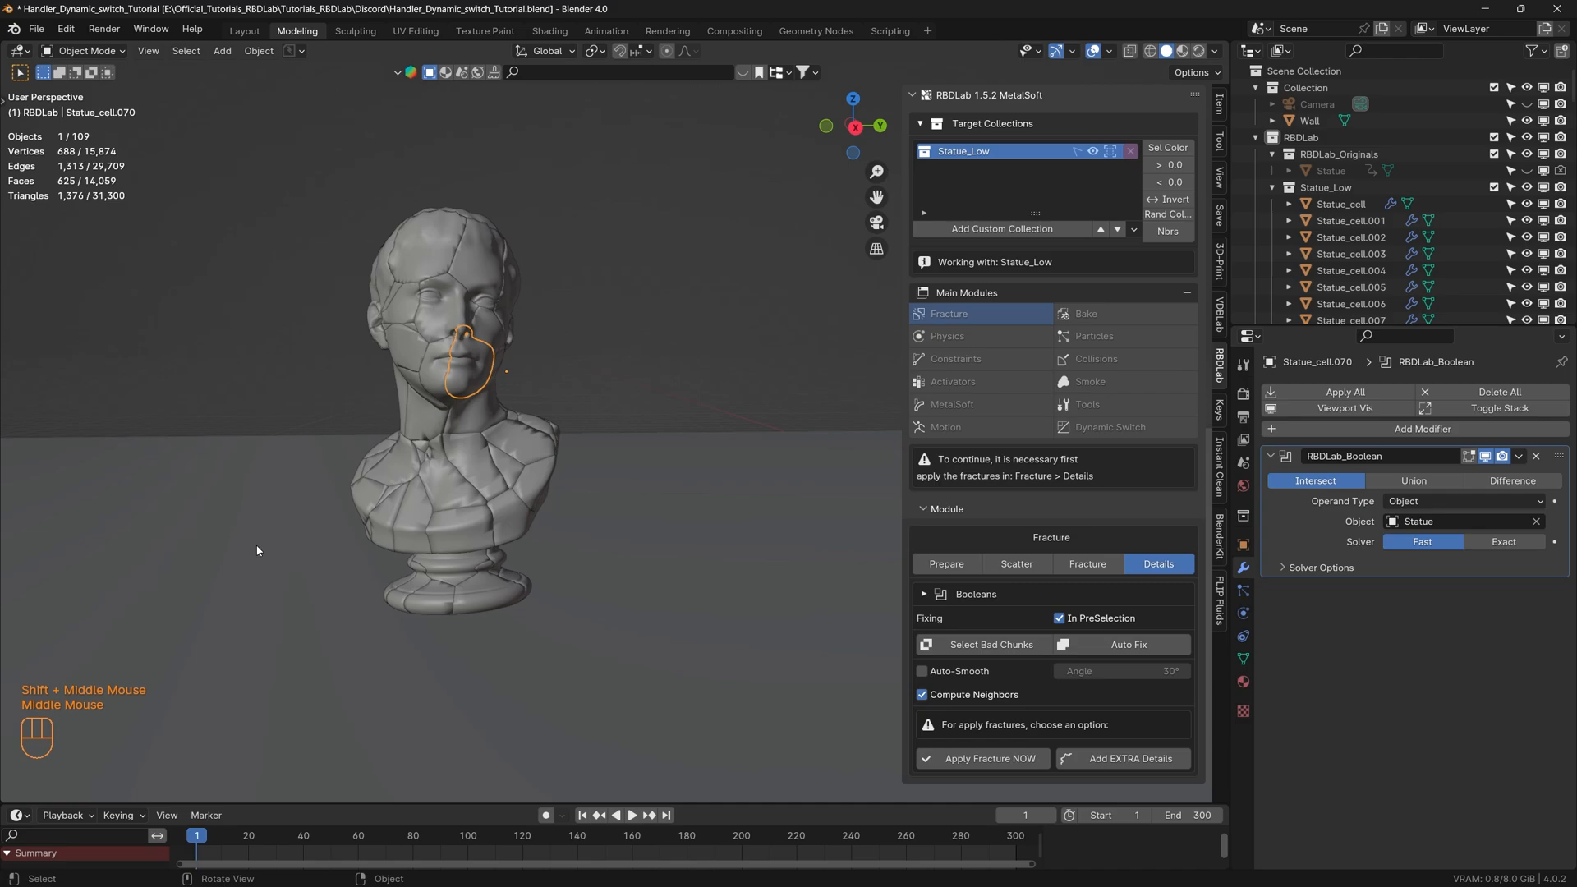
pyautogui.click(921, 671)
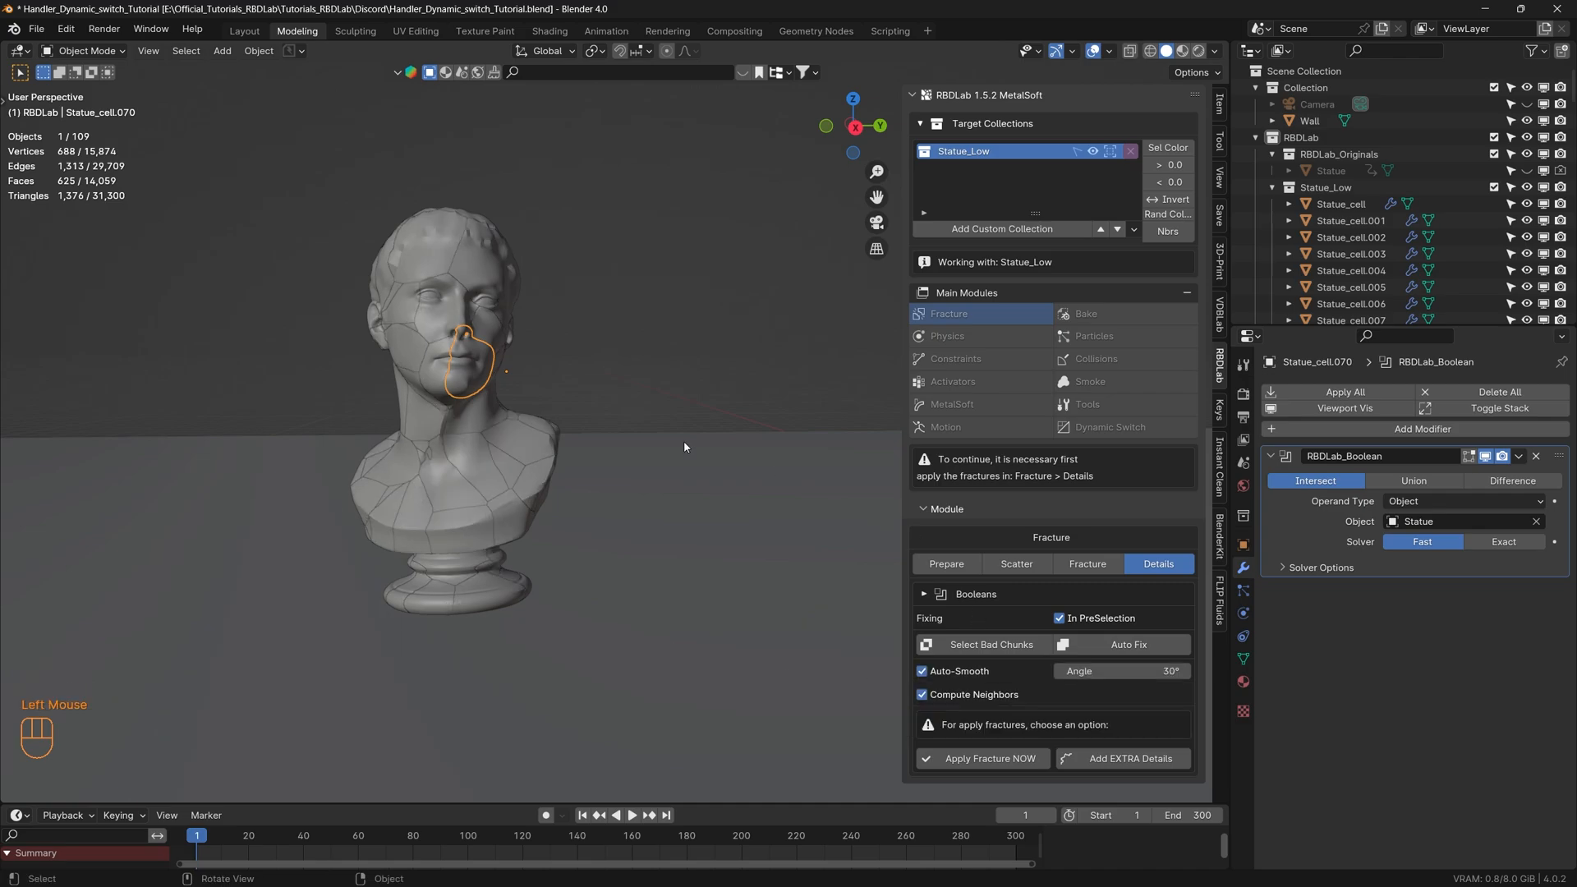
pyautogui.click(998, 760)
# - In the right side view, unhide and select the original Statue in the RBDLab_Originals collection
pyautogui.scroll(-4, 511, 395)
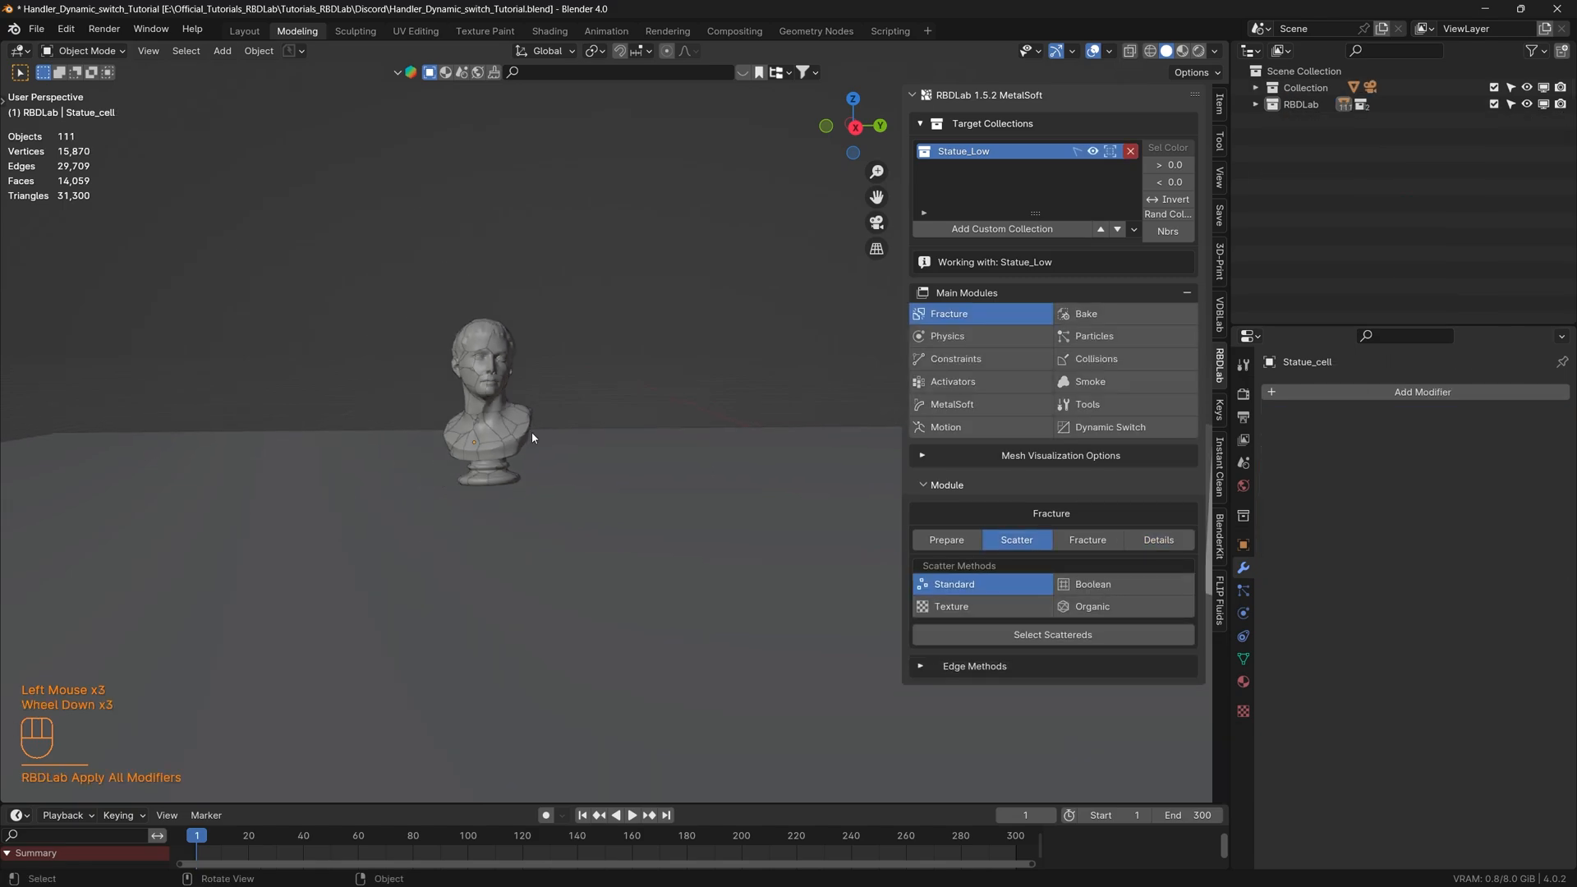
pyautogui.keyDown('shift'); pyautogui.moveTo(531, 432); pyautogui.dragTo(488, 481, button='middle'); pyautogui.keyUp('shift')
pyautogui.press('KP_3')
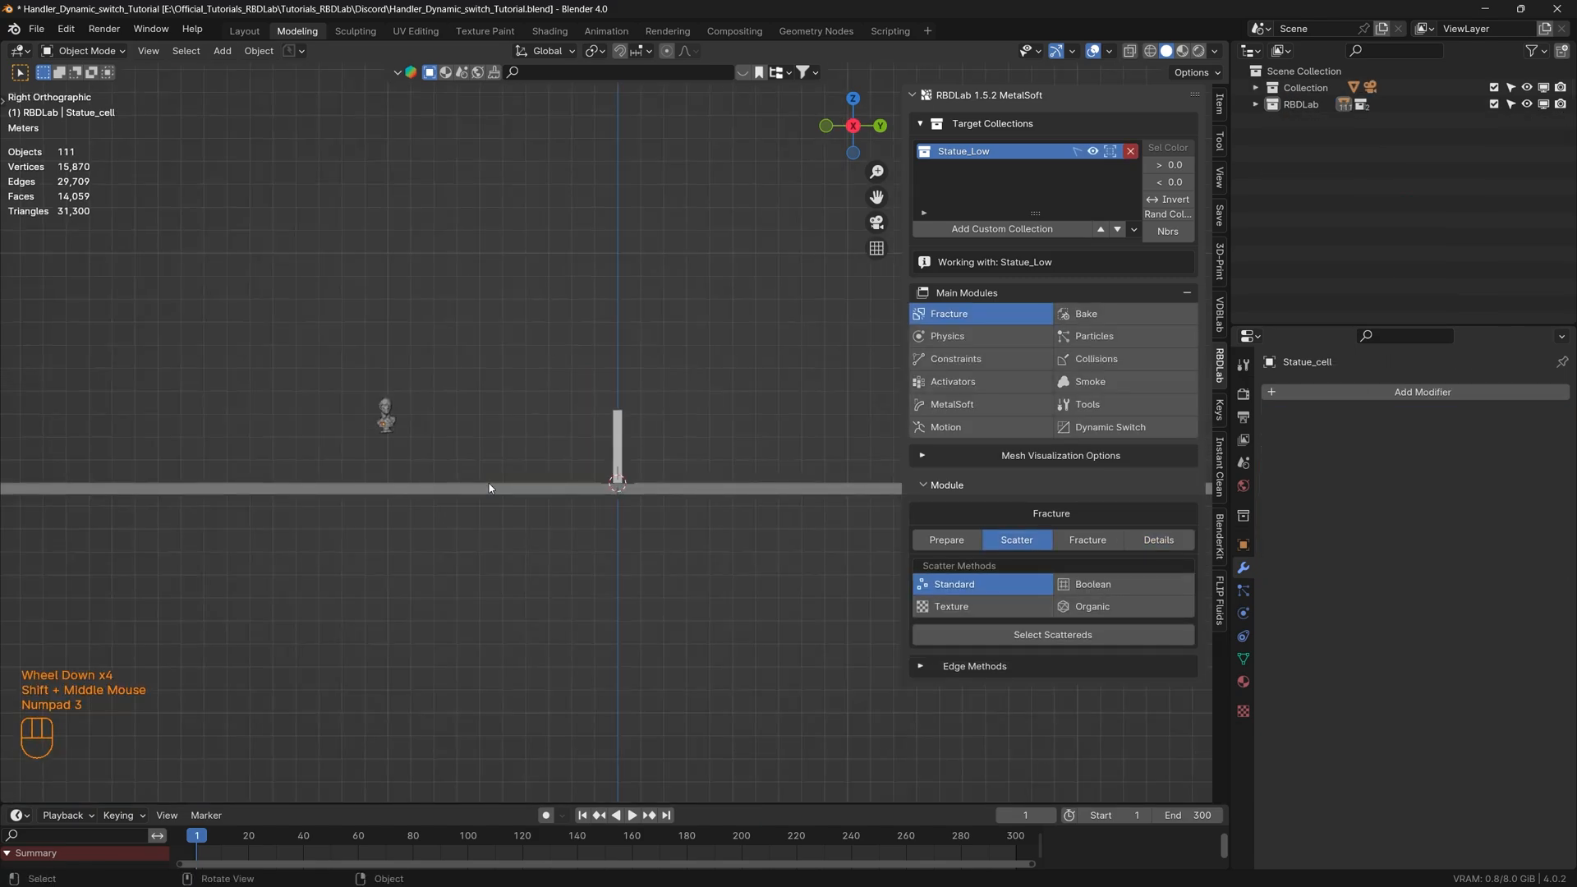
pyautogui.scroll(4, 421, 431)
pyautogui.keyDown('shift'); pyautogui.moveTo(421, 430); pyautogui.dragTo(429, 559, button='middle'); pyautogui.keyUp('shift')
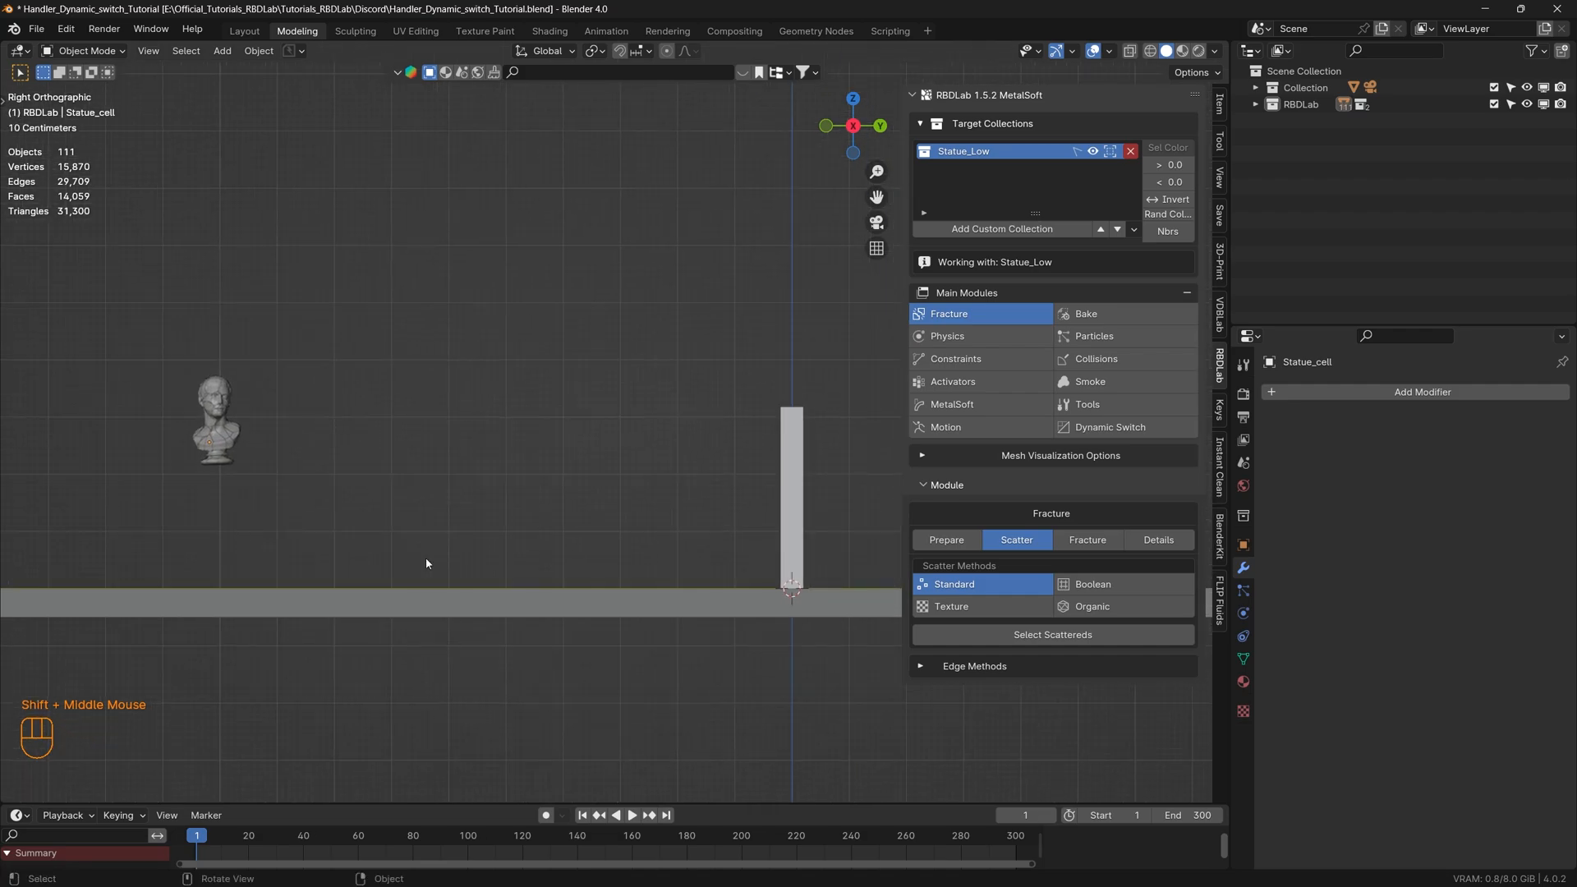
pyautogui.click(1256, 105)
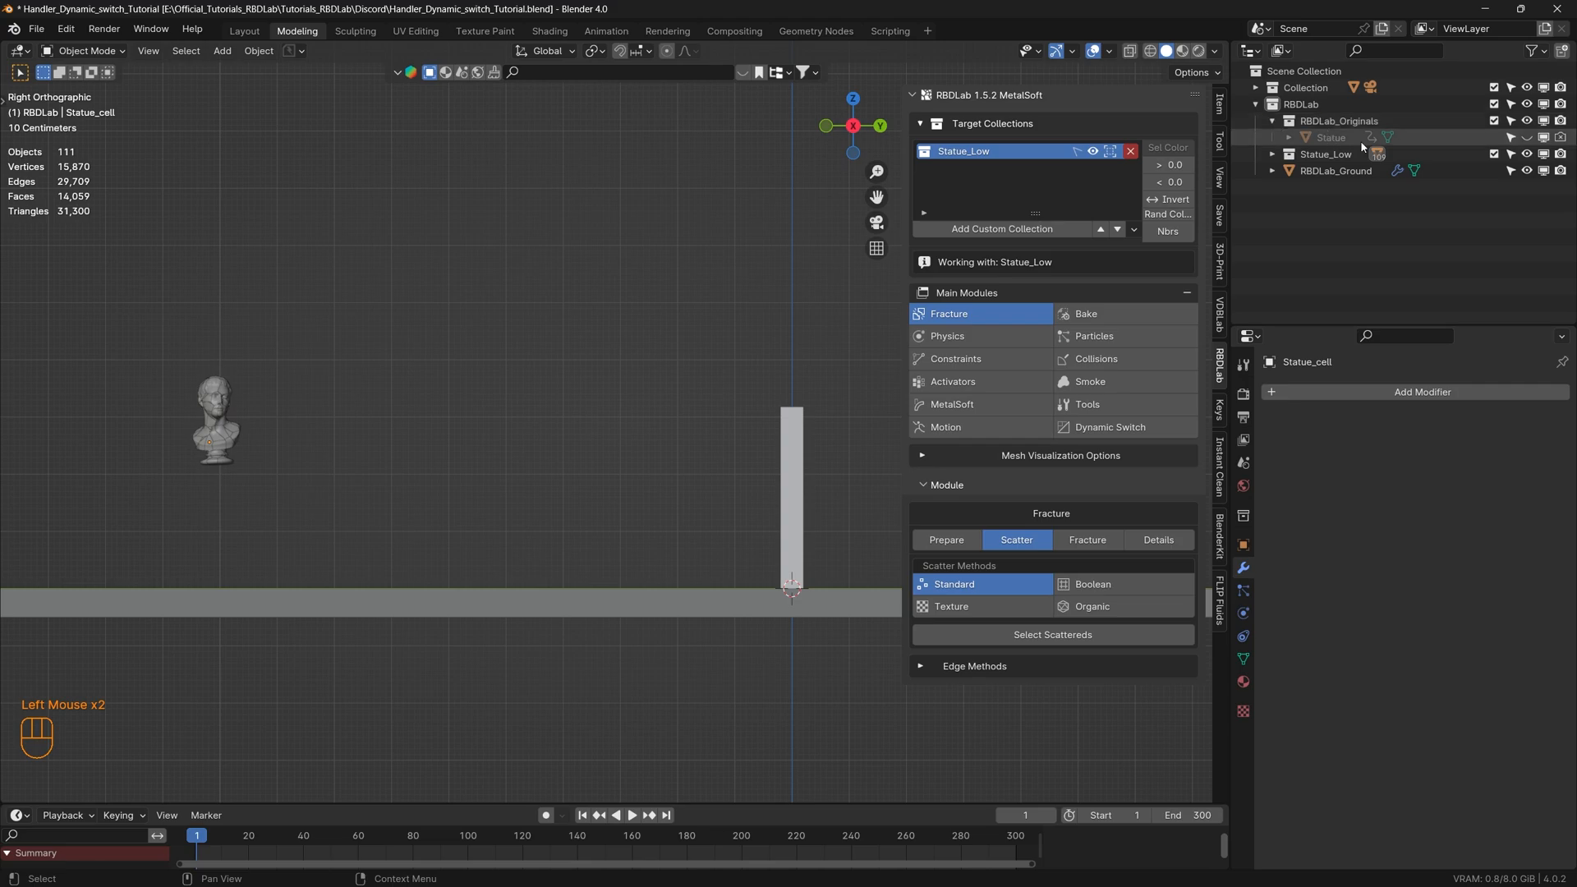
pyautogui.click(1526, 138)
pyautogui.click(1391, 137)
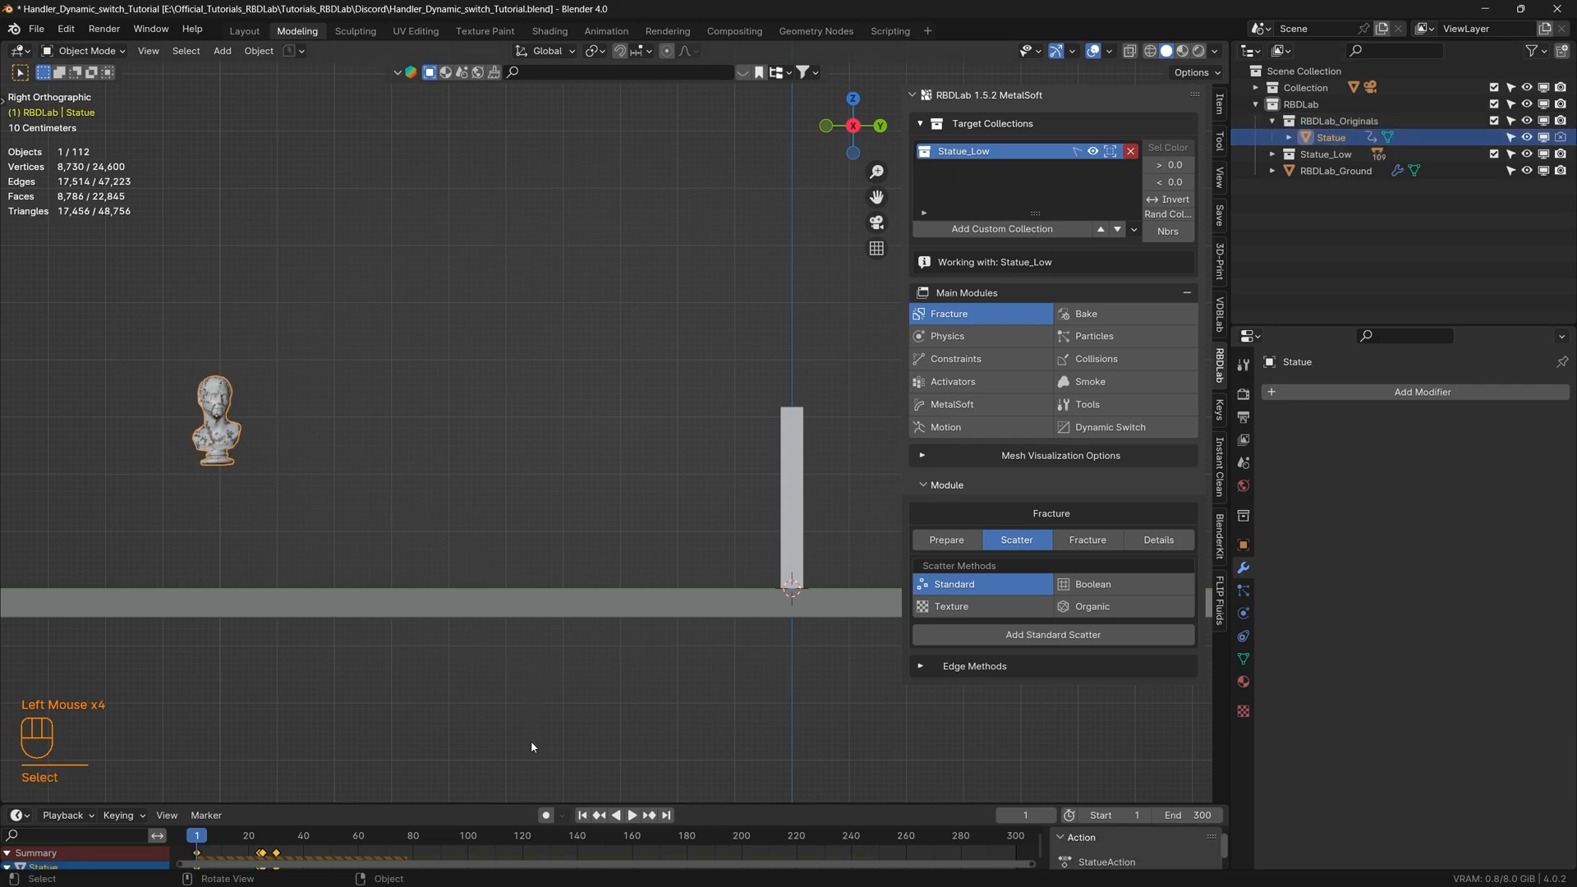
# - Play the original statue's flight, stop at frame 24 just before the wall, and save the file
pyautogui.press('space')
pyautogui.press('space')
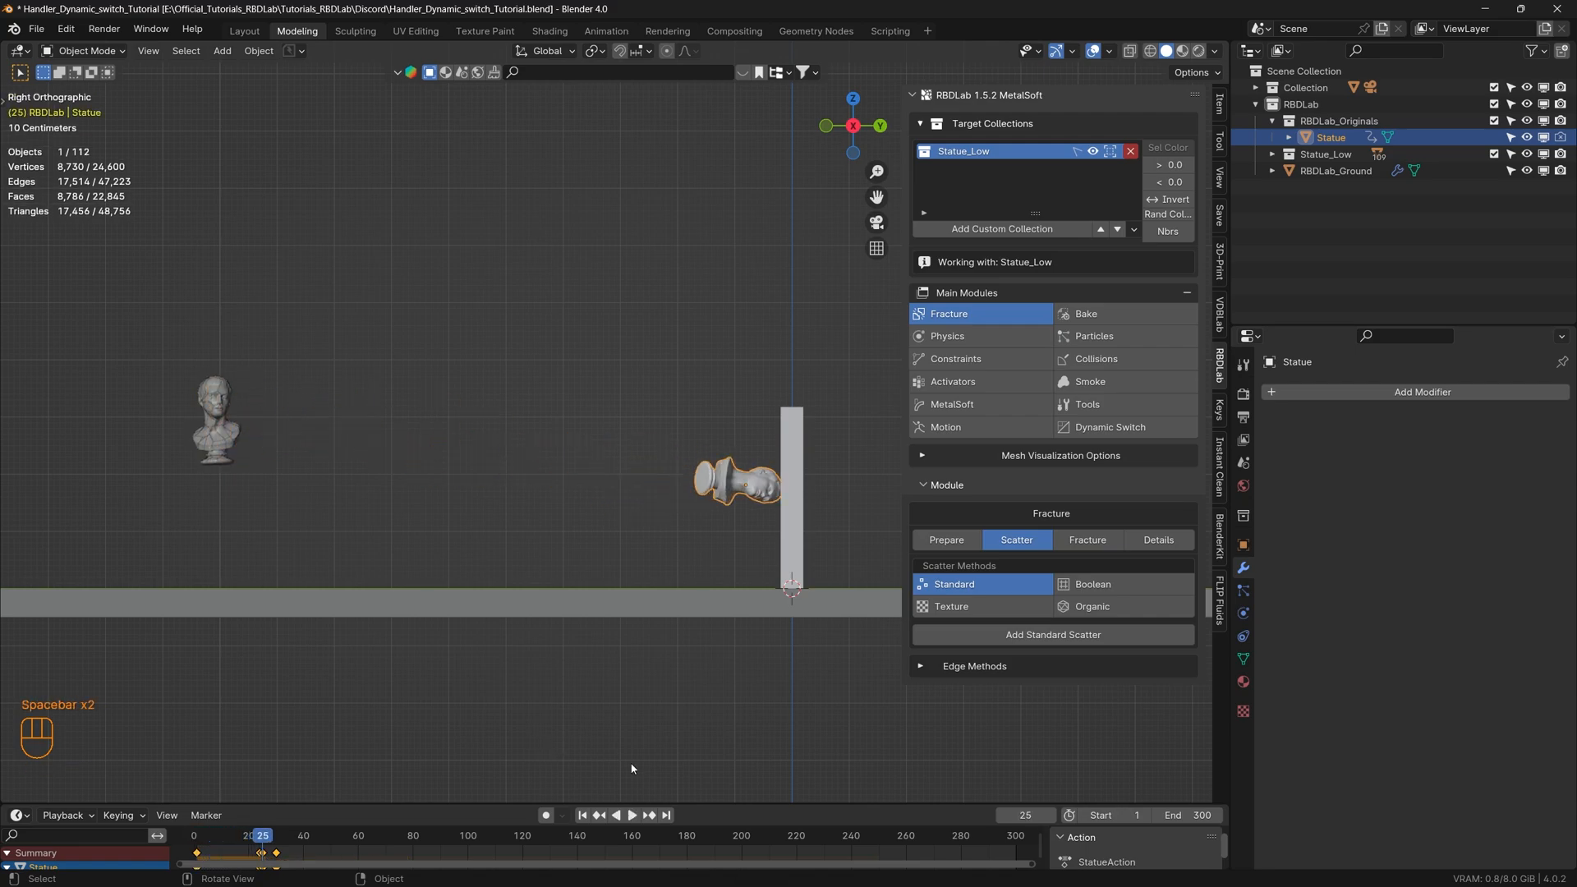
pyautogui.moveTo(264, 838); pyautogui.dragTo(261, 839)
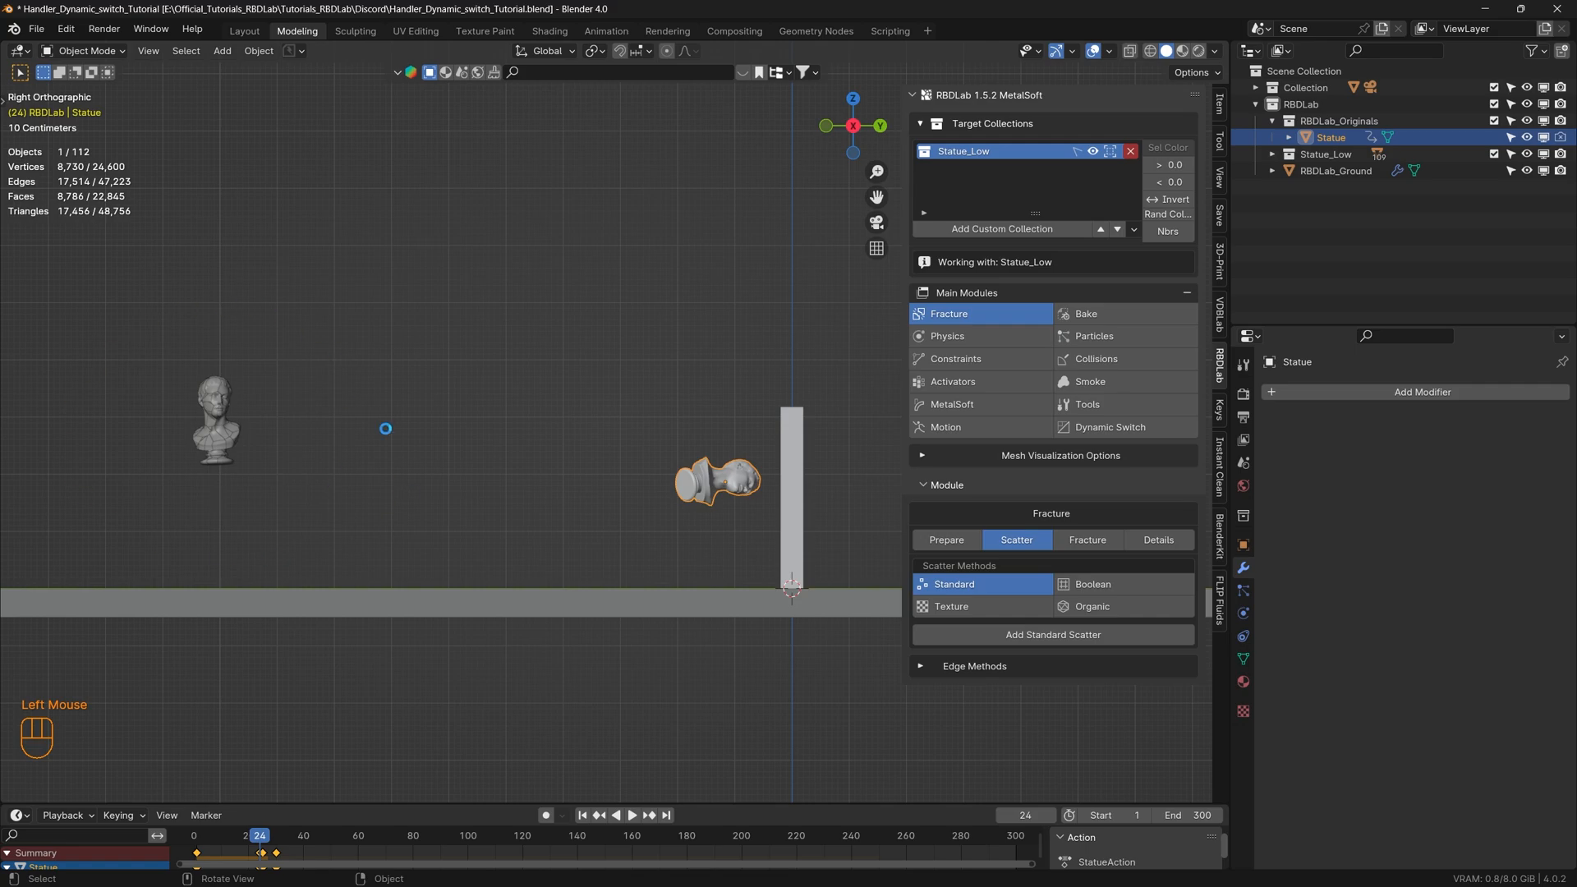
pyautogui.hotkey('ctrl', 's')
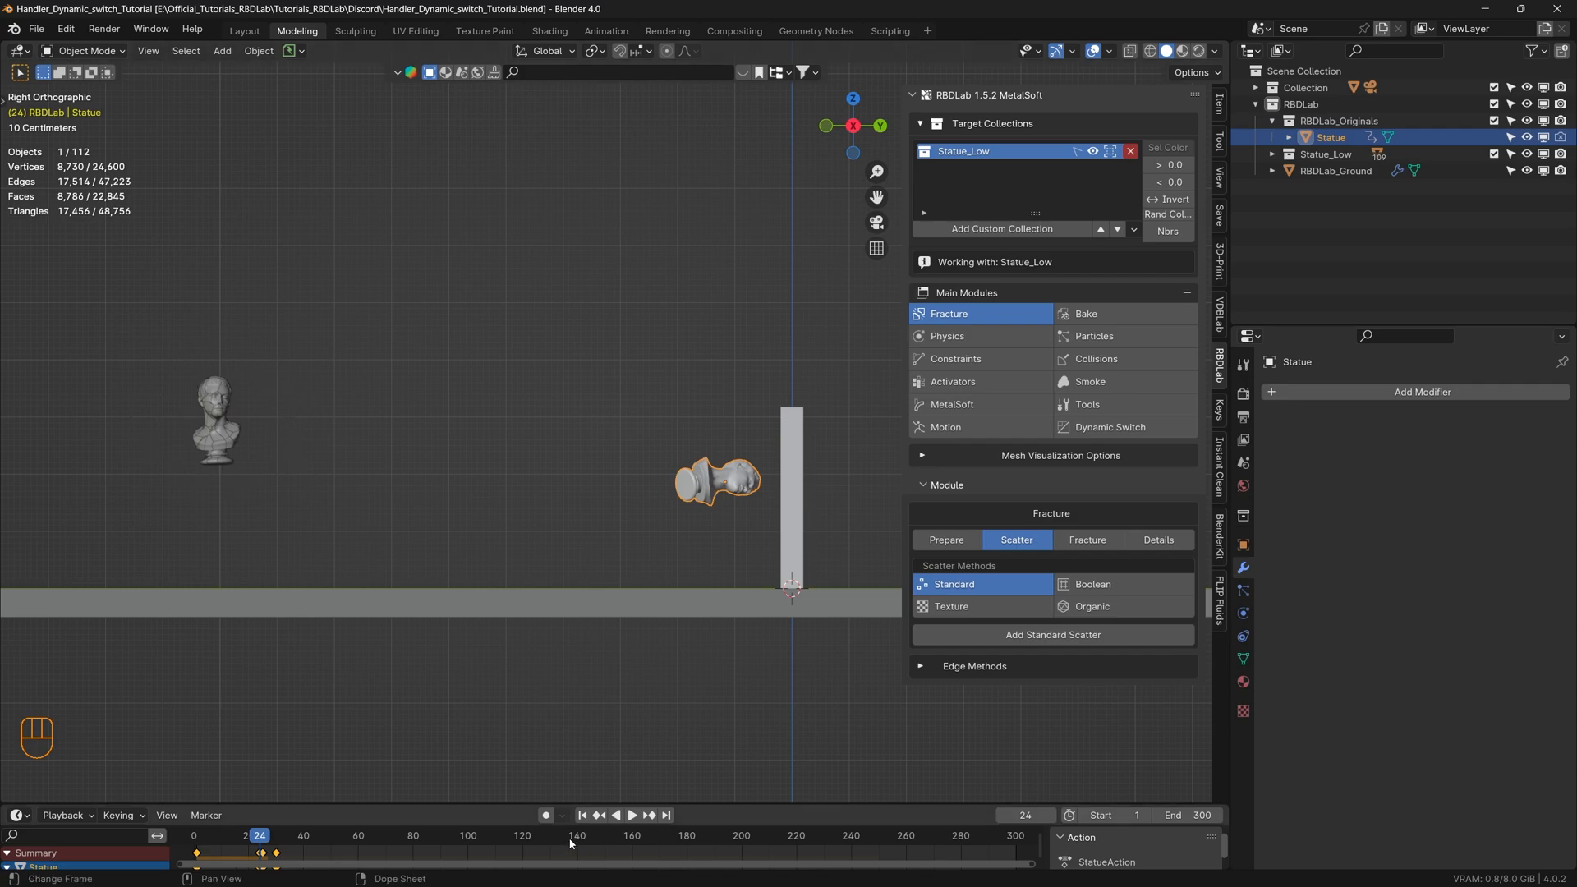
# - Rewind to frame 1 and set Statue as the original object for the Dynamic Parent in the Dynamic Switch module
pyautogui.click(582, 814)
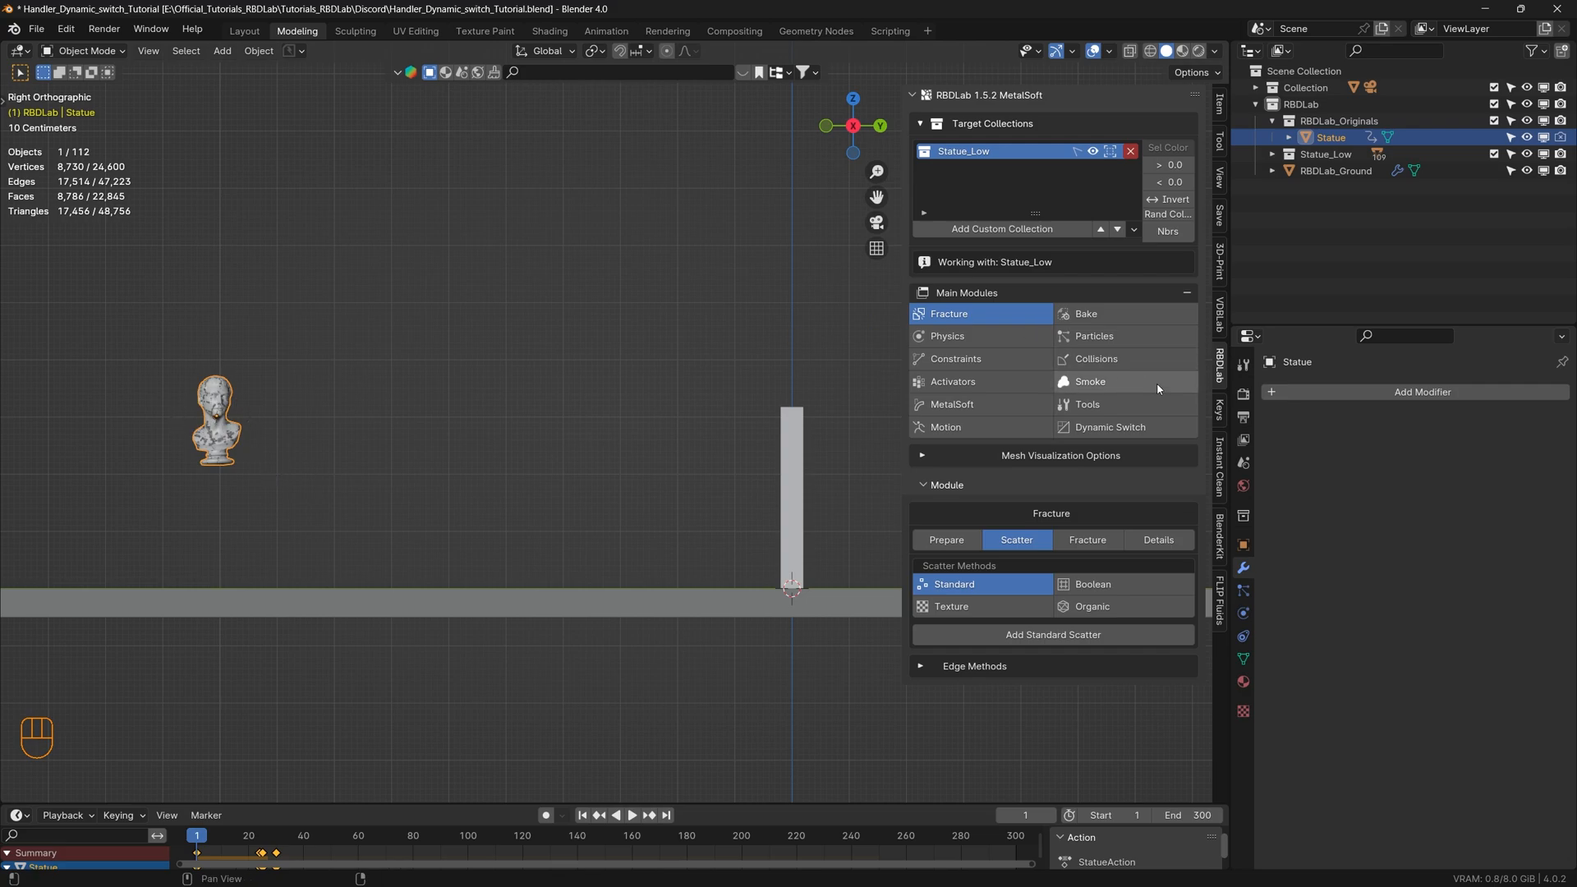
pyautogui.click(1115, 430)
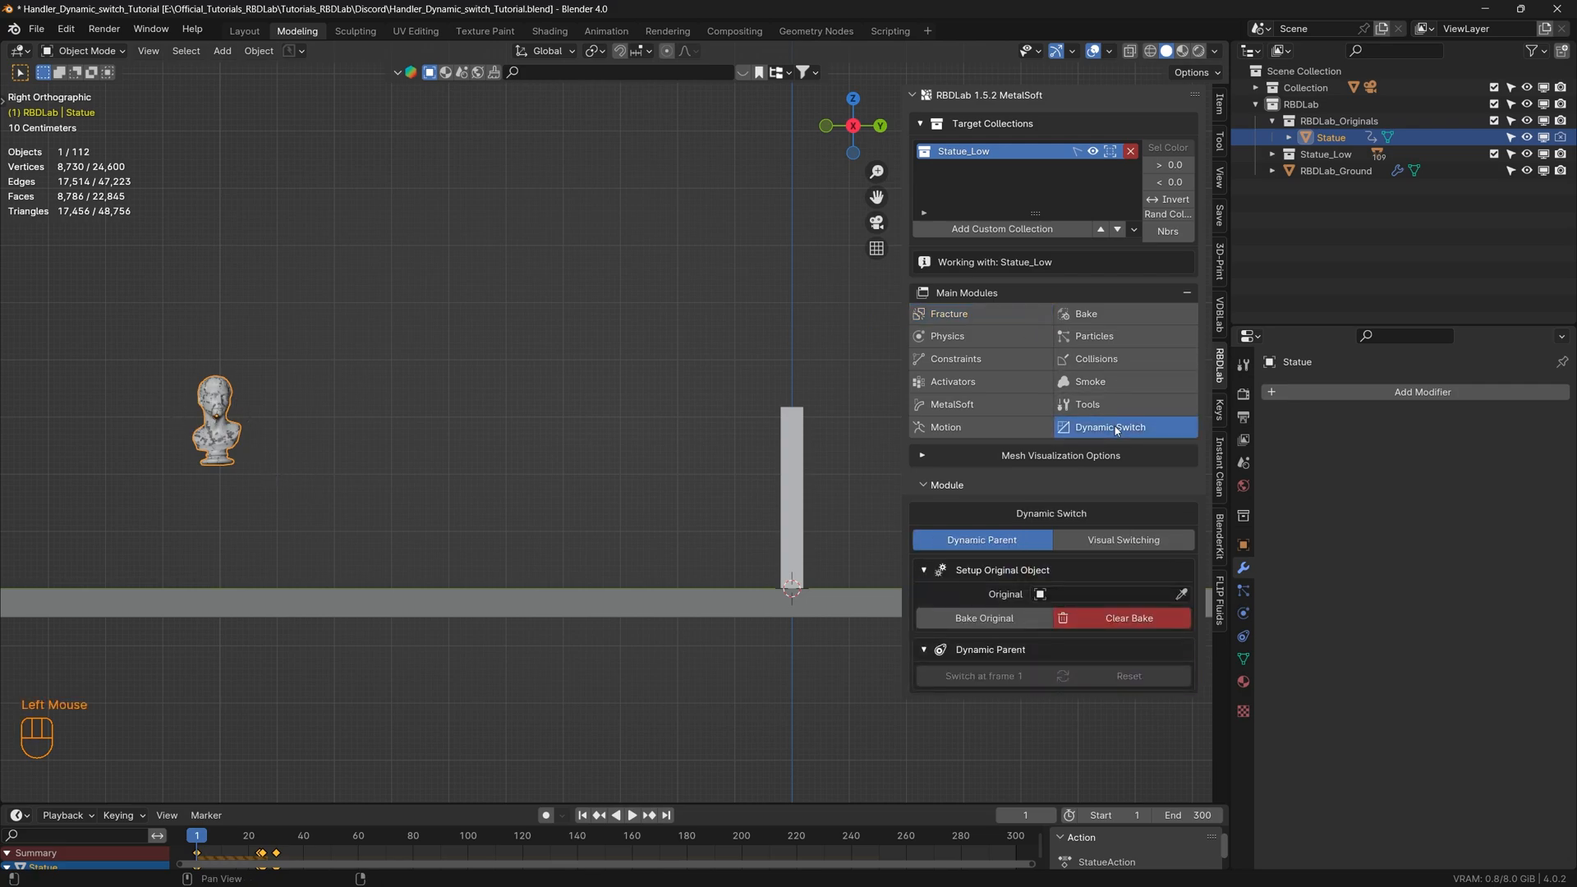
pyautogui.click(1096, 595)
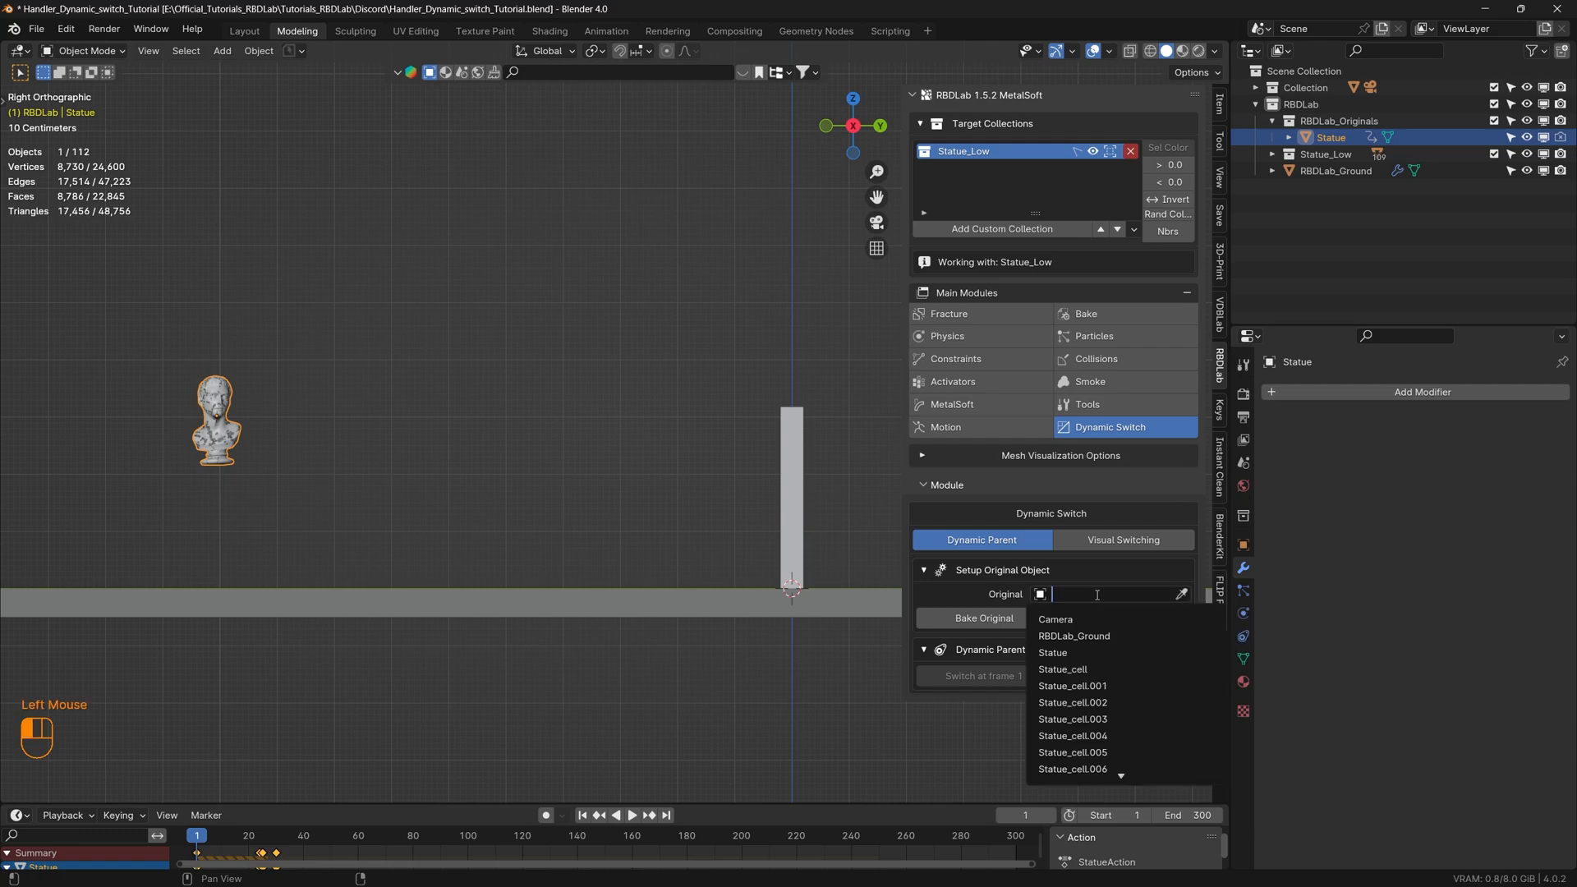
pyautogui.click(1084, 657)
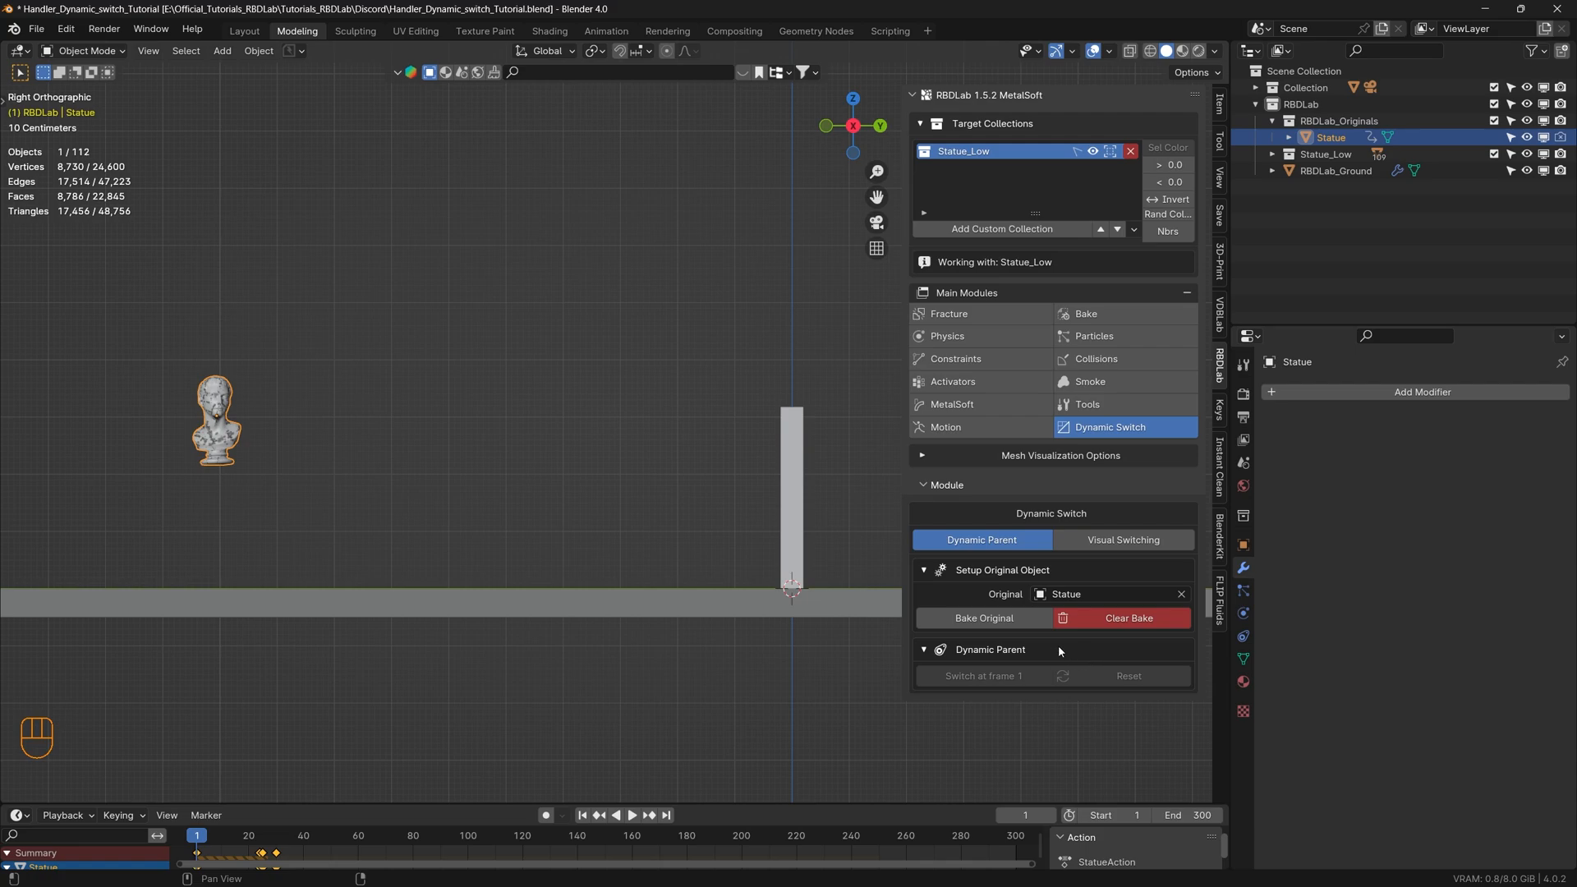
# - Bake the original statue's motion to keyframes with the end frame set to 100
pyautogui.click(977, 618)
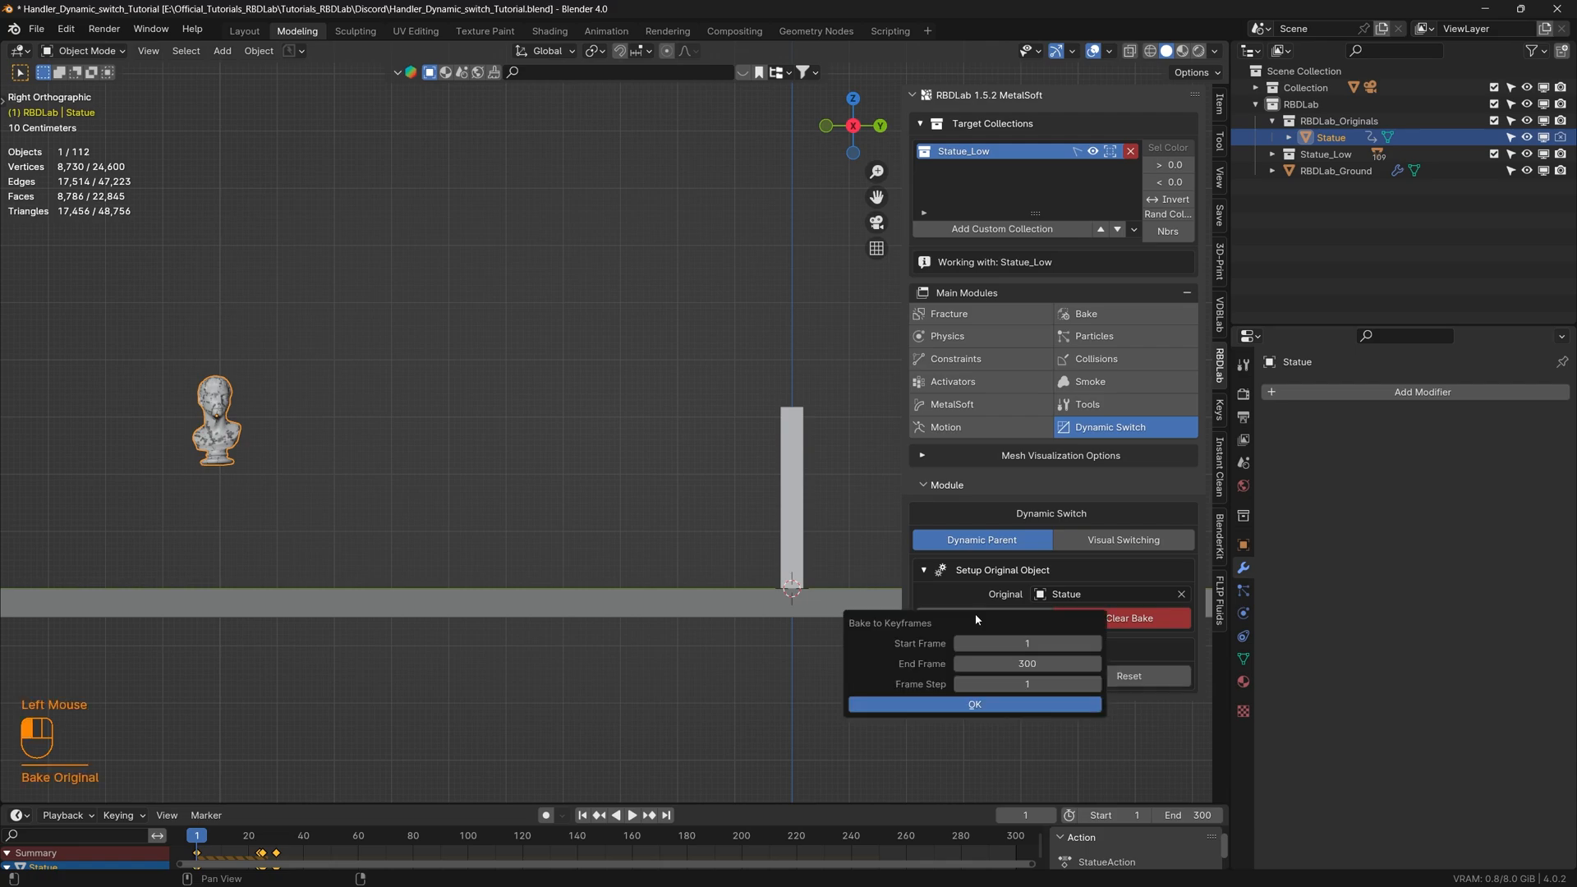
pyautogui.click(1026, 663)
pyautogui.write('100')
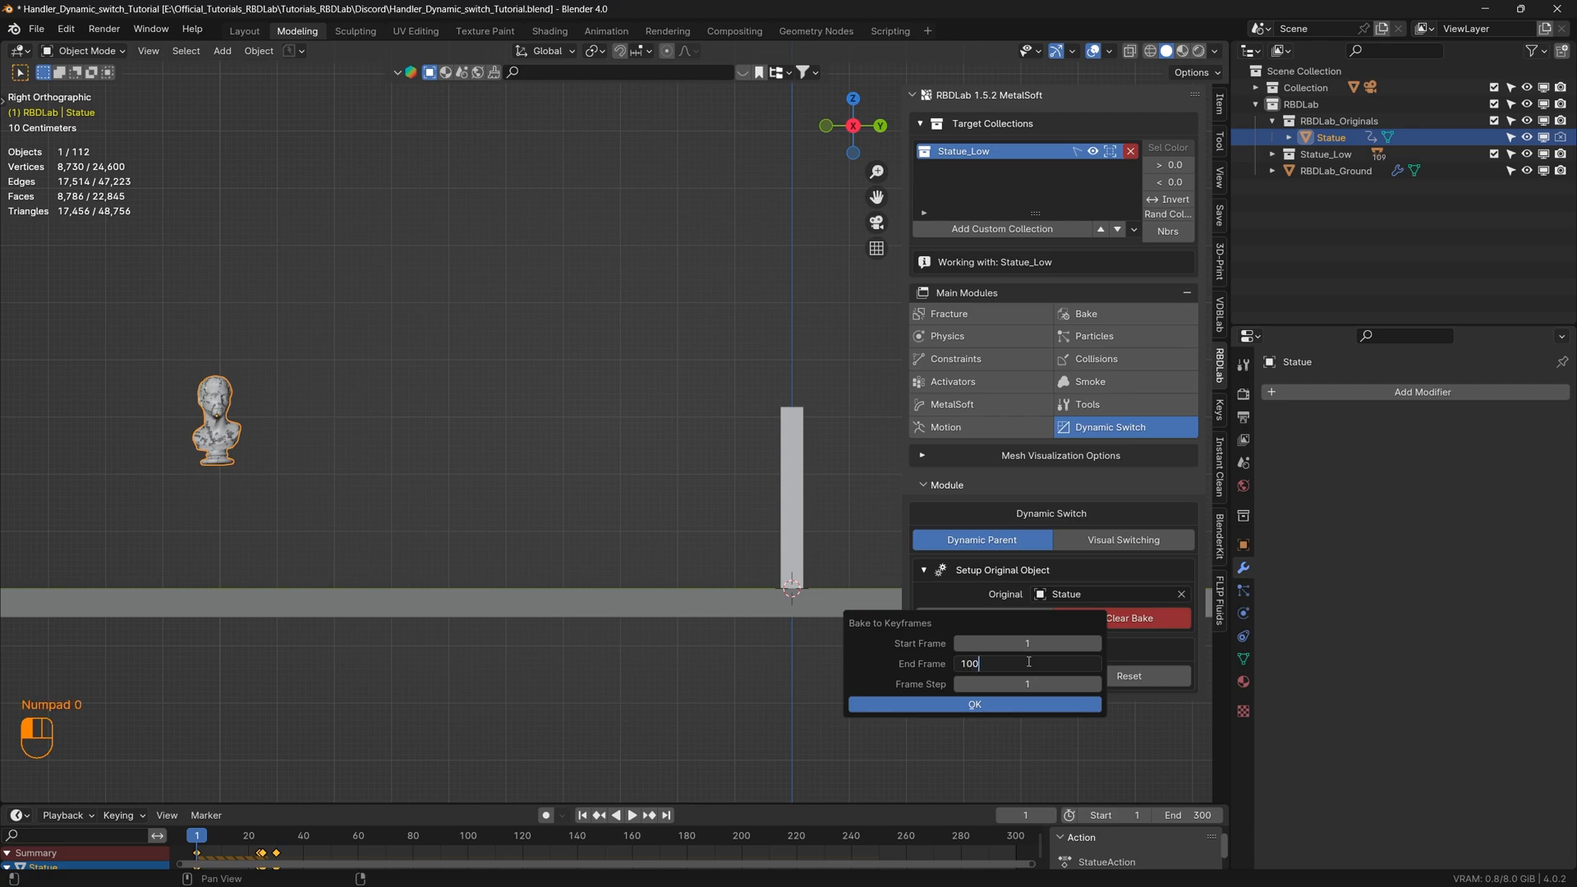
pyautogui.press('Return')
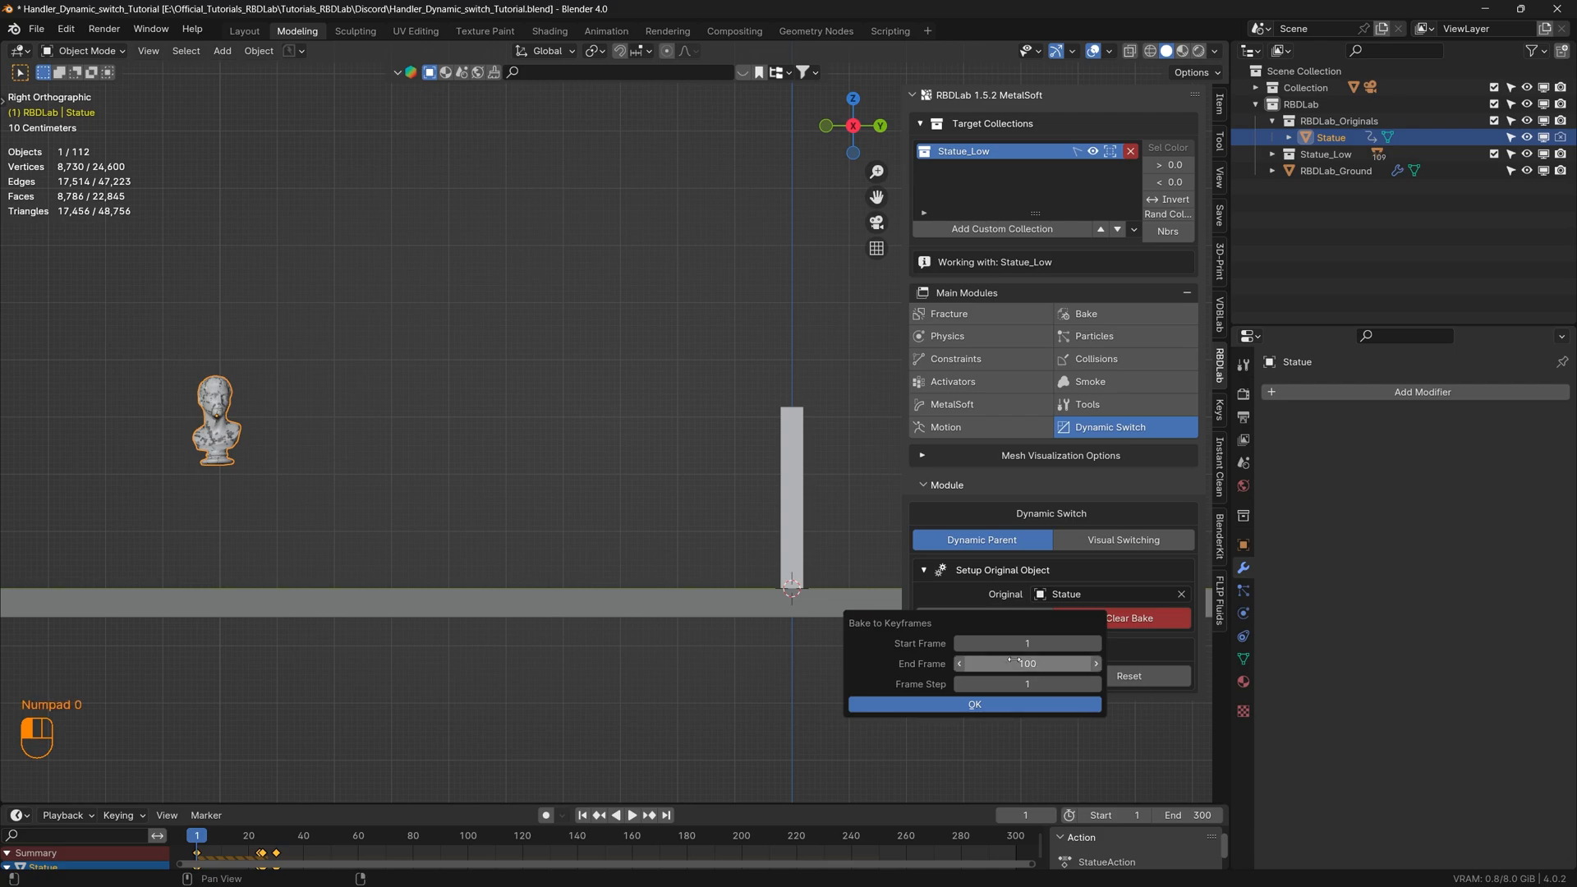
pyautogui.click(972, 707)
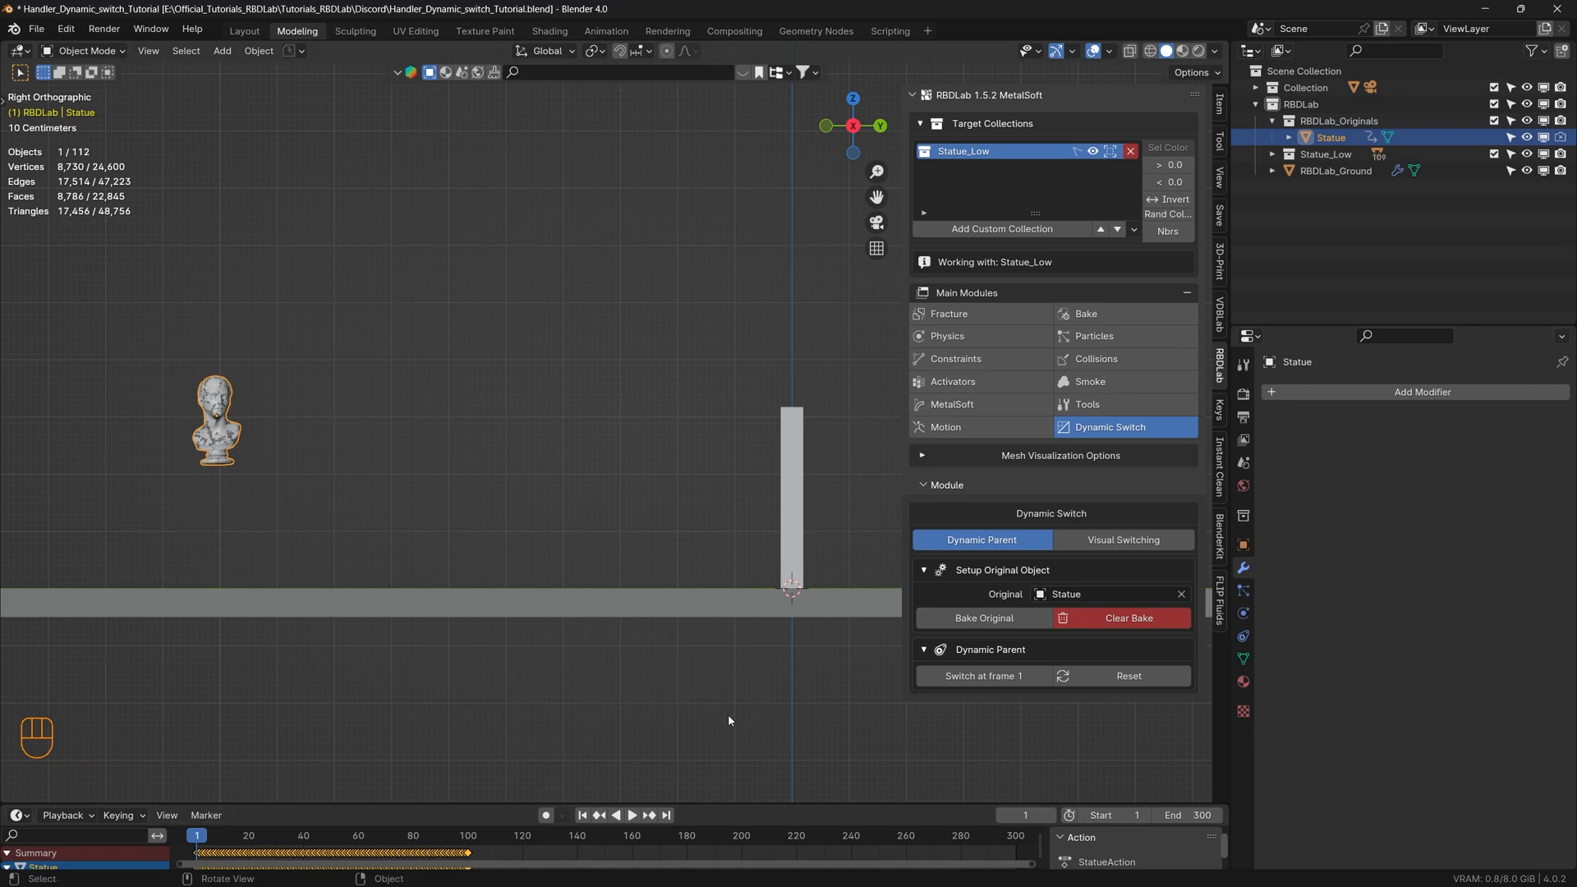
# - Apply the Dynamic Parent switch from the original statue to its fractured chunks at frame 24
pyautogui.moveTo(198, 846); pyautogui.dragTo(260, 850)
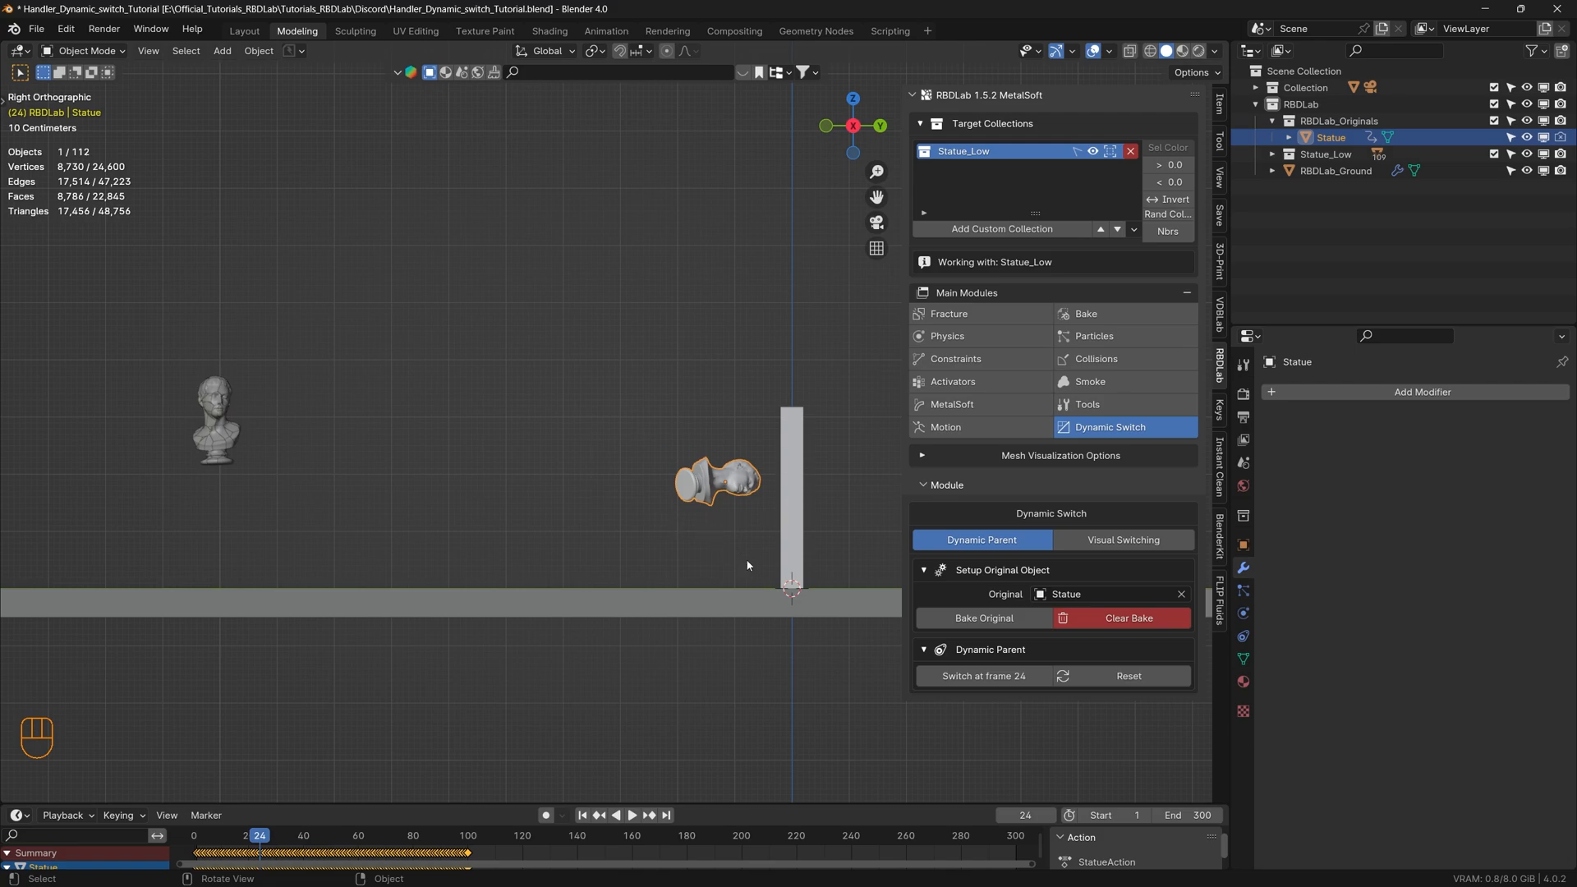
pyautogui.click(994, 675)
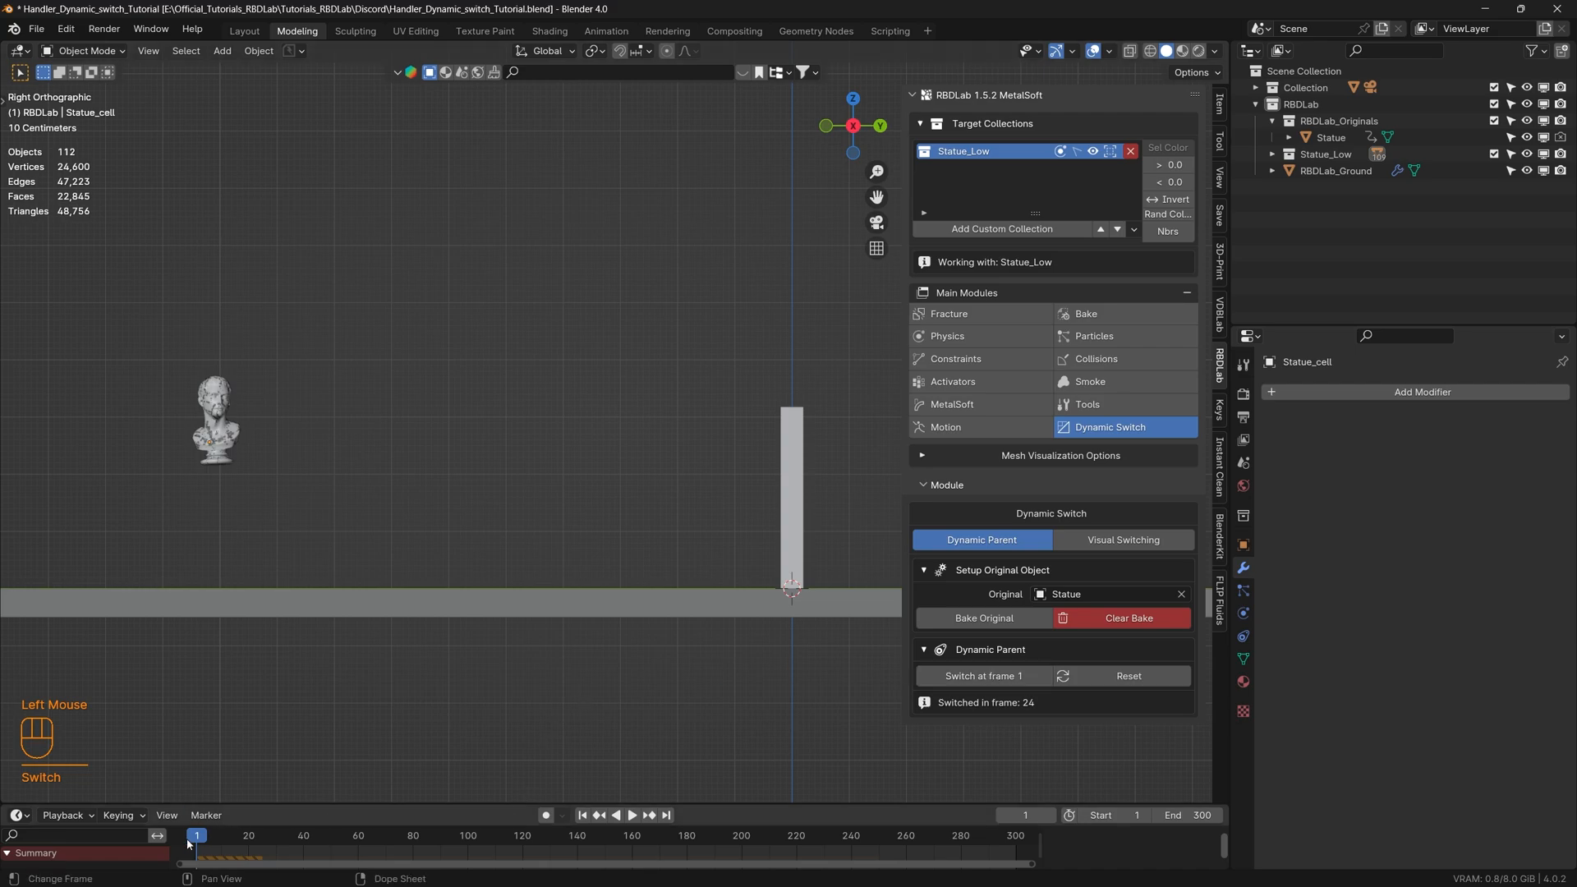
# - Scrub up to the switch frame and replay the simulation from the start to check how the chunks break against the wall
pyautogui.moveTo(200, 835); pyautogui.dragTo(262, 840)
pyautogui.press('space')
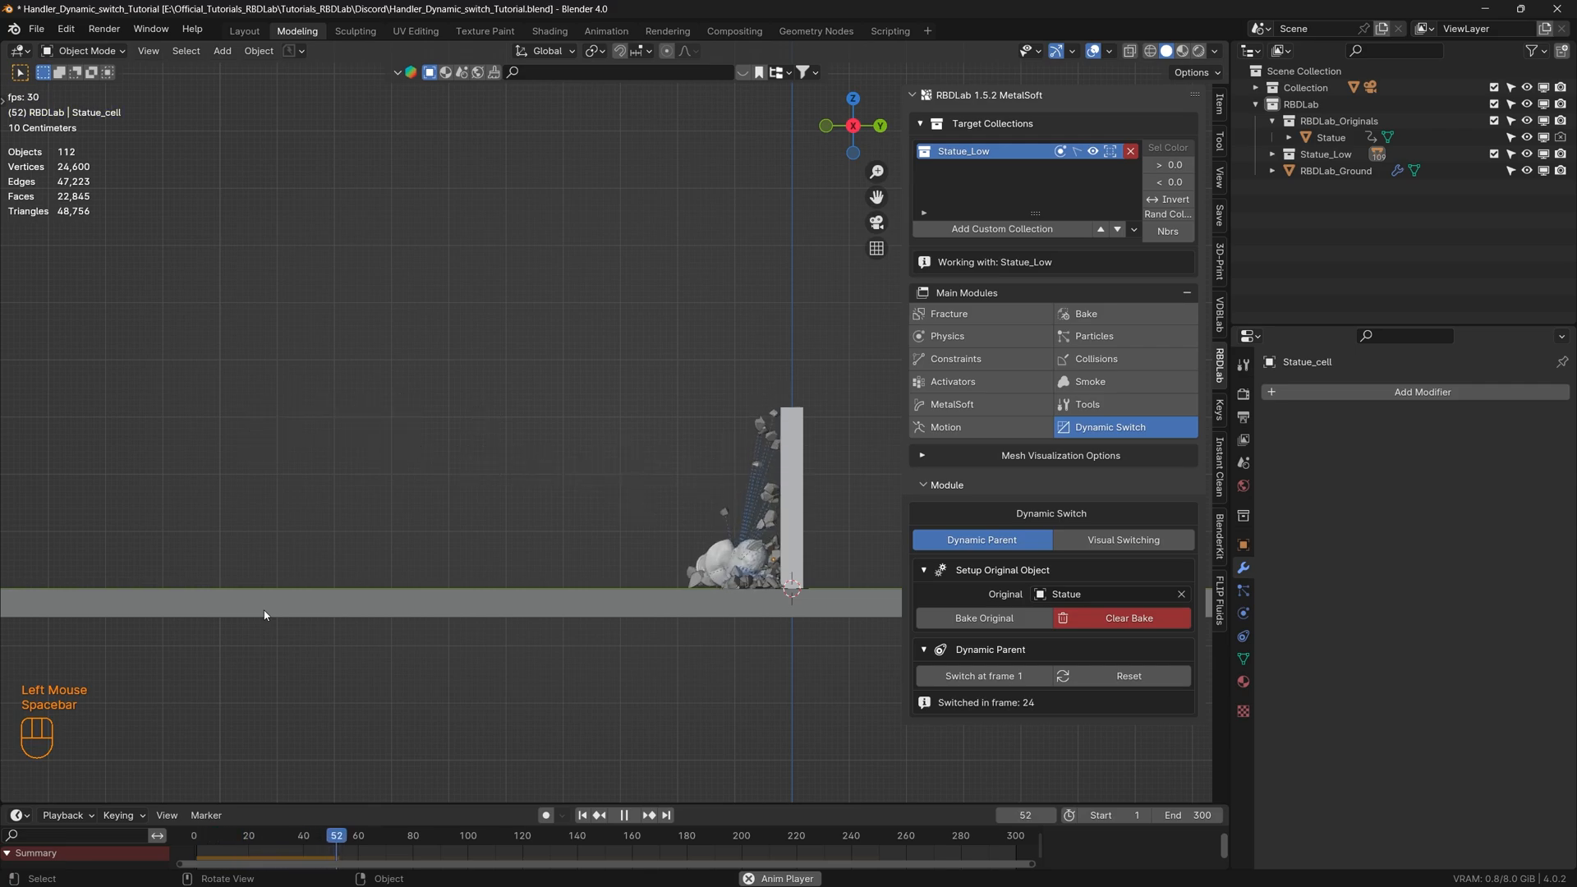
pyautogui.press('space')
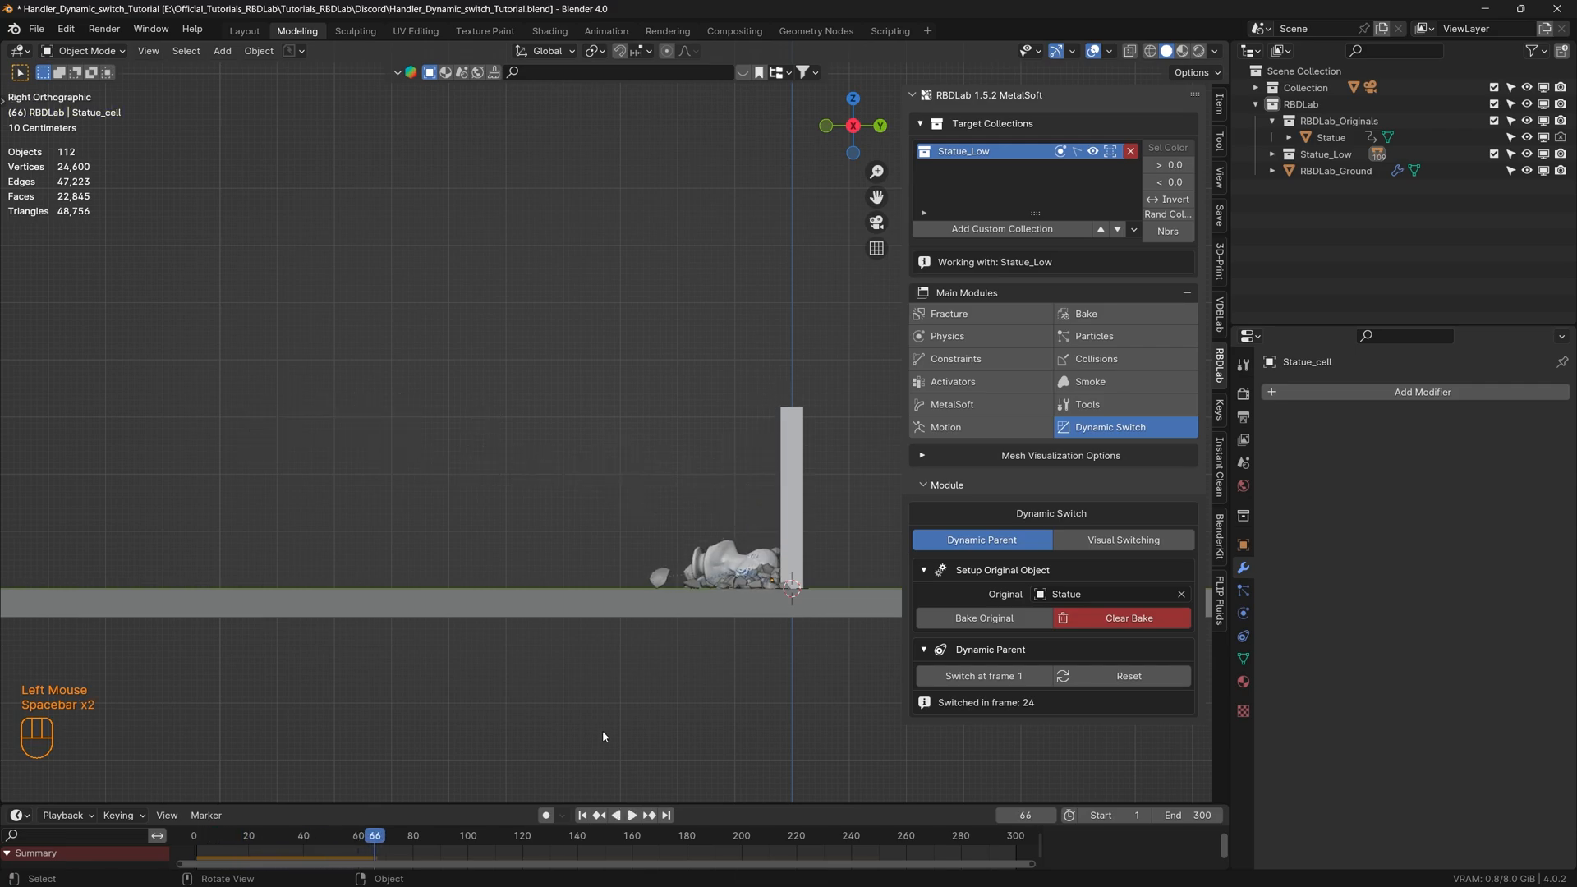
pyautogui.click(582, 816)
pyautogui.press('space')
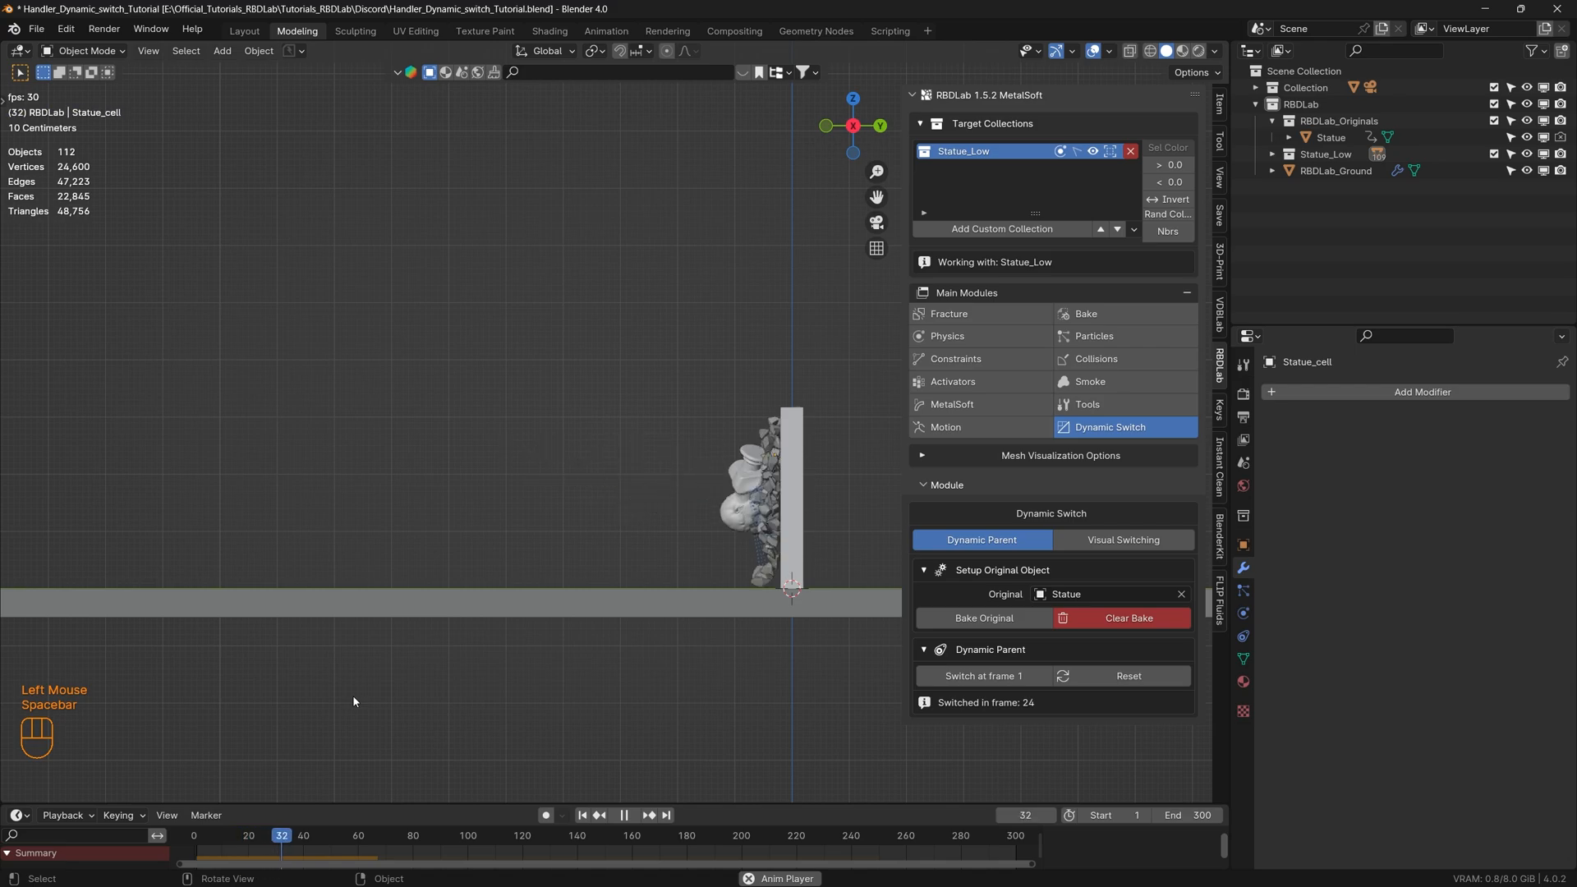
pyautogui.press('space')
pyautogui.click(582, 815)
pyautogui.press('space')
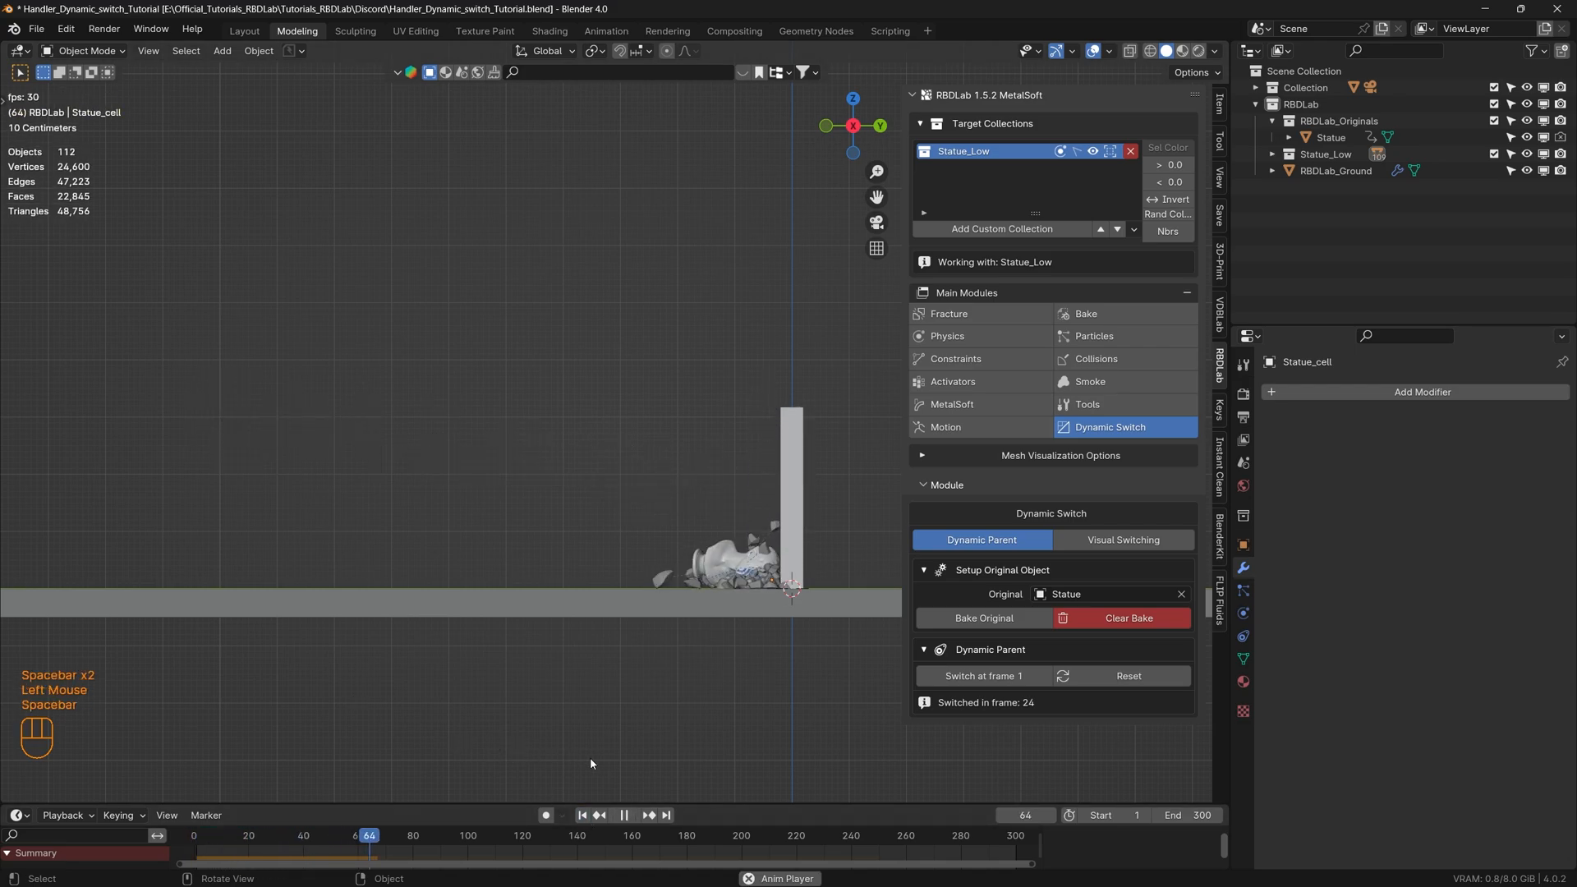
# - Stop playback and create a Visual Switching frame switch at frame 24 that toggles visibility between the original statue and its fractured chunks
pyautogui.press('space')
pyautogui.click(582, 815)
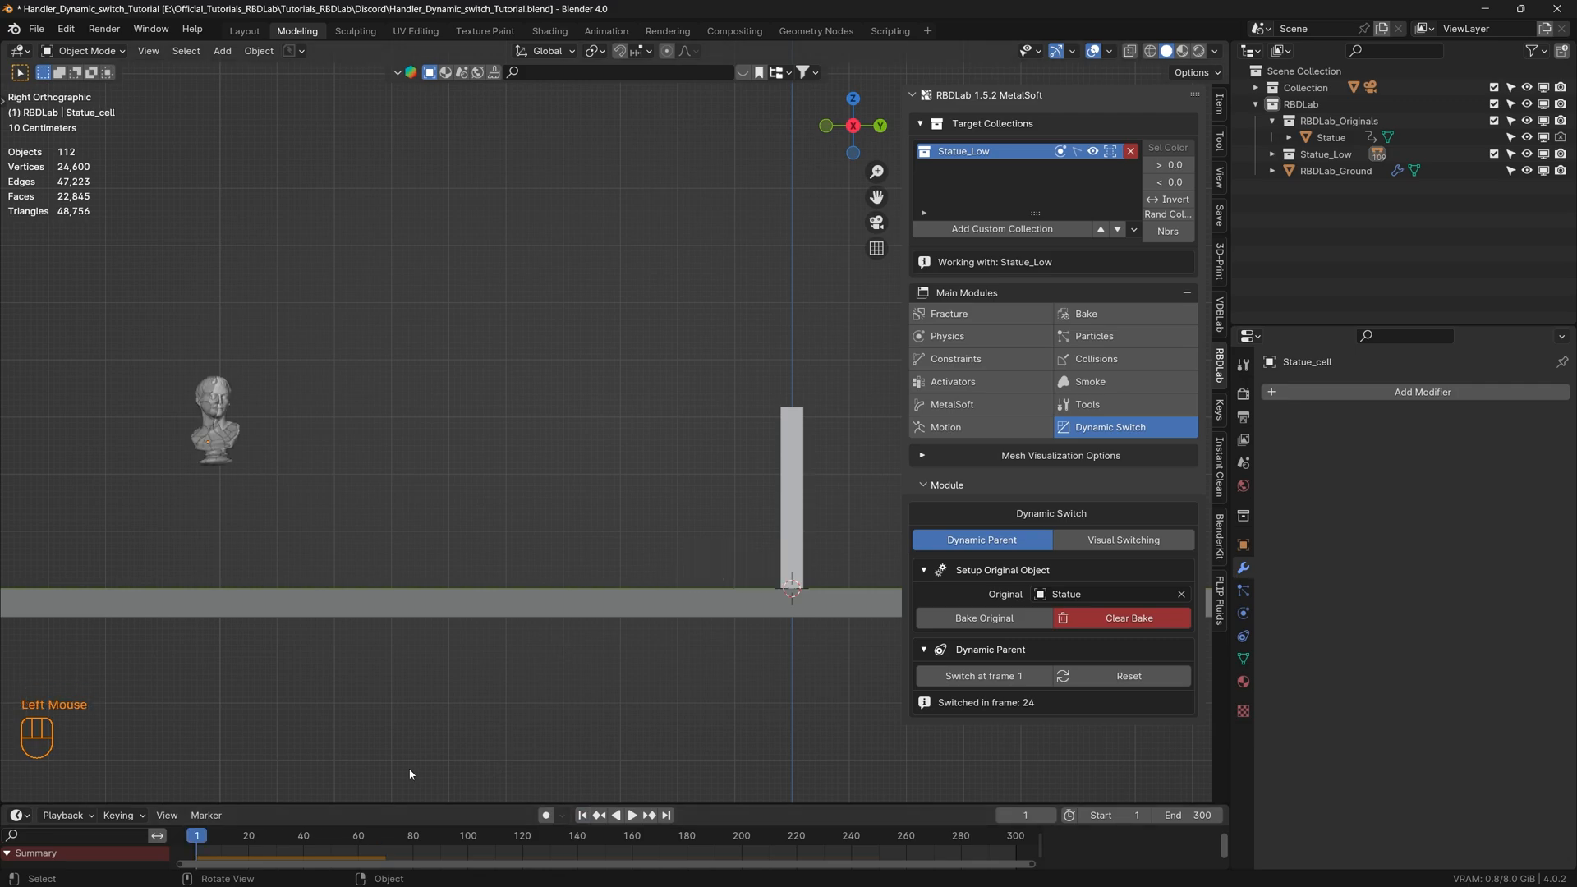
pyautogui.moveTo(200, 841); pyautogui.dragTo(260, 850)
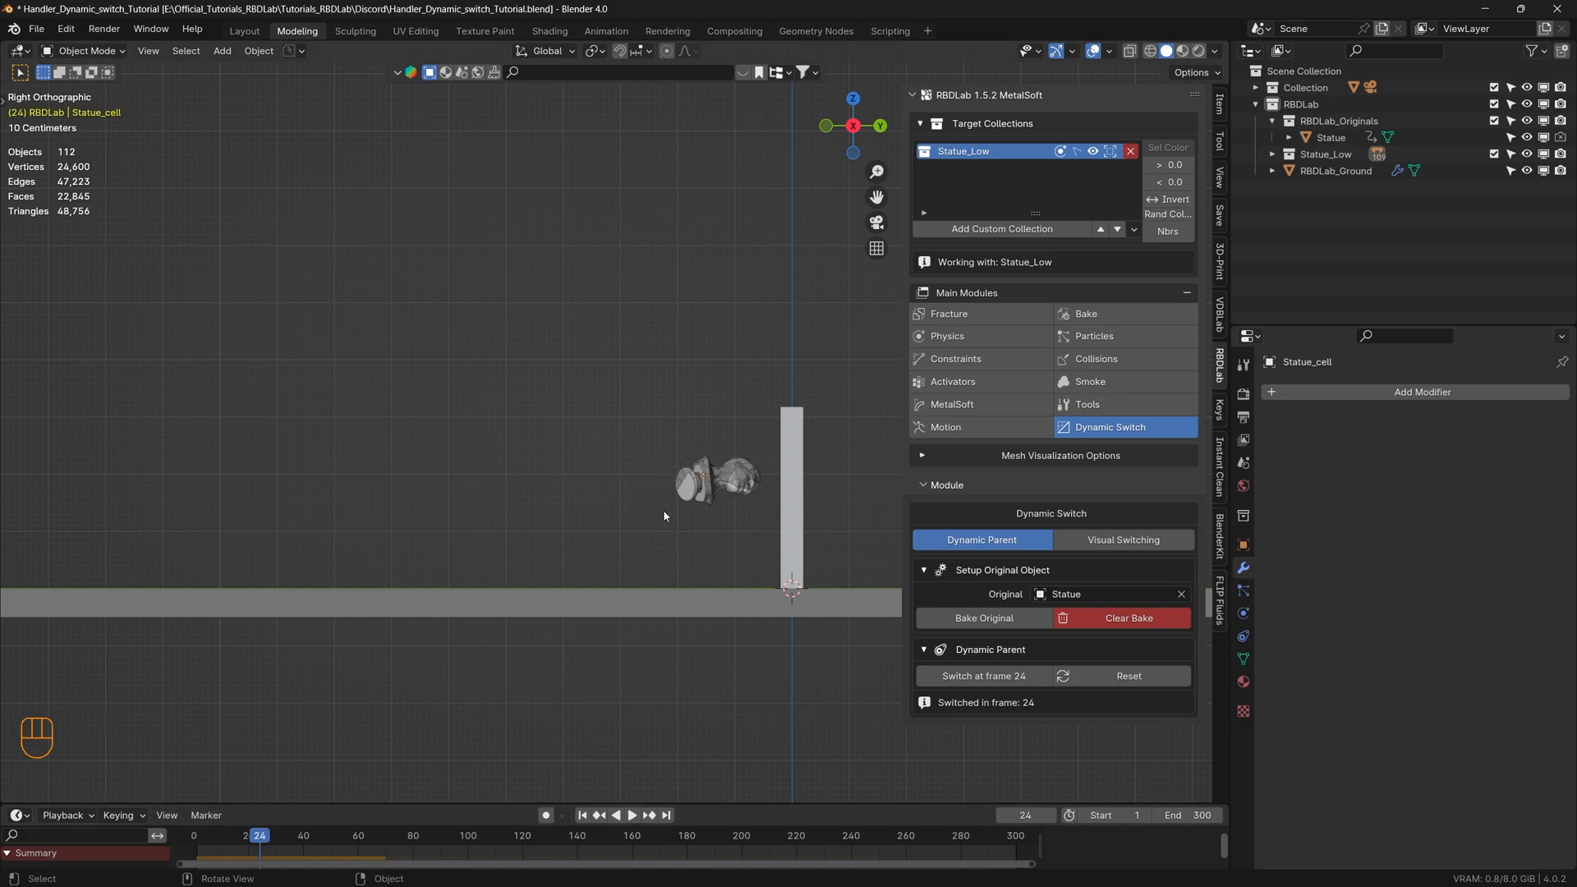
pyautogui.click(1129, 541)
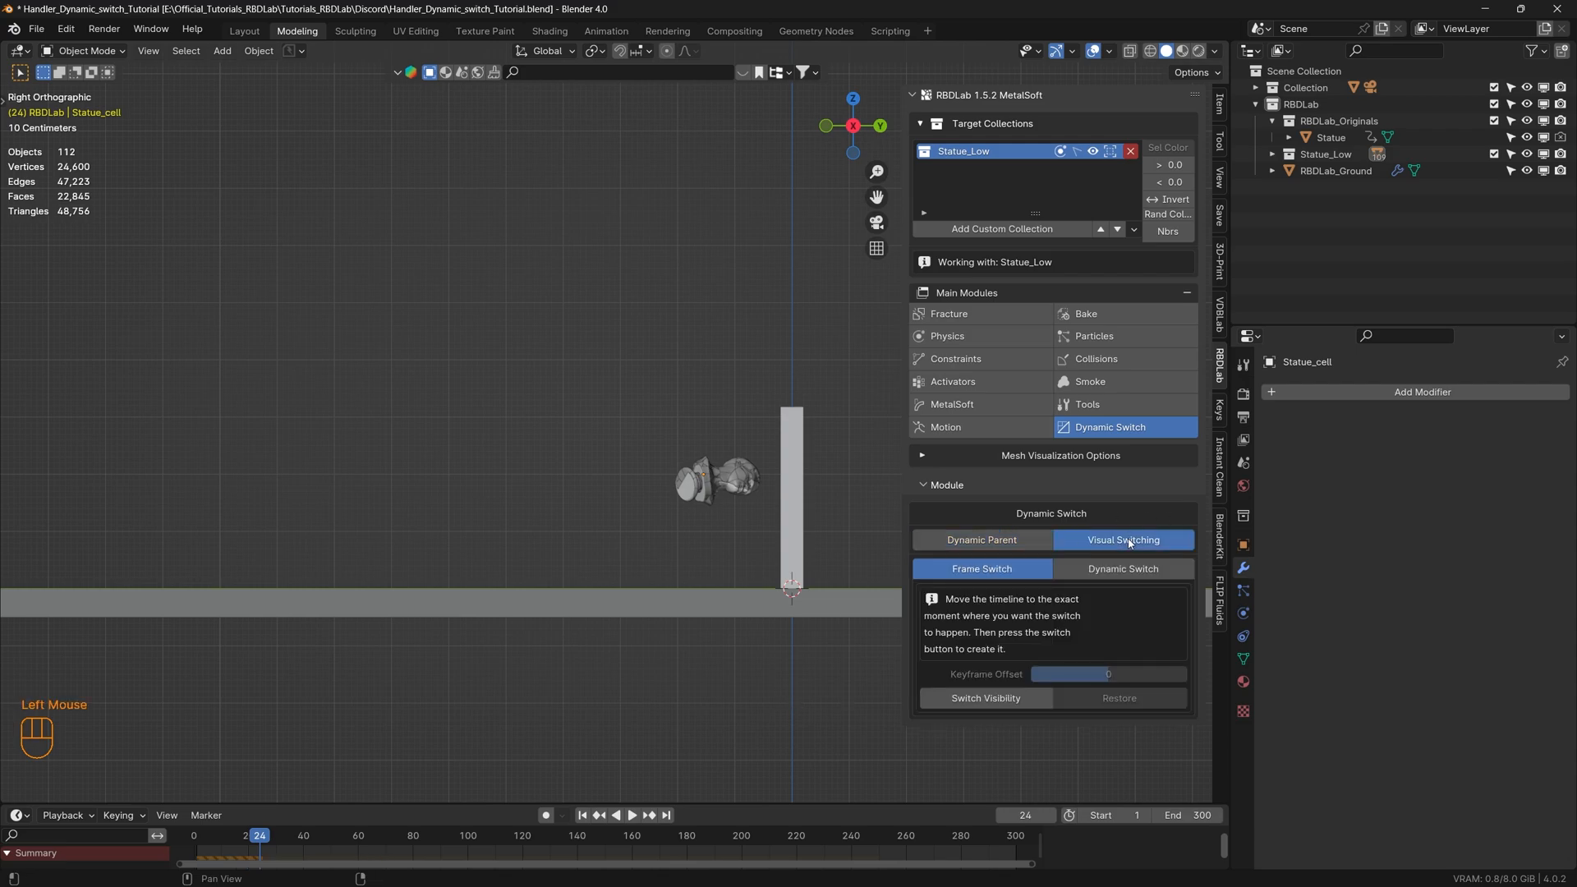
pyautogui.click(987, 698)
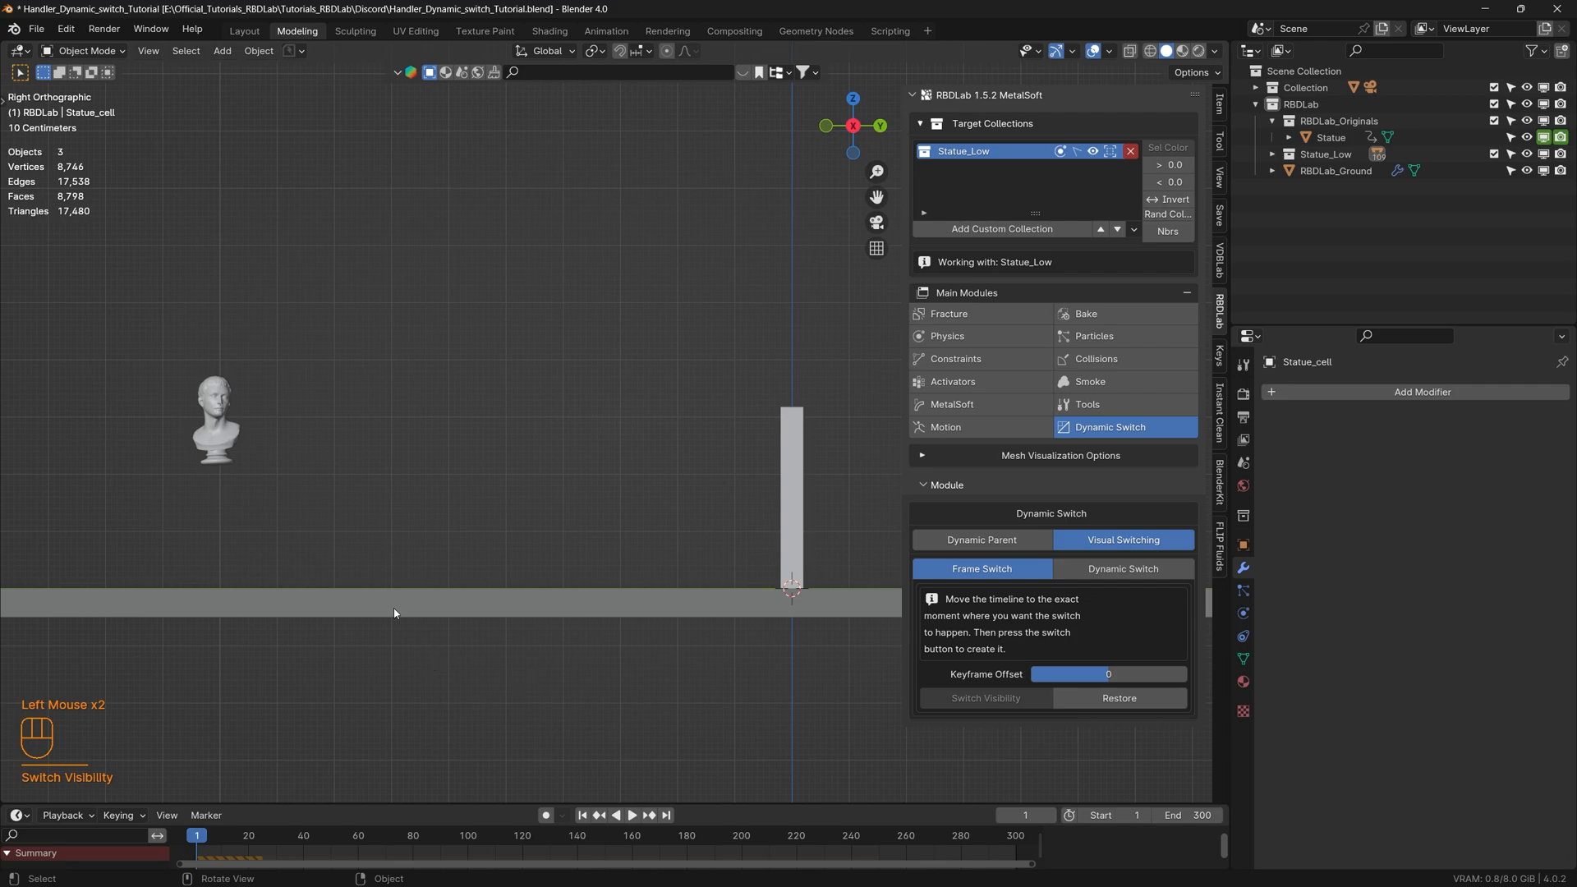
# - Scrub the timeline and replay the simulation from the start to check the visibility switch and the statue's impact on the wall, then rewind to frame 1
pyautogui.moveTo(197, 840); pyautogui.dragTo(343, 847)
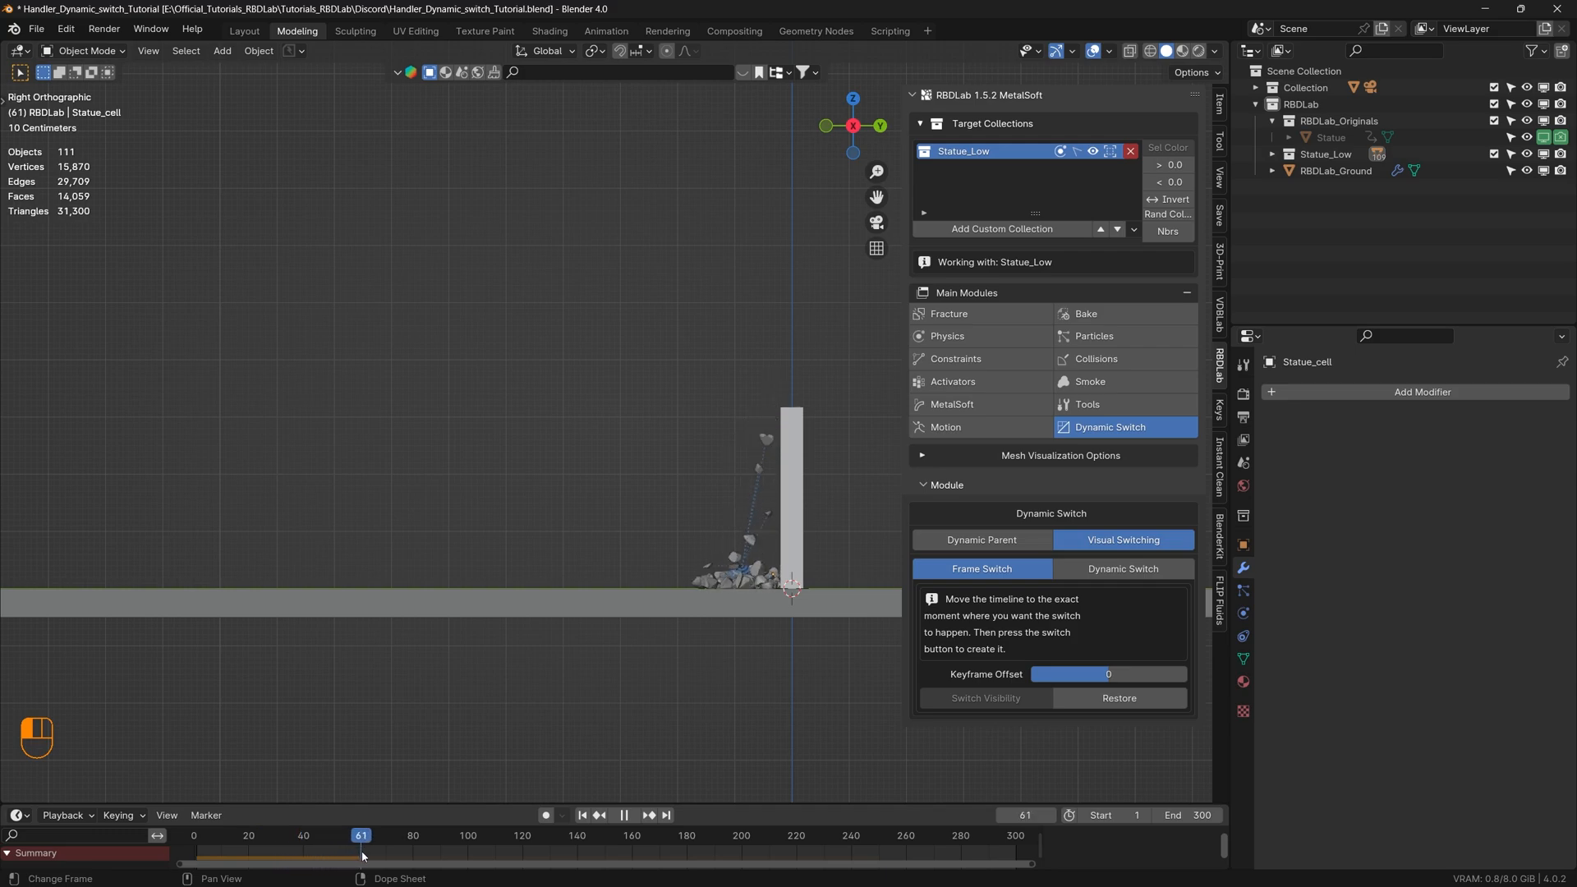
pyautogui.click(339, 718)
pyautogui.press('space')
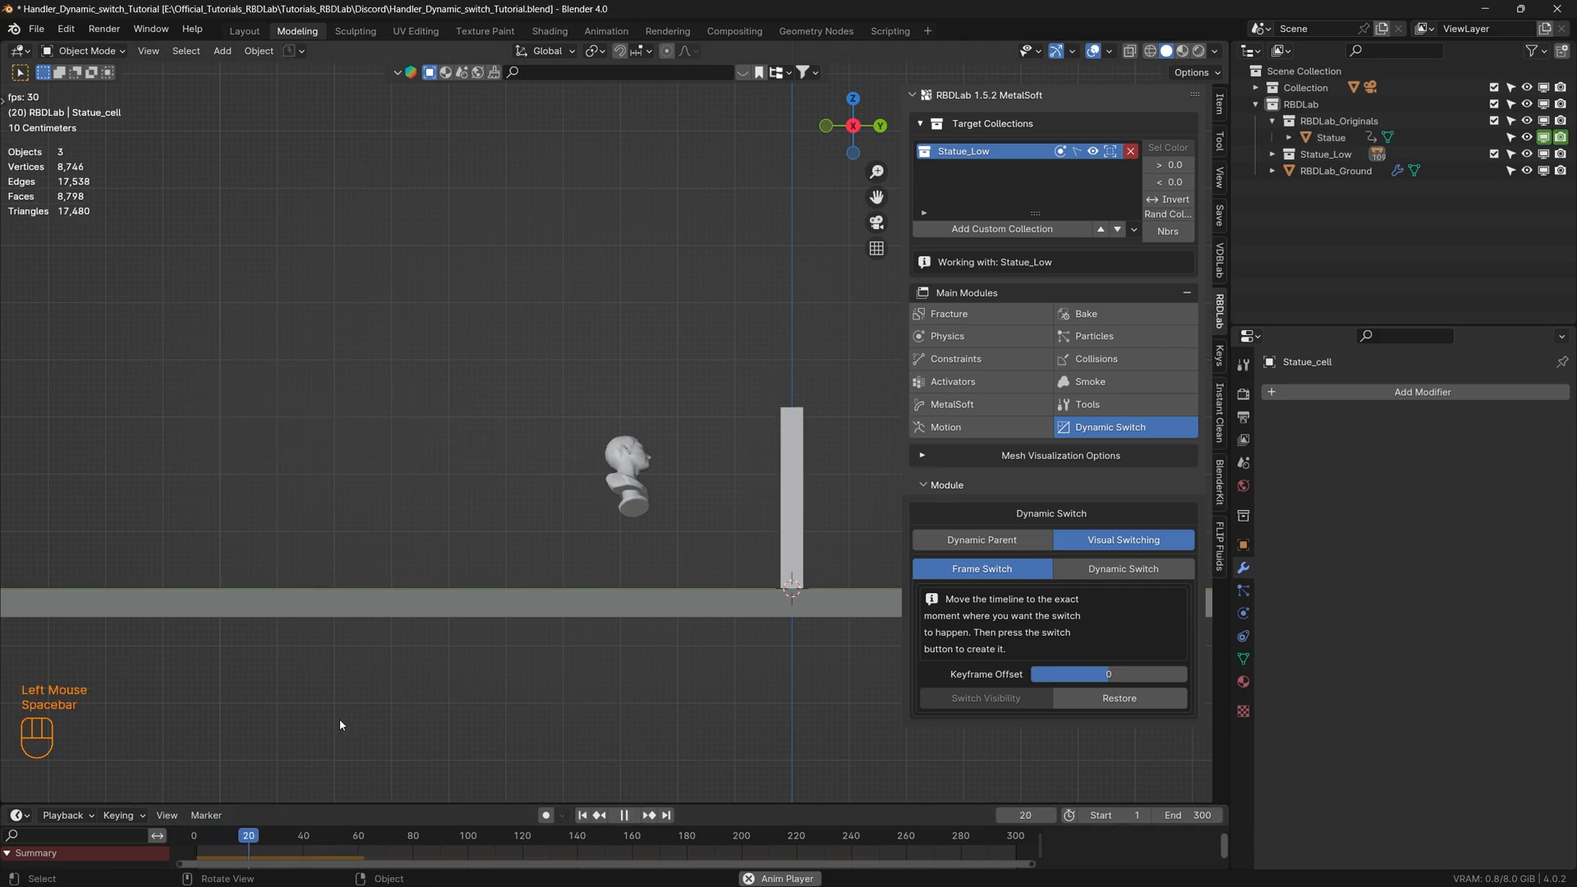
pyautogui.press('space')
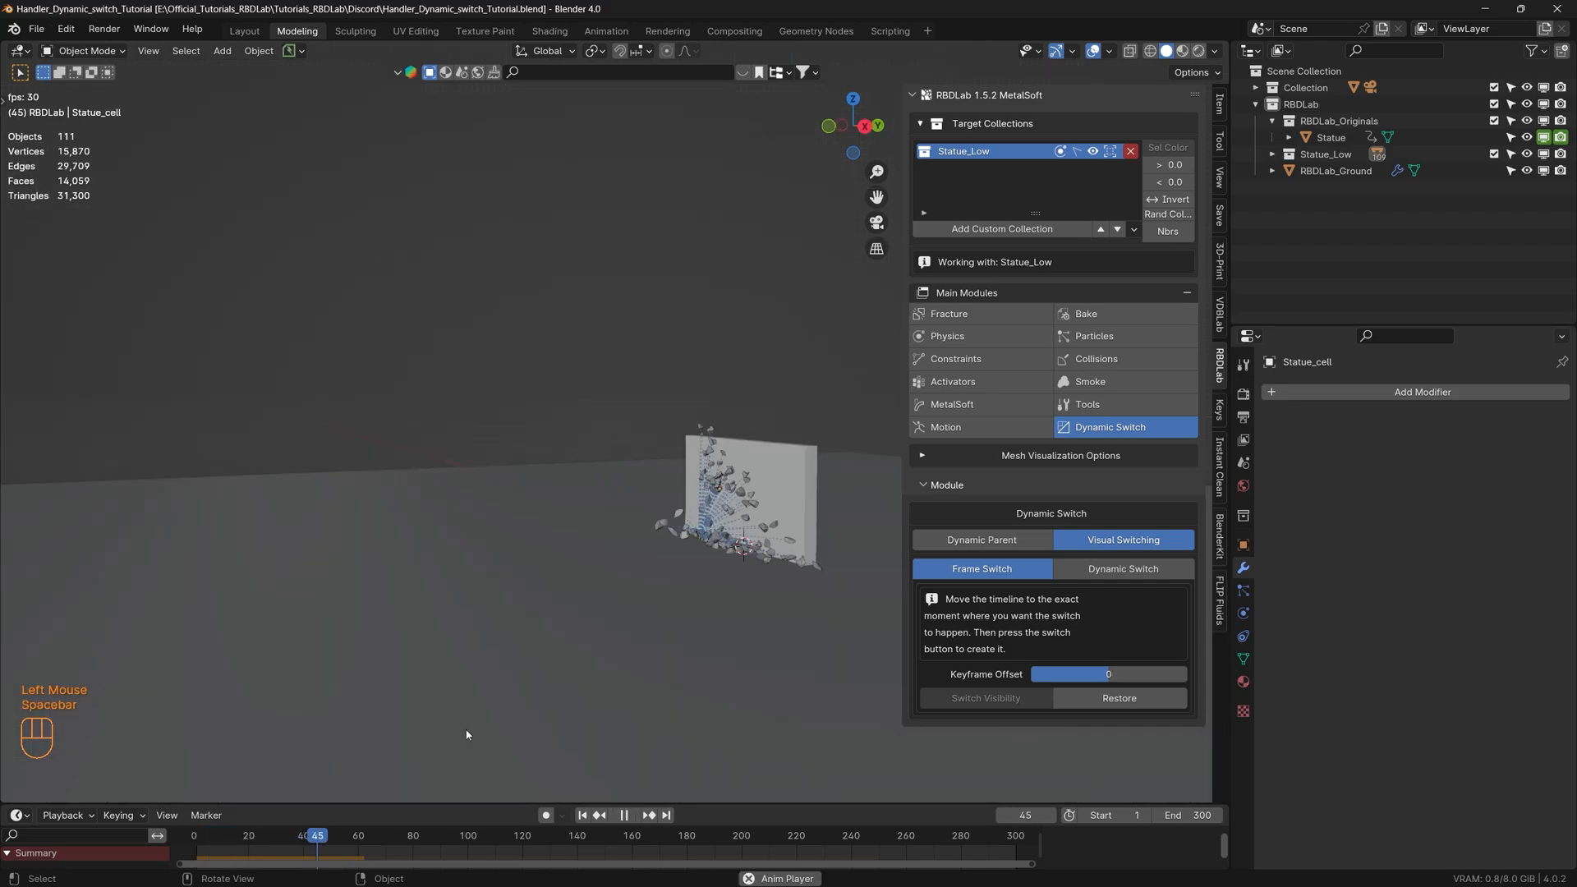
pyautogui.press('space')
pyautogui.click(582, 816)
pyautogui.press('space')
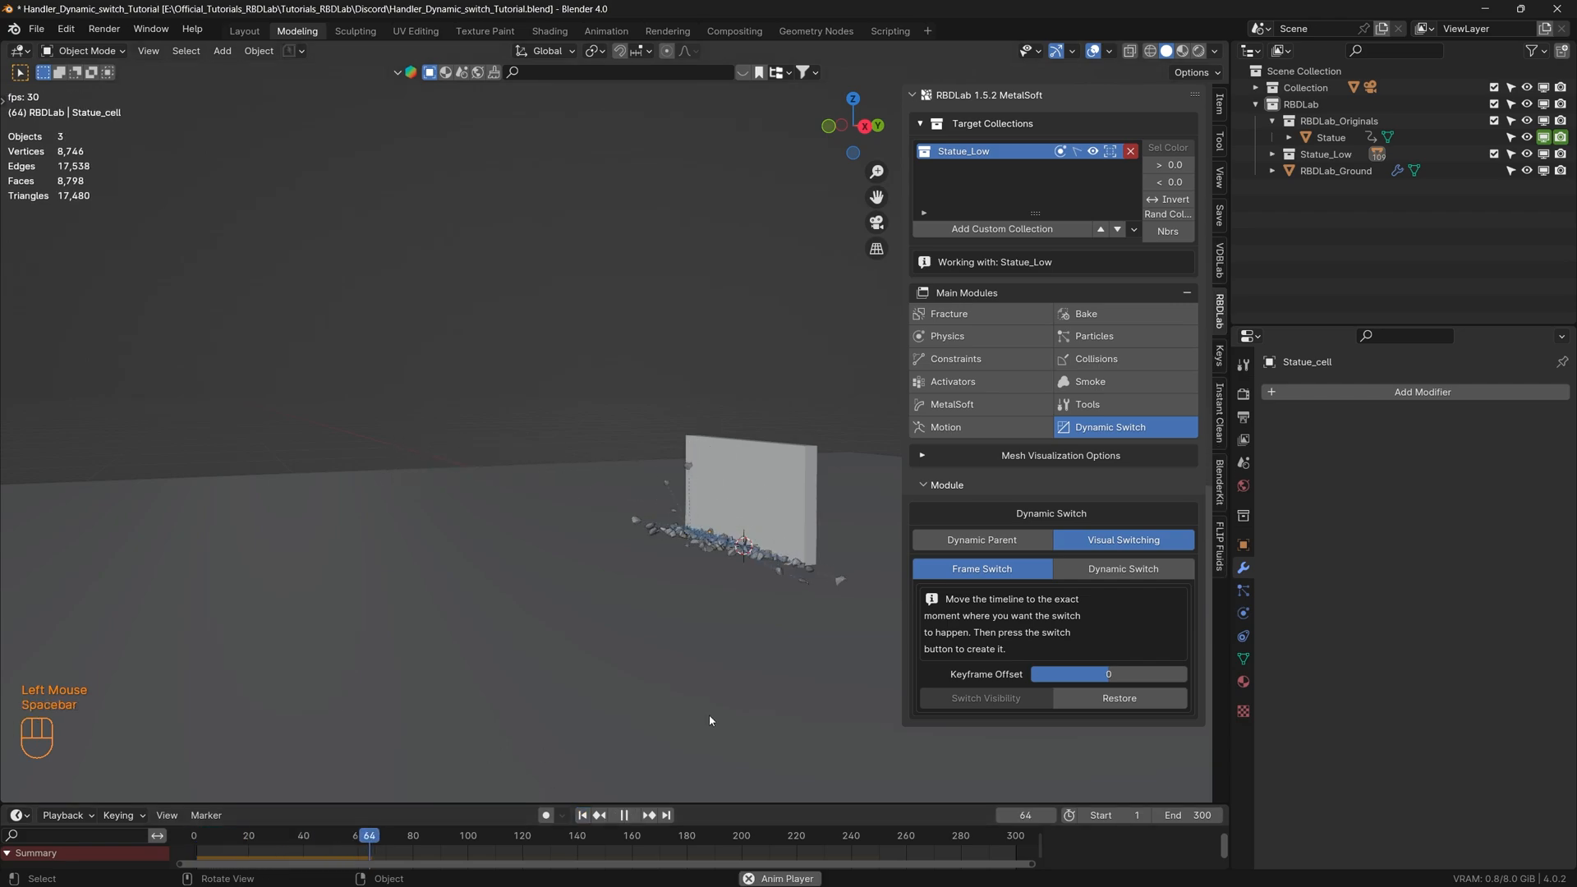
pyautogui.press('space')
pyautogui.click(583, 815)
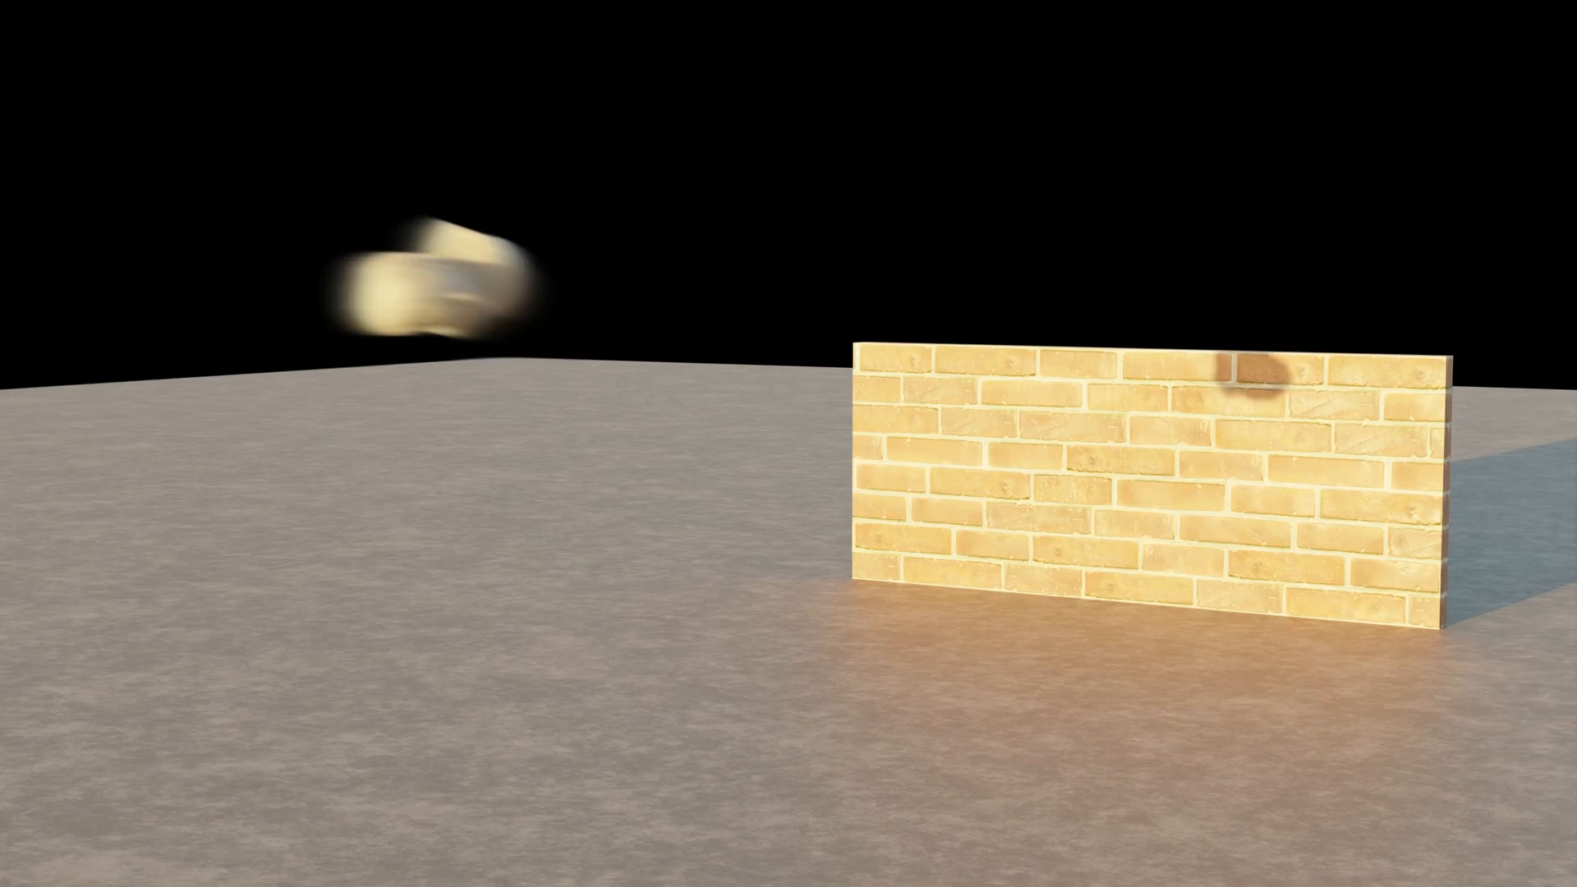